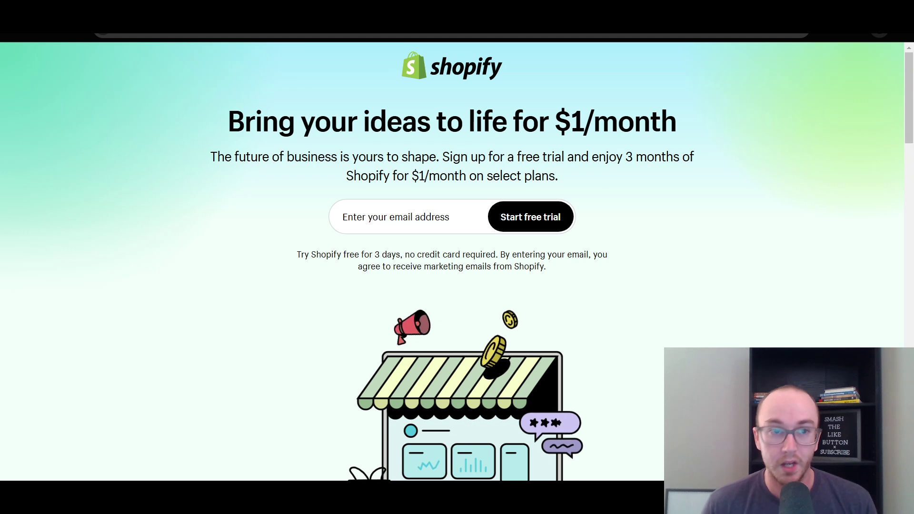
key(ctrl+Tab)
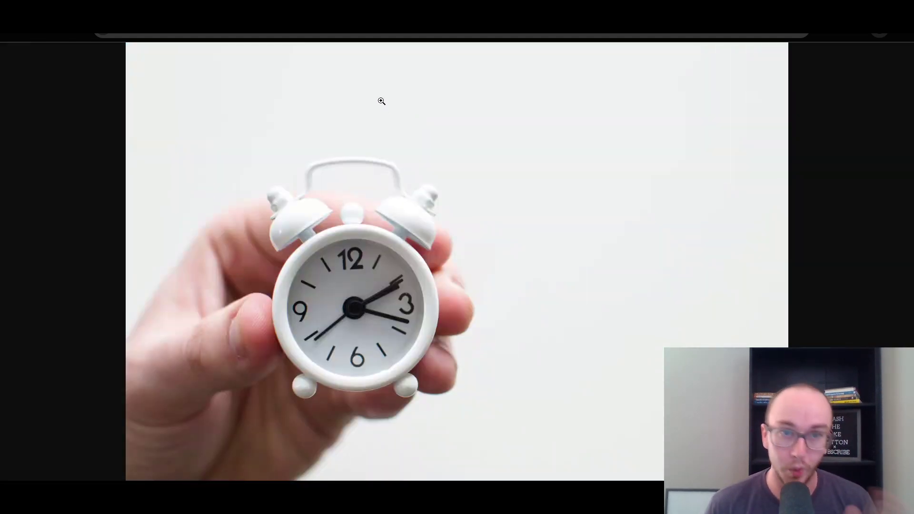
key(ctrl+shift+Tab)
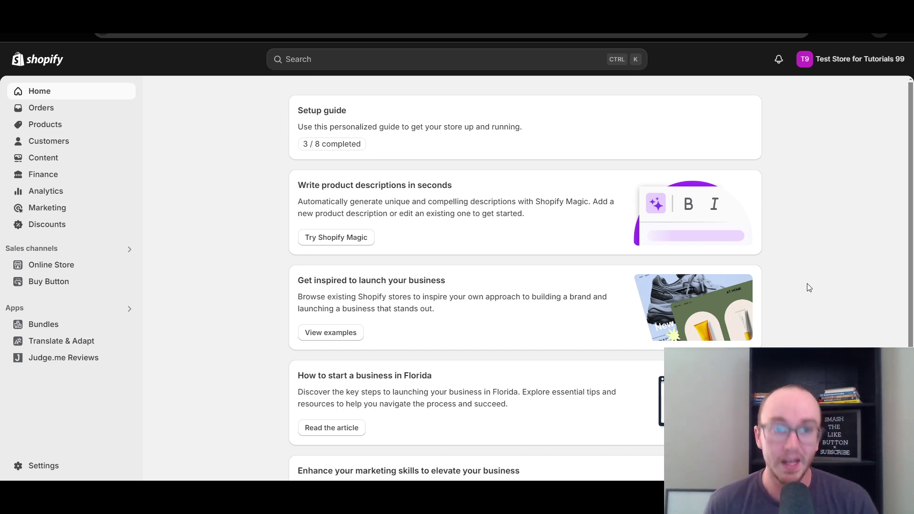
Search the store admin for "gsc countdown timer bar" and open the GSC Countdown Timer Bar listing in the Shopify App Store
click(398, 62)
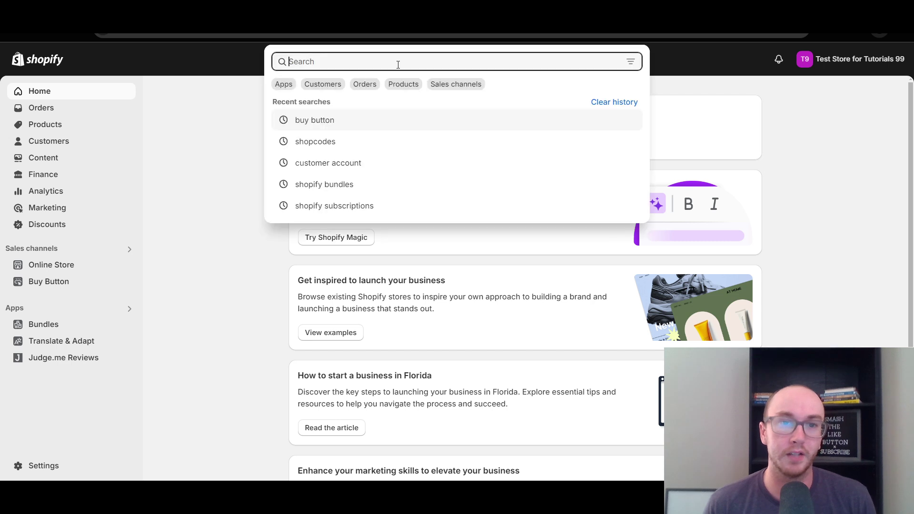
text(gs)
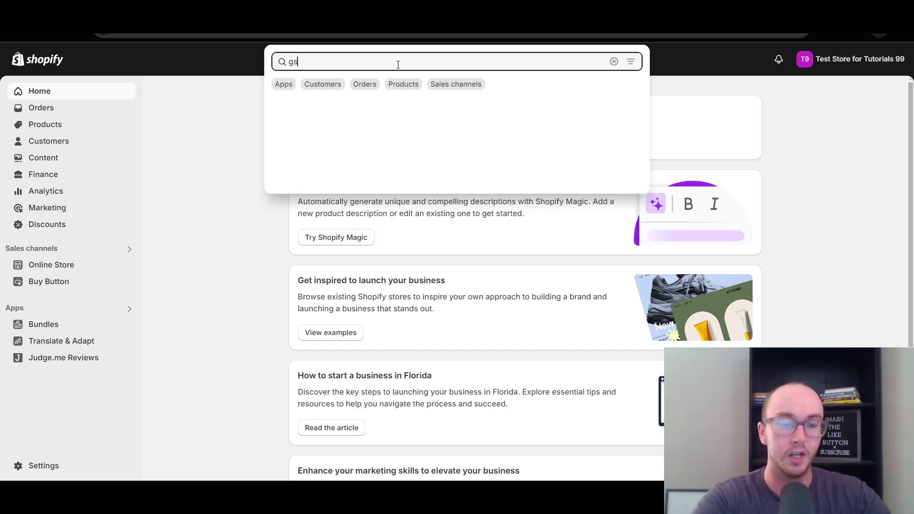
text(c countd)
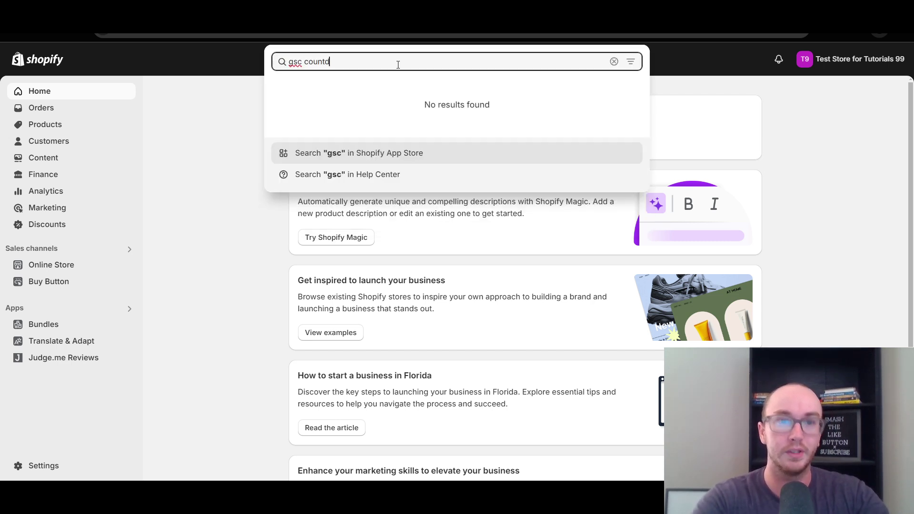
text(own timer bar)
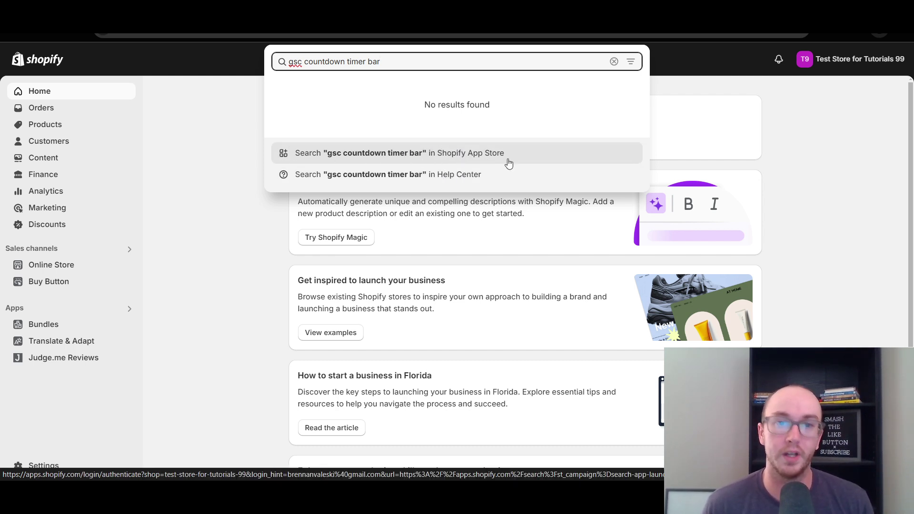
click(222, 125)
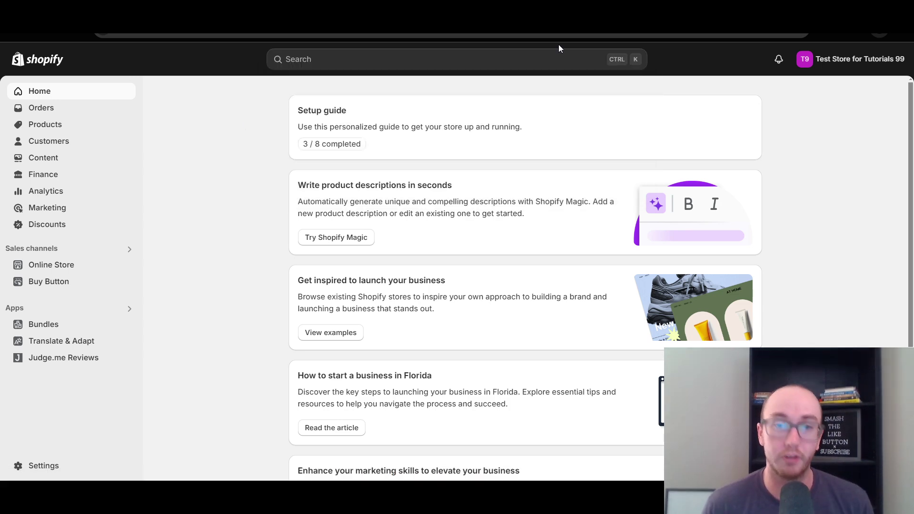
click(549, 9)
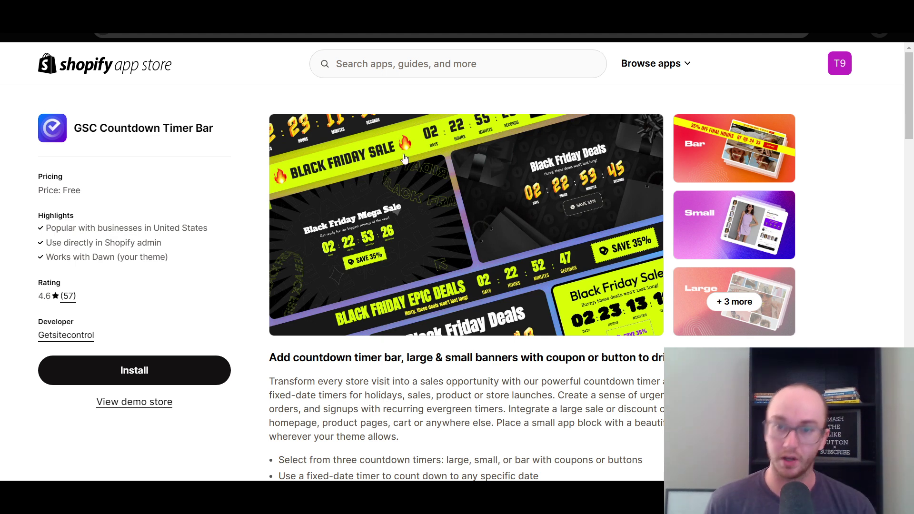
Browse the GSC Countdown Timer Bar listing's image gallery to examine the timer formats and design examples
click(577, 189)
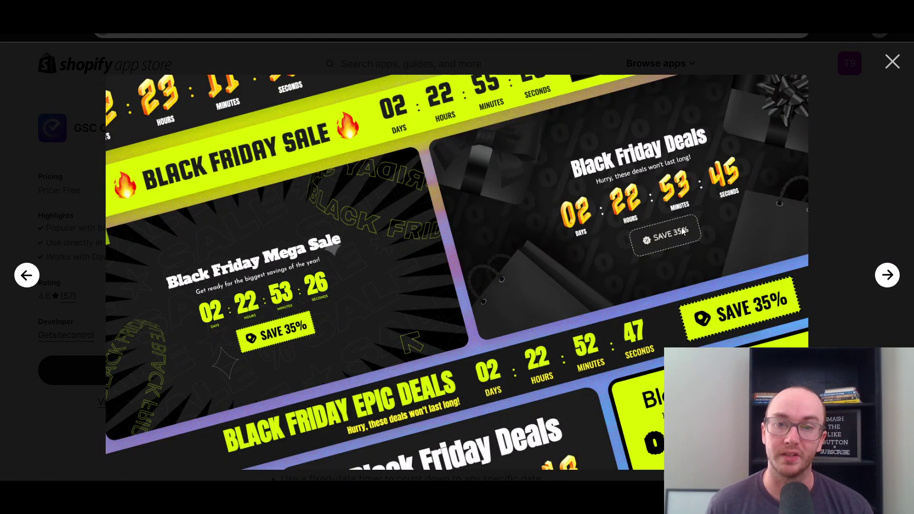
click(888, 276)
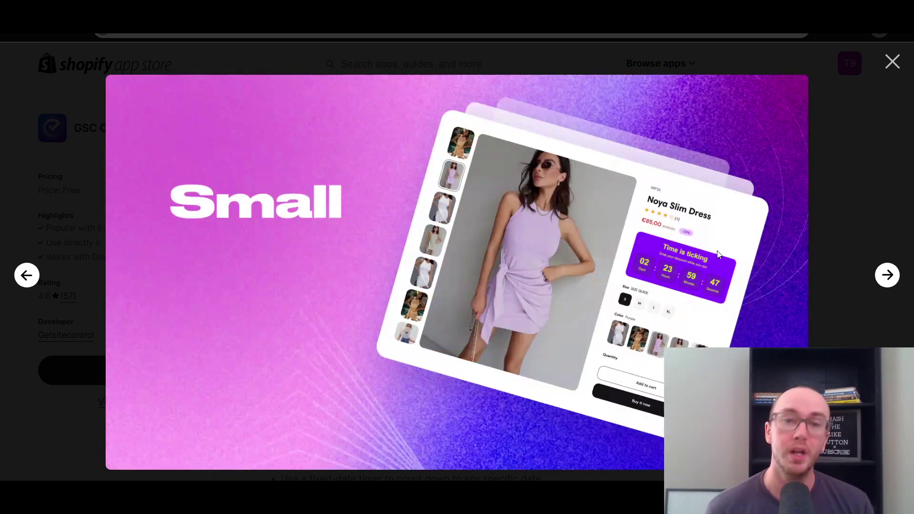
click(887, 275)
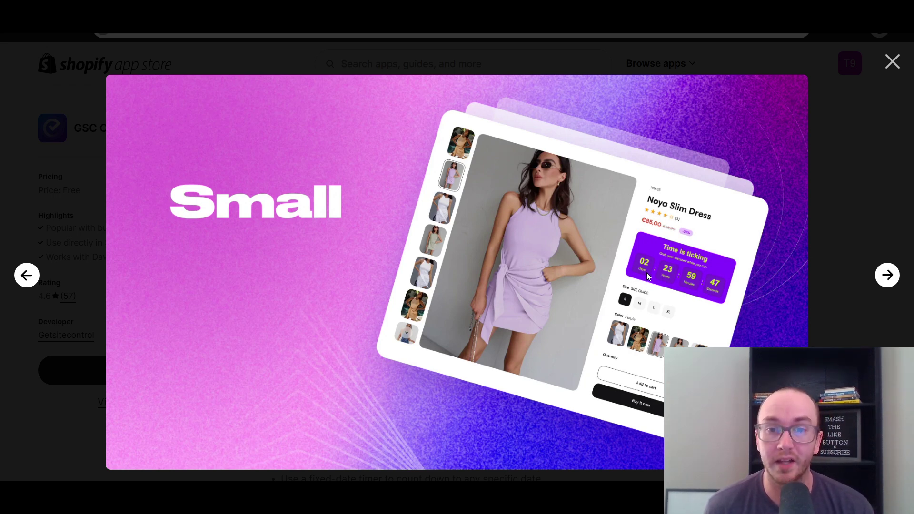
click(887, 278)
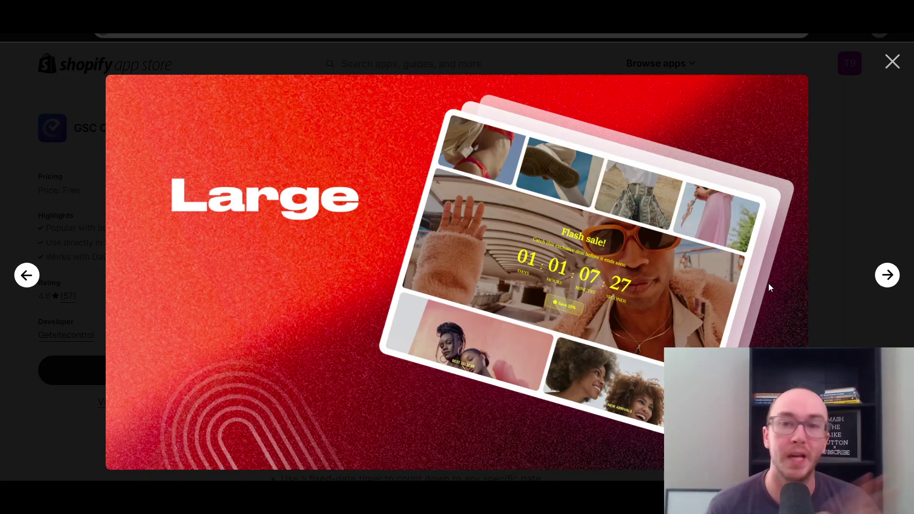
click(883, 282)
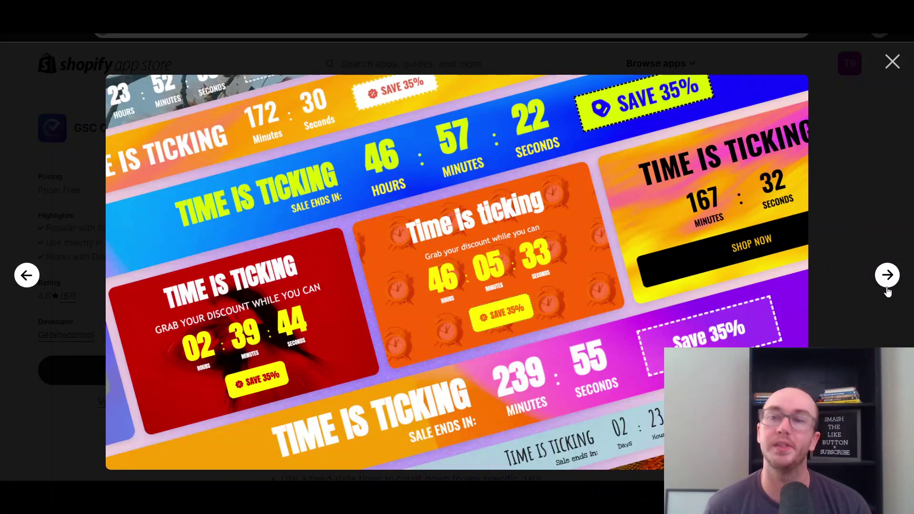
click(890, 280)
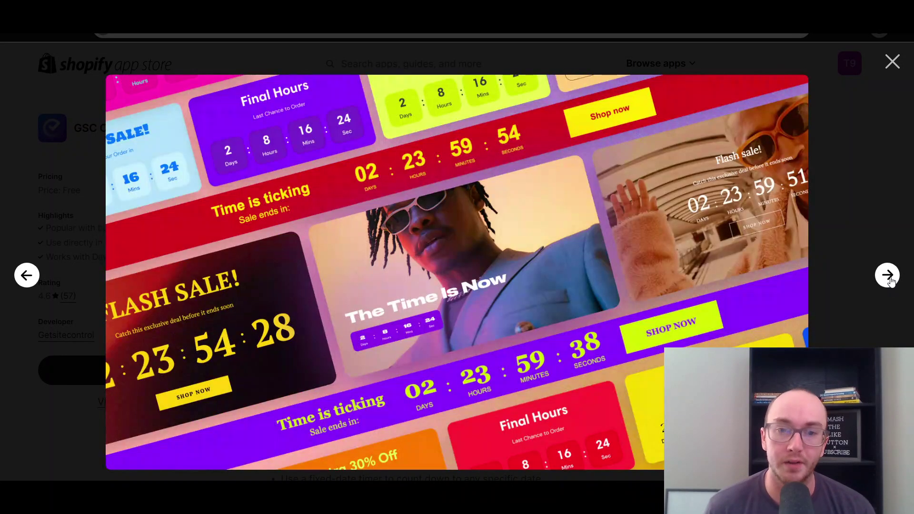
click(890, 281)
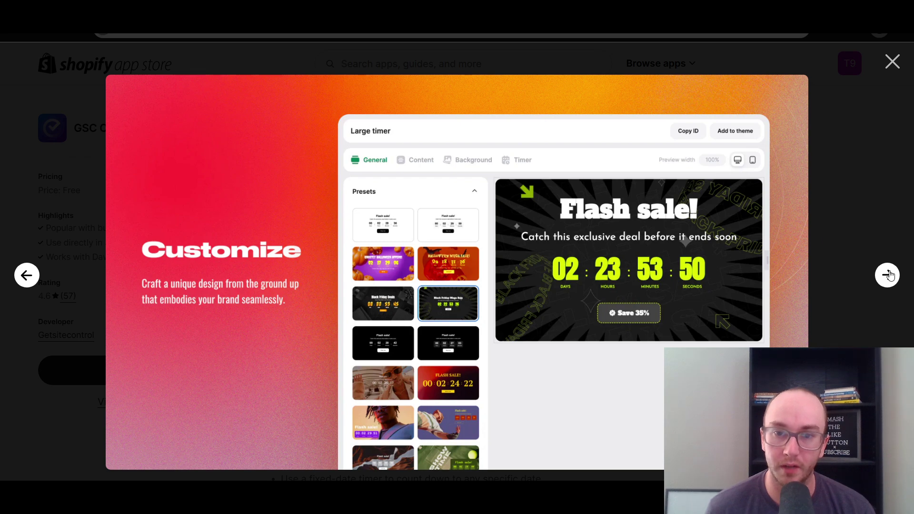
click(890, 274)
click(893, 62)
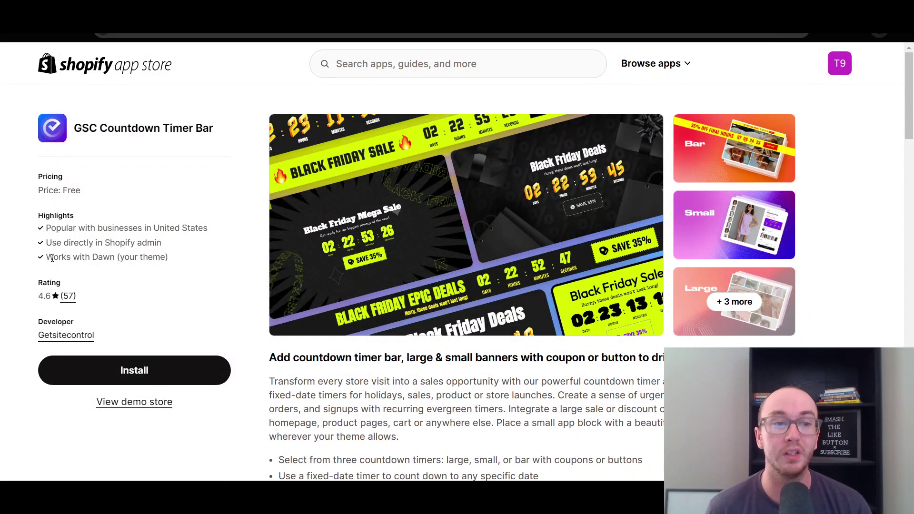
Examine the app listing's theme compatibility and pricing details
drag(53, 258, 130, 259)
click(143, 260)
mouse_move(195, 261)
mouse_down()
mouse_move(98, 259)
mouse_move(191, 270)
mouse_up()
click(114, 259)
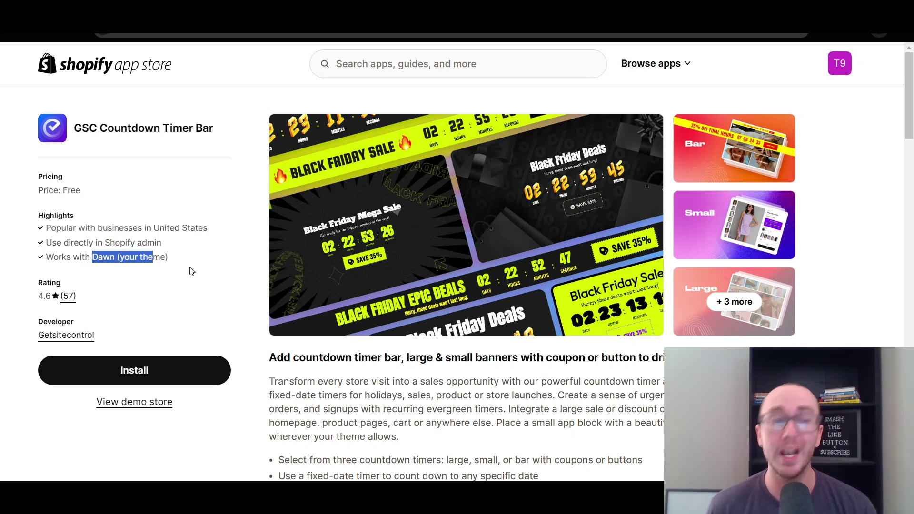
click(190, 274)
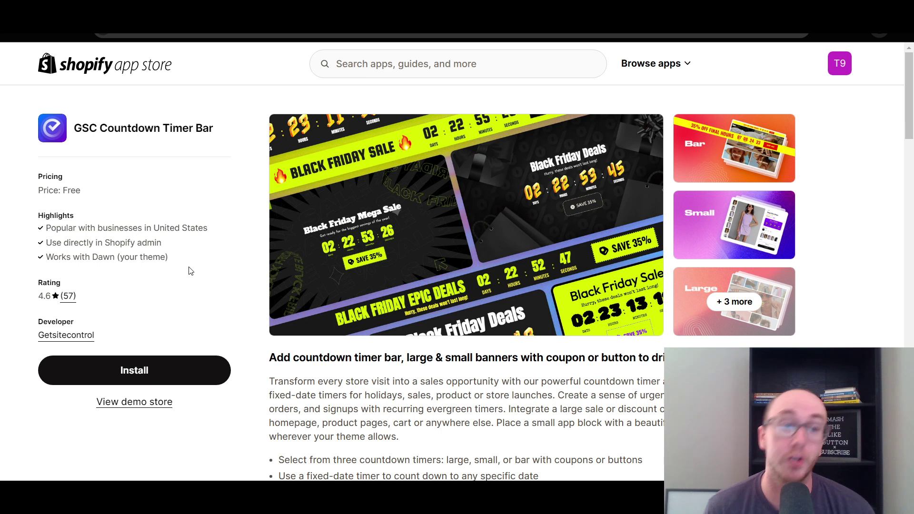
mouse_move(38, 190)
mouse_down()
mouse_move(128, 202)
mouse_move(35, 186)
mouse_up()
click(127, 202)
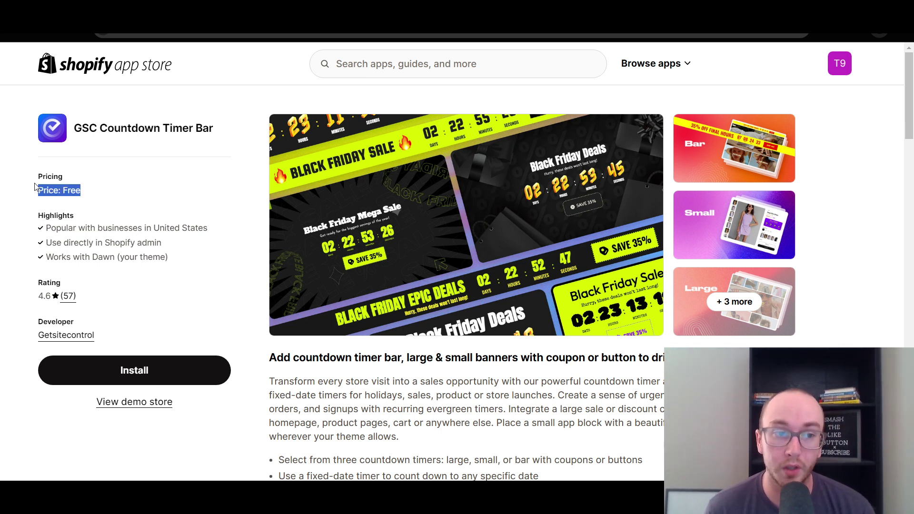
click(80, 193)
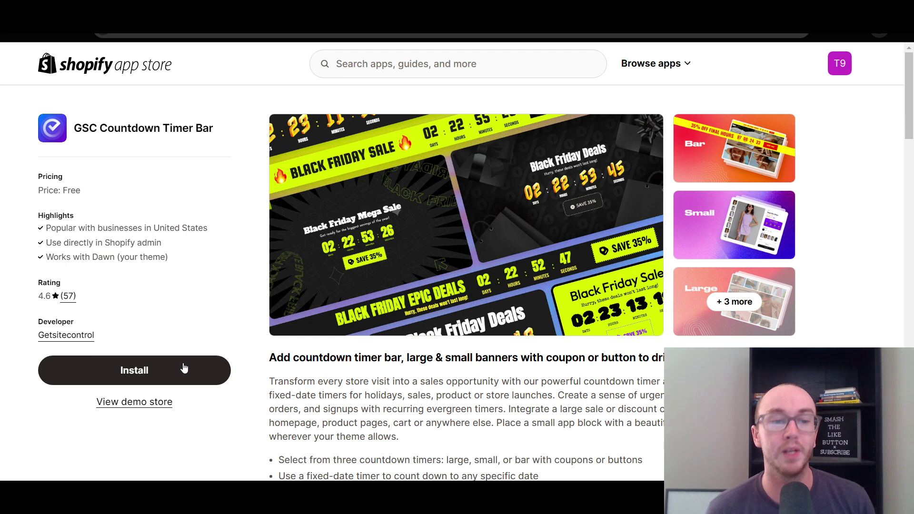
Install the GSC Countdown Timer app on the store and pin it to the admin's app navigation
click(124, 370)
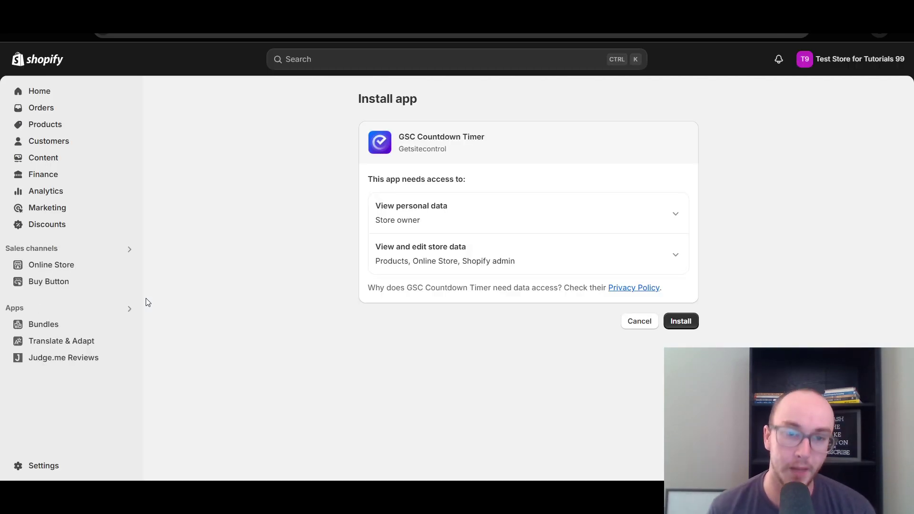
click(686, 323)
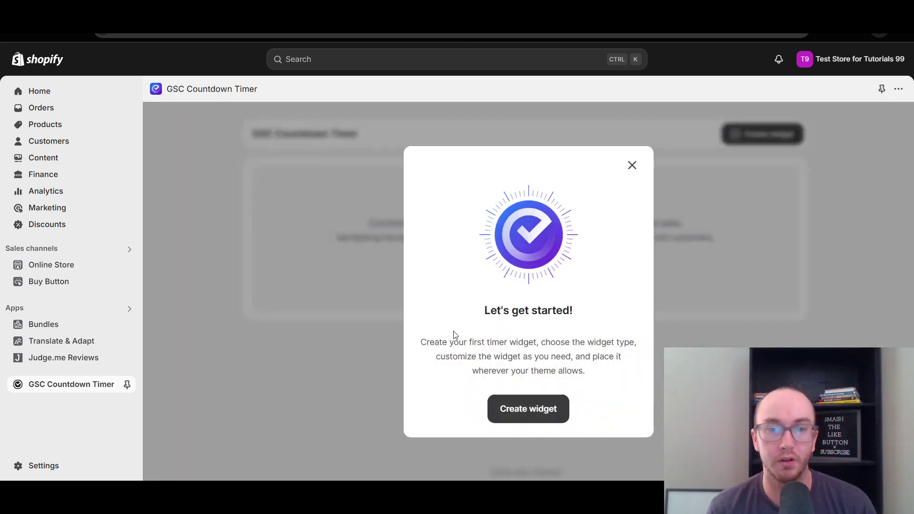
click(127, 384)
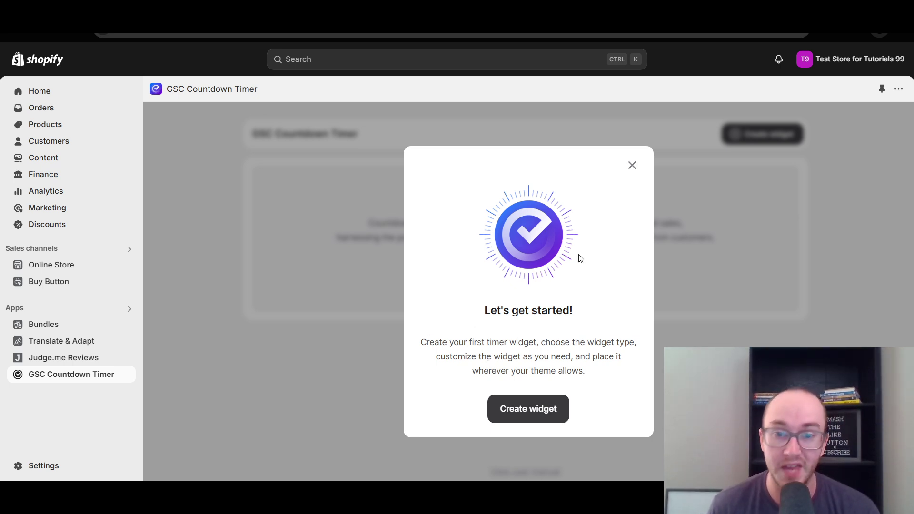
Create a new countdown widget using the Small timer type
drag(479, 318, 575, 318)
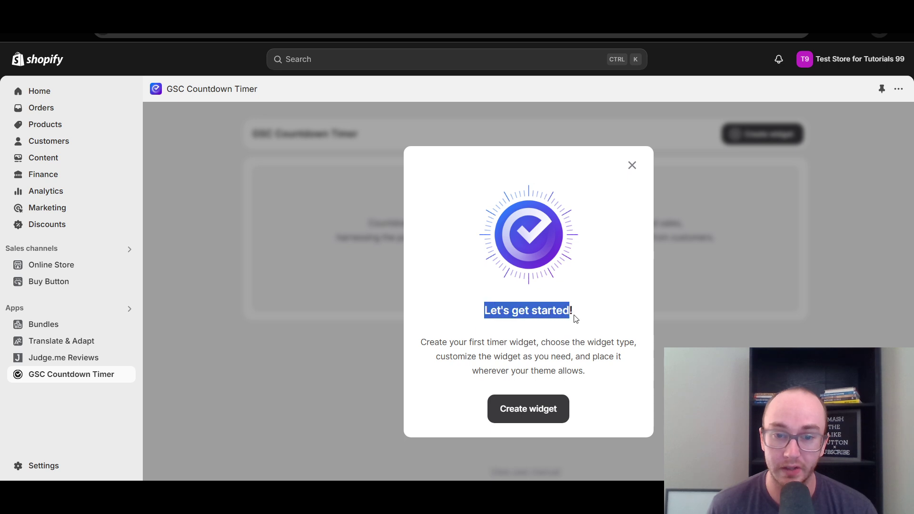
click(575, 318)
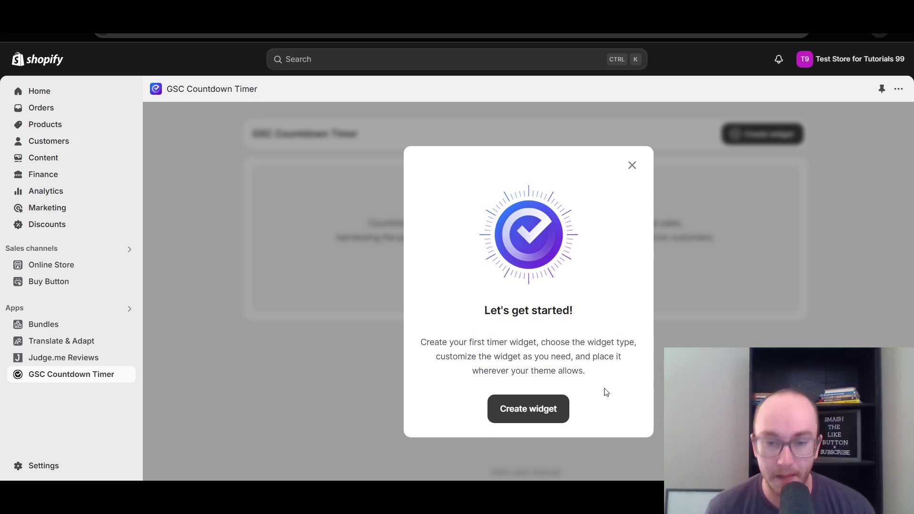
click(547, 414)
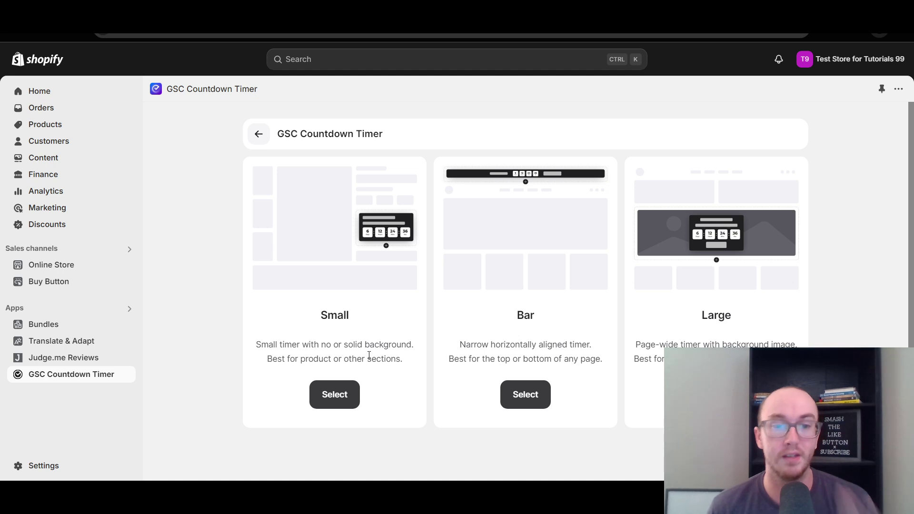
click(339, 398)
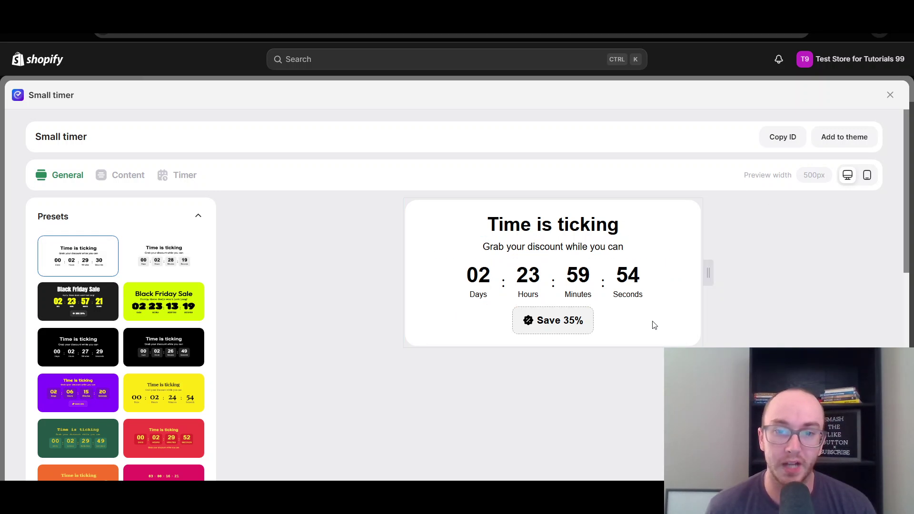
Examine the font, color and spacing settings of the "Time is ticking" heading
click(537, 232)
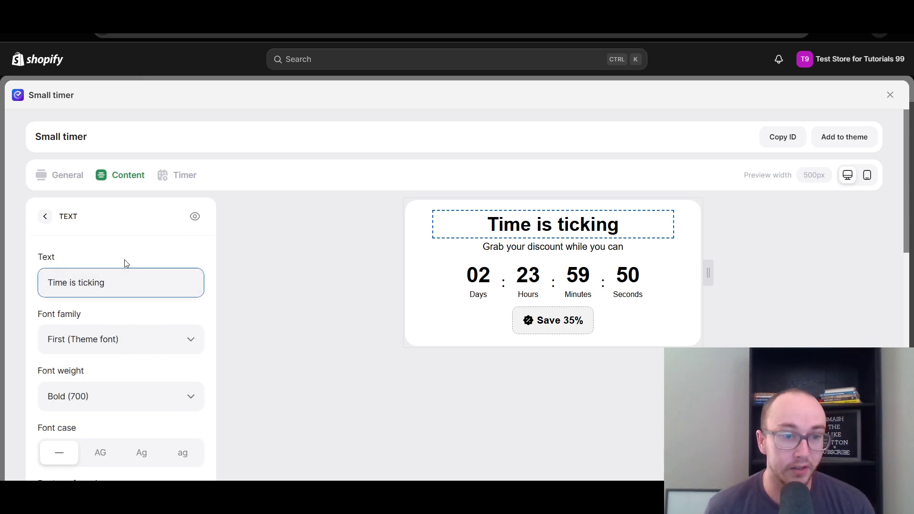
scroll(114, 356, down, 1)
scroll(114, 359, down, 8)
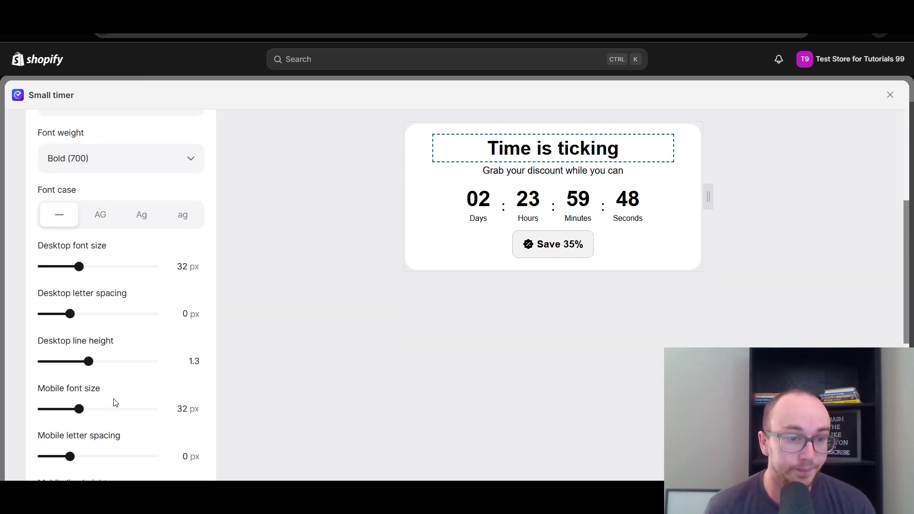
scroll(109, 376, down, 2)
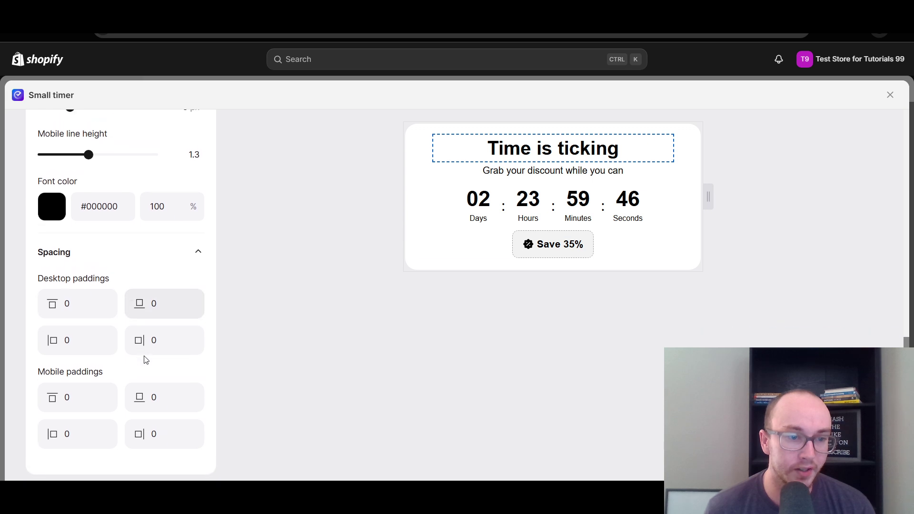
scroll(95, 266, up, 11)
Leave the heading's text settings and apply the black Black Friday Sale preset with yellow digits to the small timer
click(46, 219)
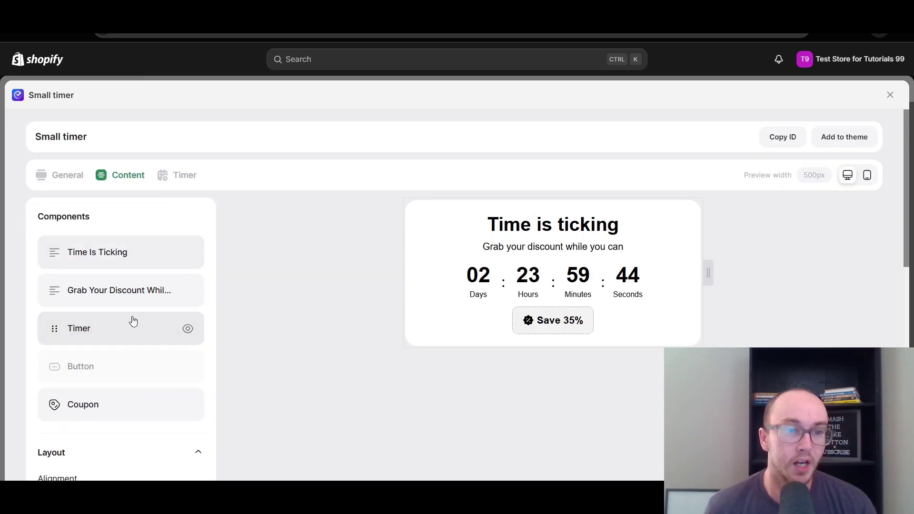
click(70, 187)
click(95, 303)
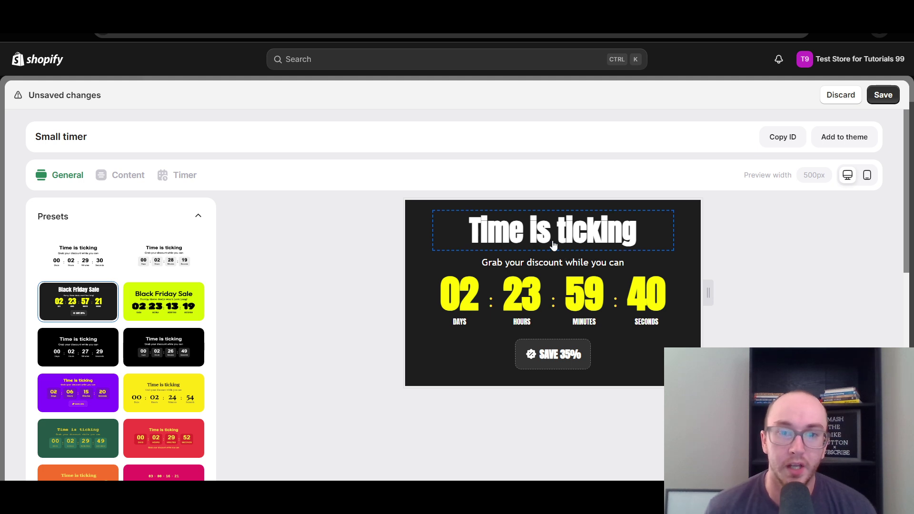
Examine the coupon's label text and discount code settings, and return to the component list
click(570, 365)
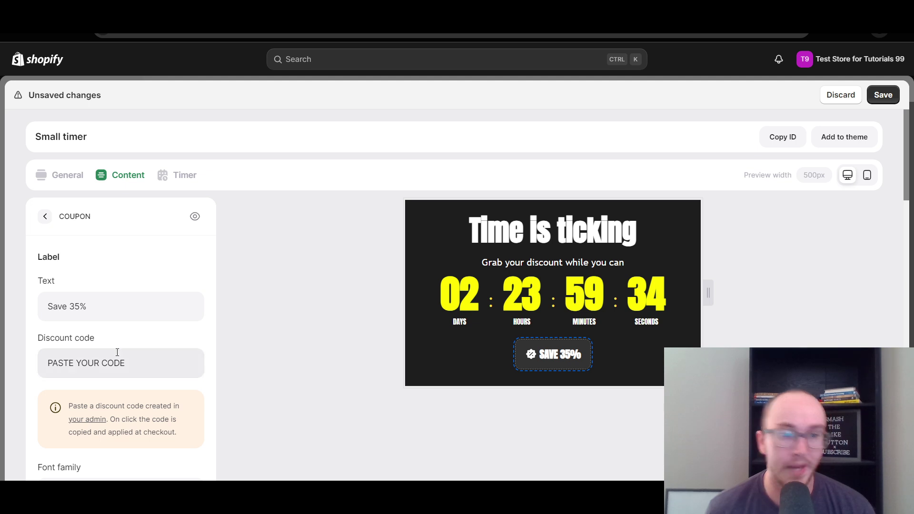
scroll(135, 332, down, 1)
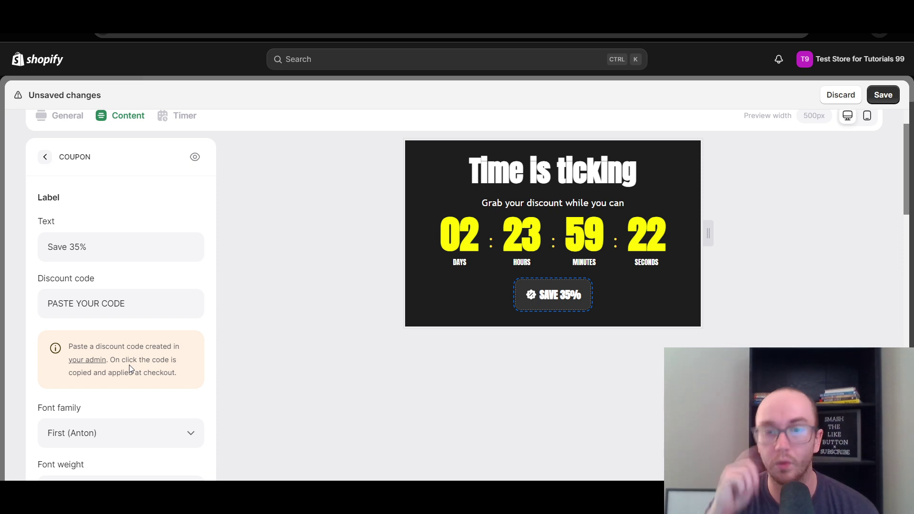
click(113, 307)
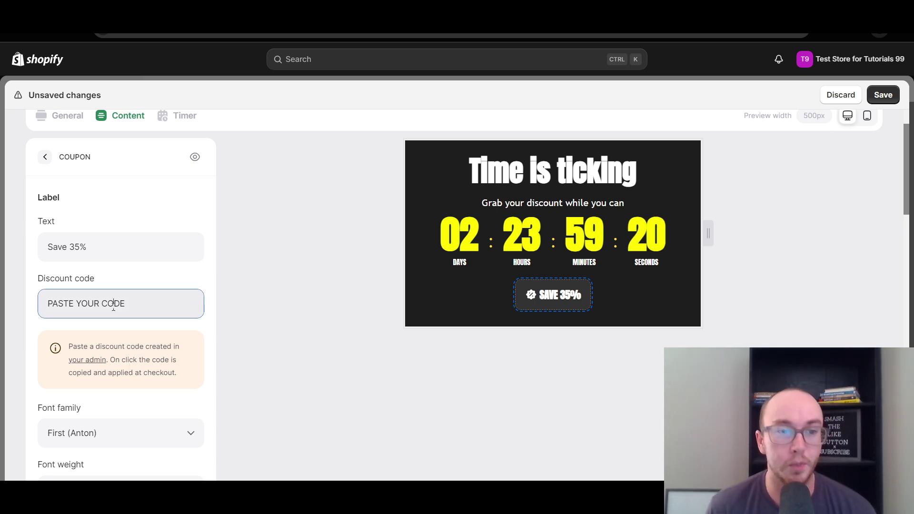
click(398, 271)
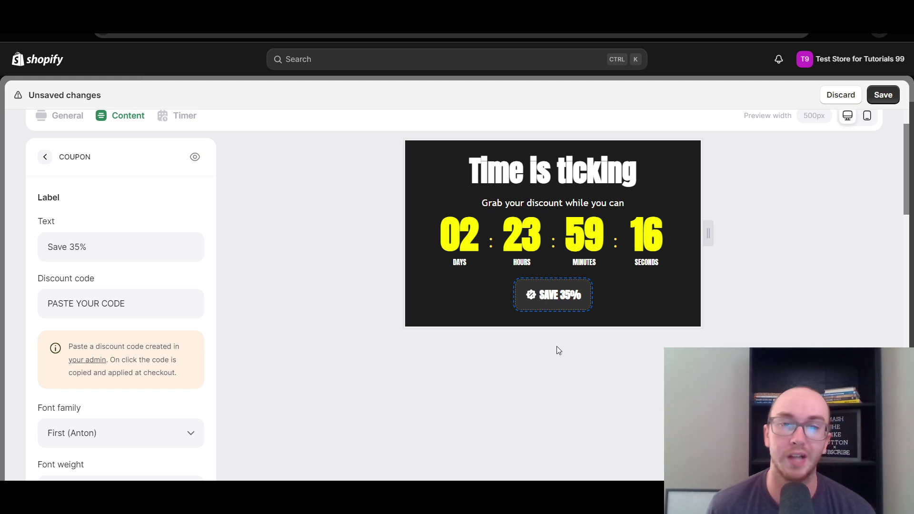
scroll(170, 244, up, 1)
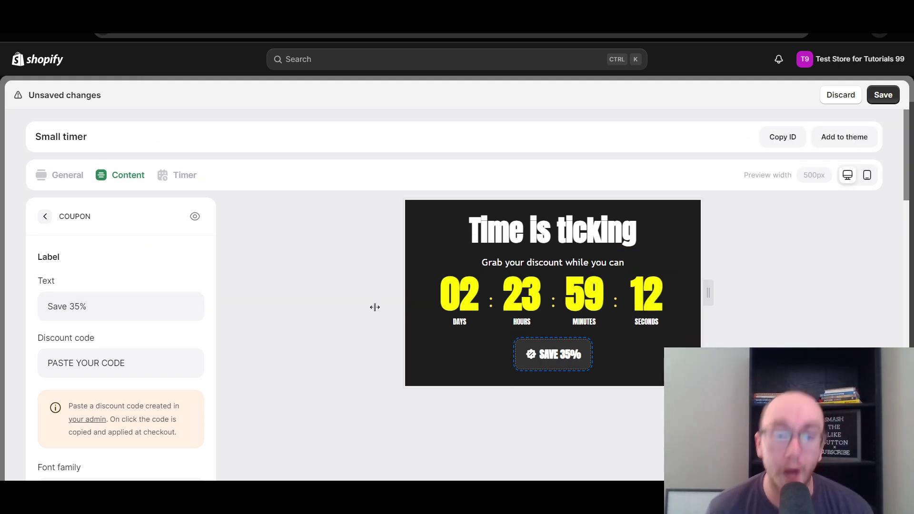
click(45, 217)
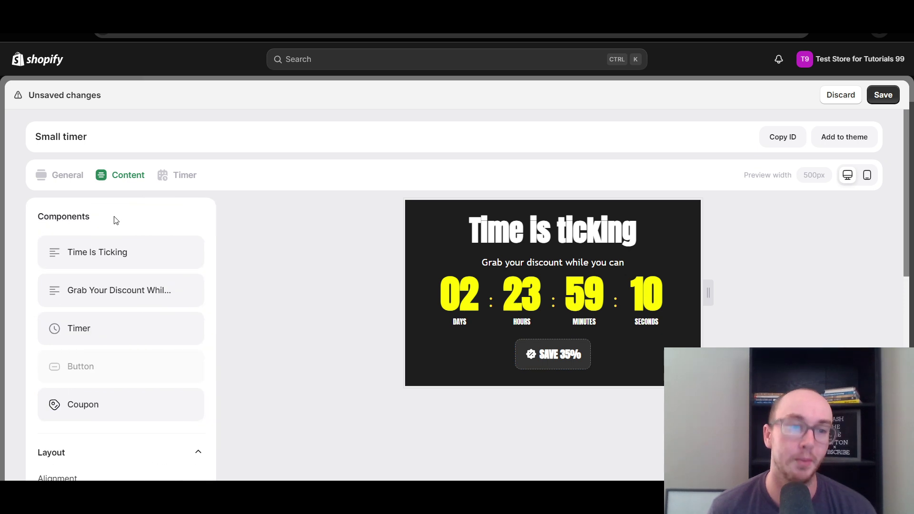
Try out several black and colored presets, and apply a white preset with black text to the small timer
click(67, 176)
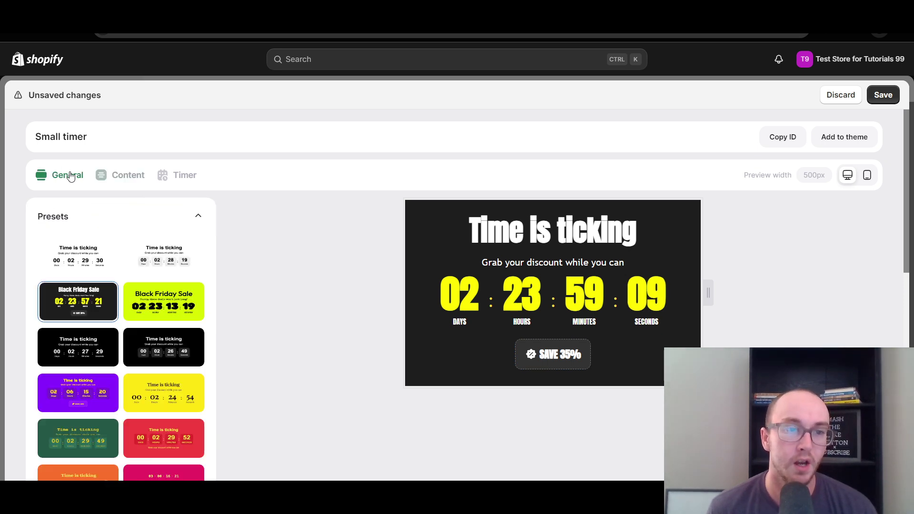
click(150, 311)
click(82, 358)
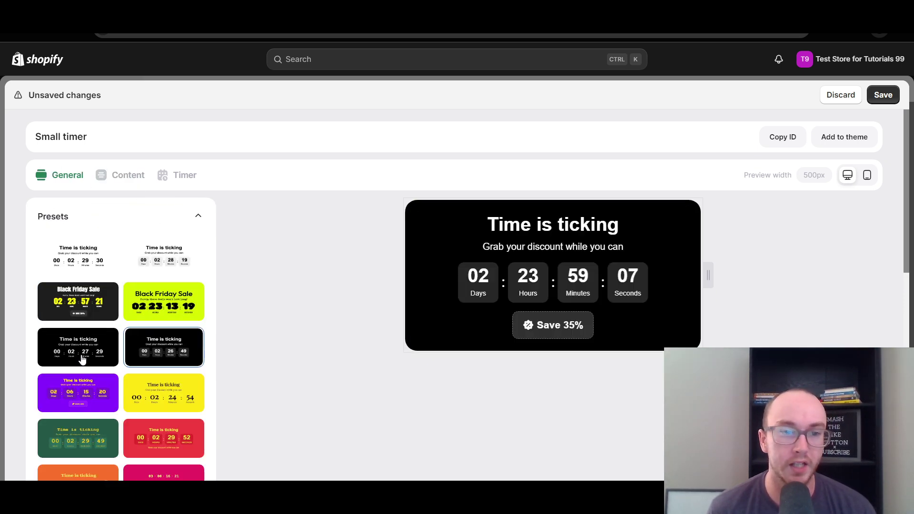
click(144, 401)
click(77, 393)
scroll(78, 393, down, 1)
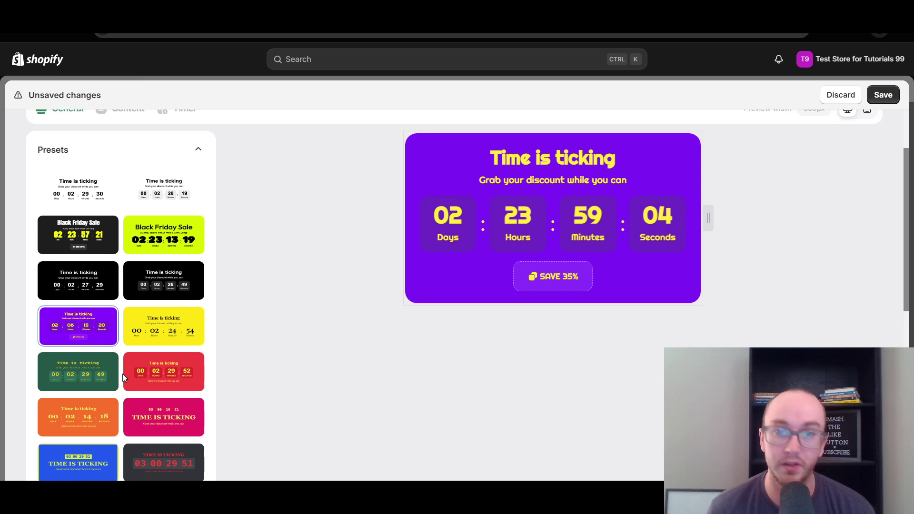
scroll(121, 373, up, 1)
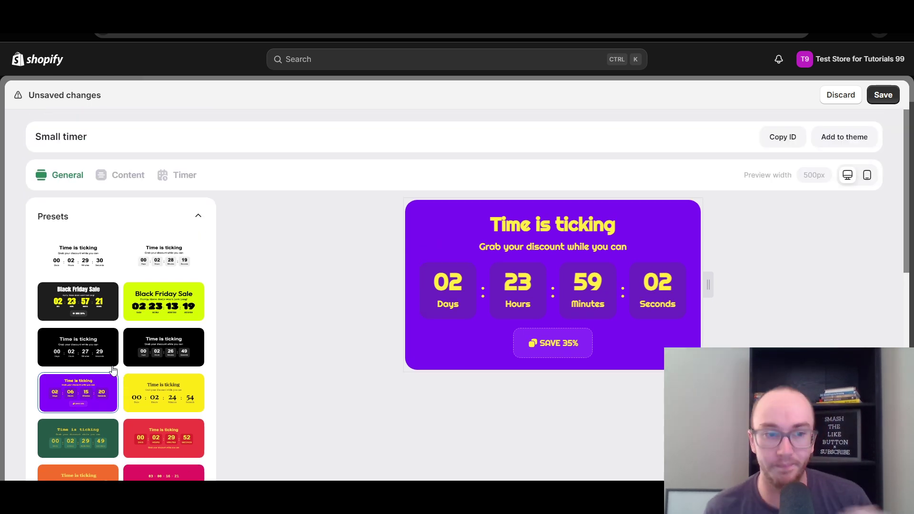
click(180, 262)
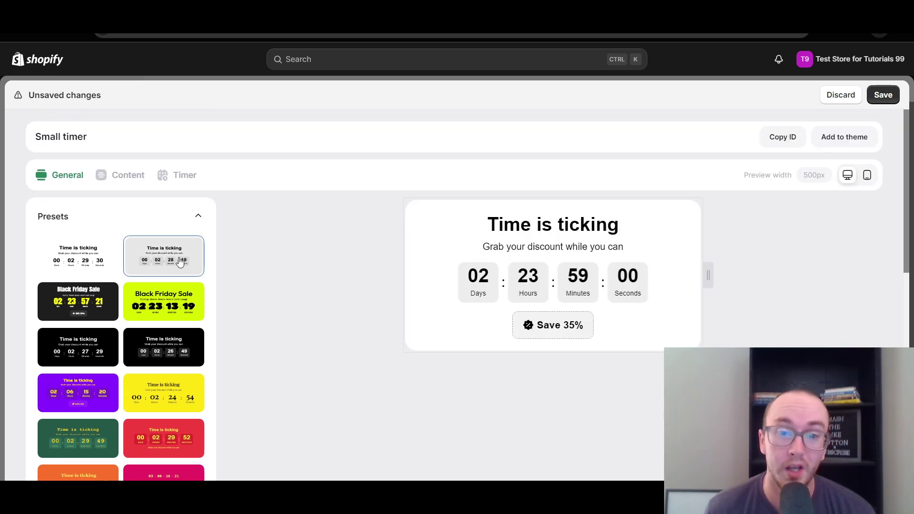
Review the Save 35% coupon's settings and hide the coupon from the small timer
click(587, 332)
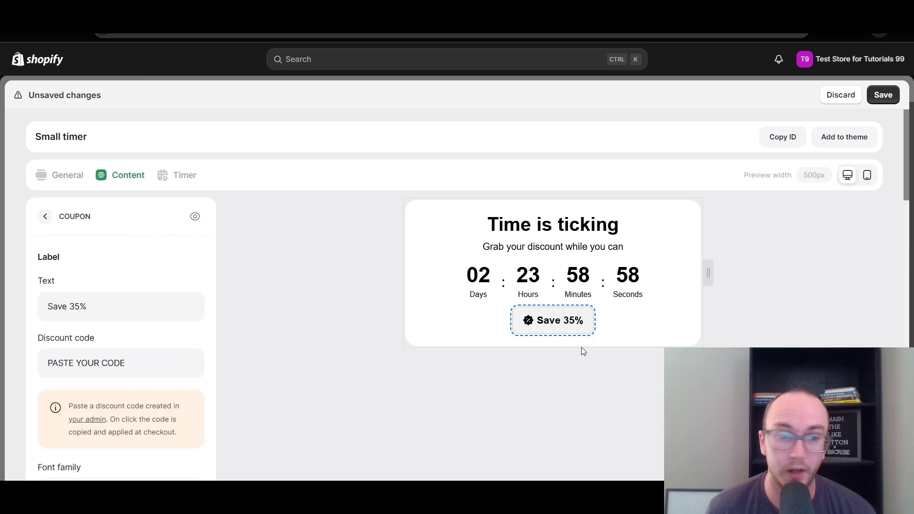
scroll(170, 369, down, 5)
scroll(169, 369, down, 7)
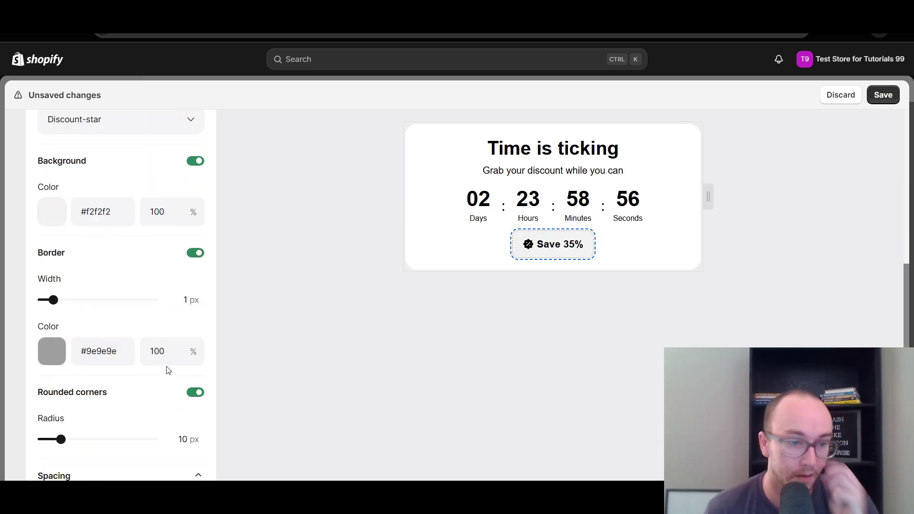
scroll(167, 369, down, 7)
scroll(60, 207, up, 20)
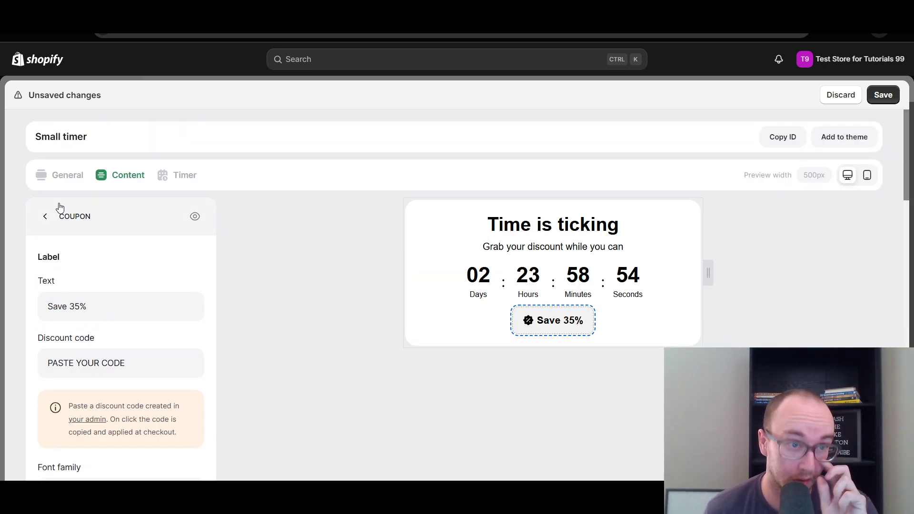
click(45, 216)
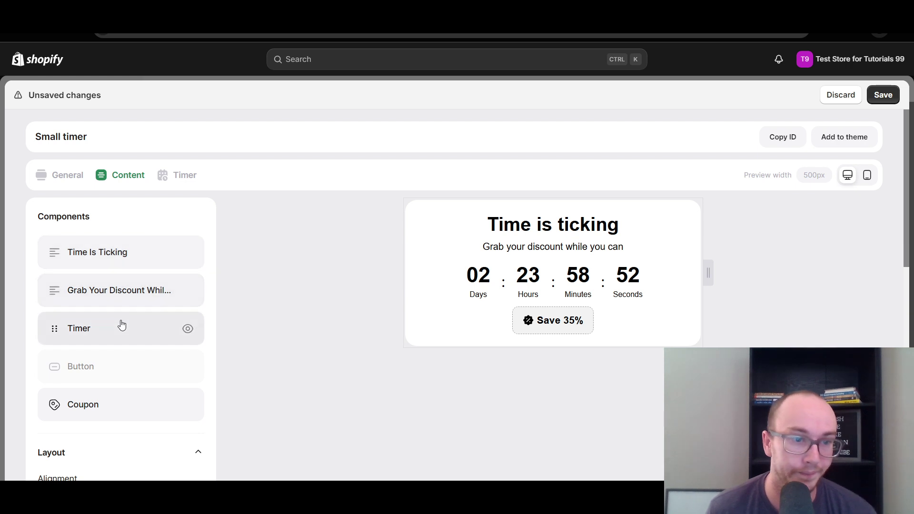
click(119, 404)
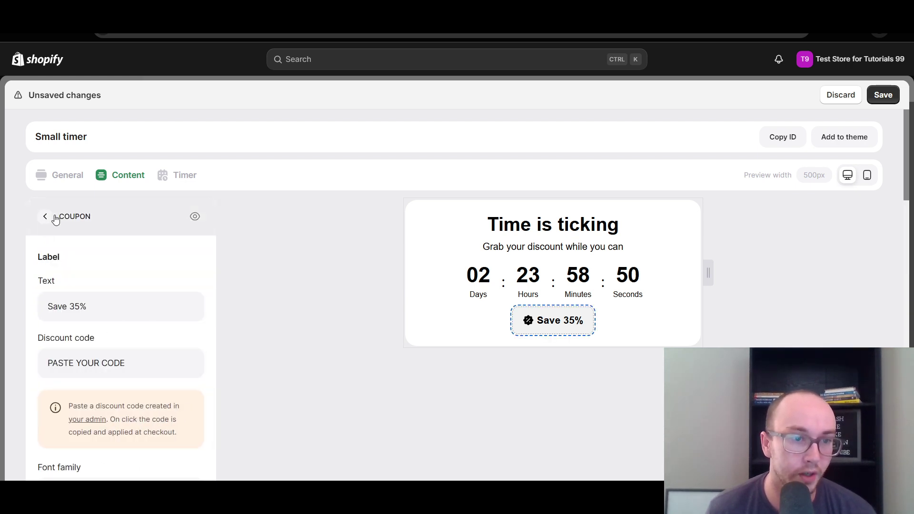
click(195, 217)
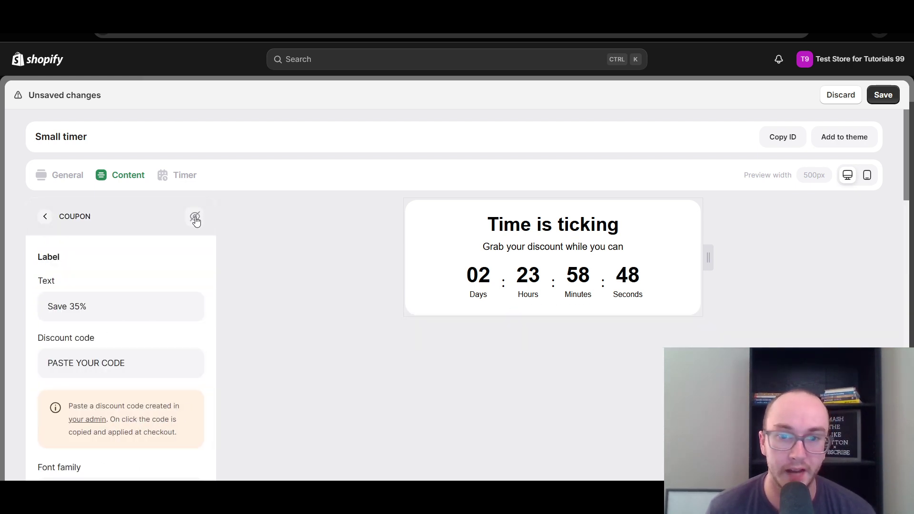
click(195, 218)
click(195, 218)
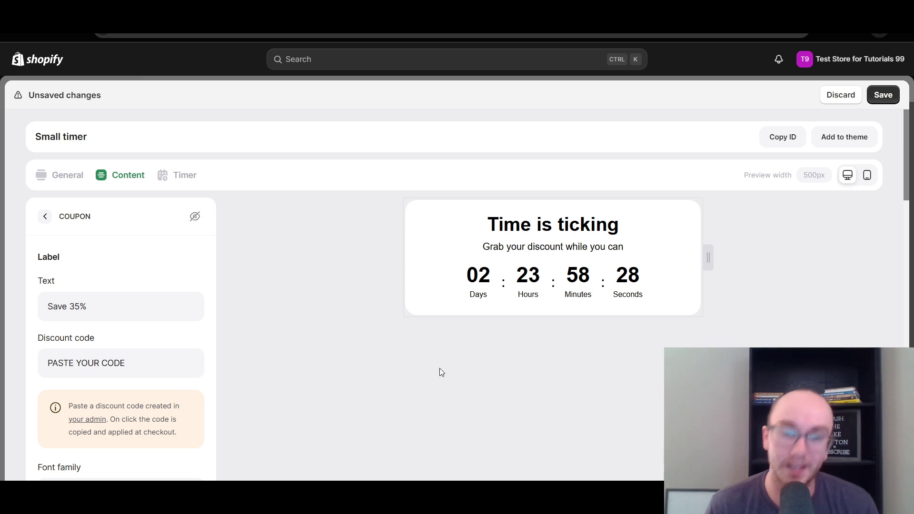
Try the Hours : Minutes : Seconds and Minutes : Seconds time units on the timer component, and restore Days : Hours : Minutes : Seconds
click(82, 219)
click(128, 337)
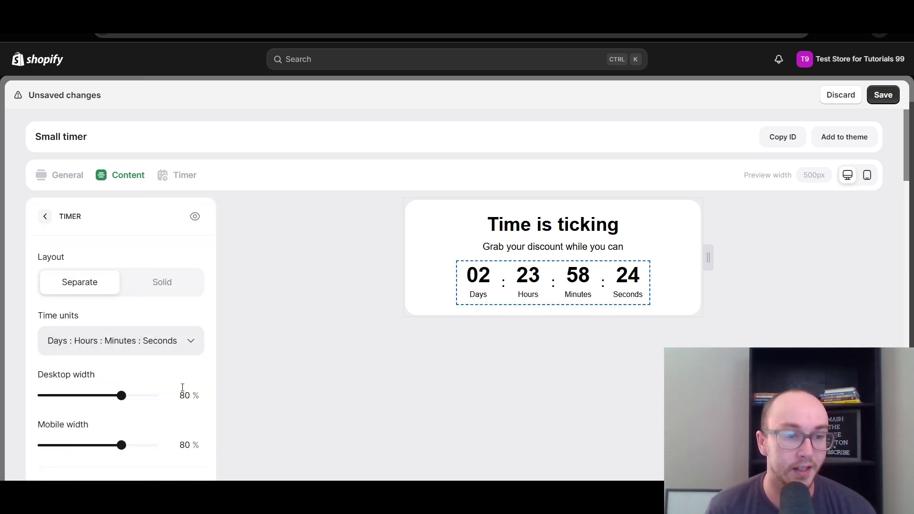
scroll(180, 383, down, 3)
click(184, 220)
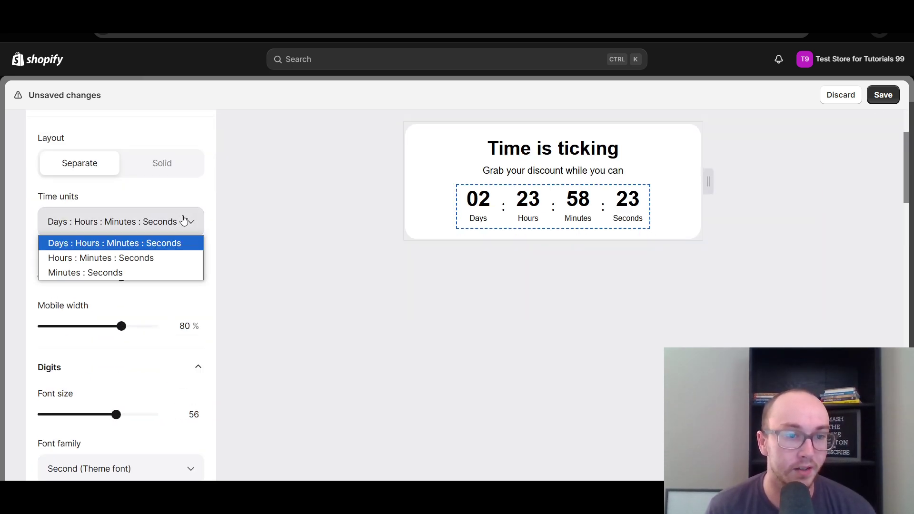
click(174, 258)
click(169, 231)
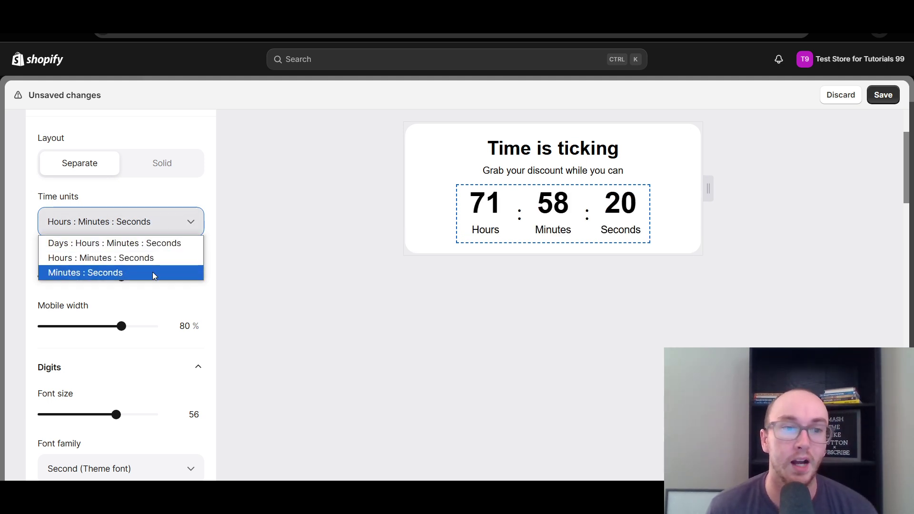
click(153, 272)
click(173, 234)
click(166, 243)
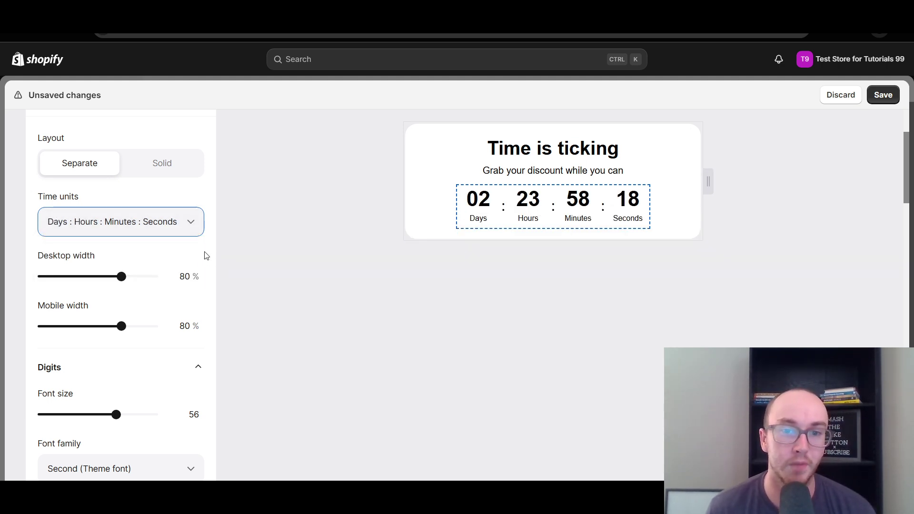
Examine the timer component's font, separator, background, border, rounded corner and spacing settings
scroll(192, 376, down, 5)
scroll(195, 381, down, 10)
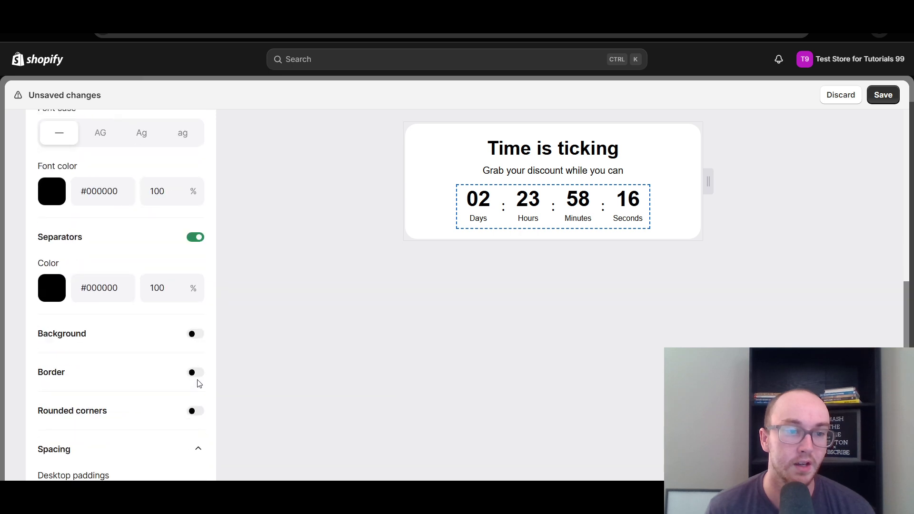
scroll(198, 379, up, 5)
scroll(198, 381, down, 6)
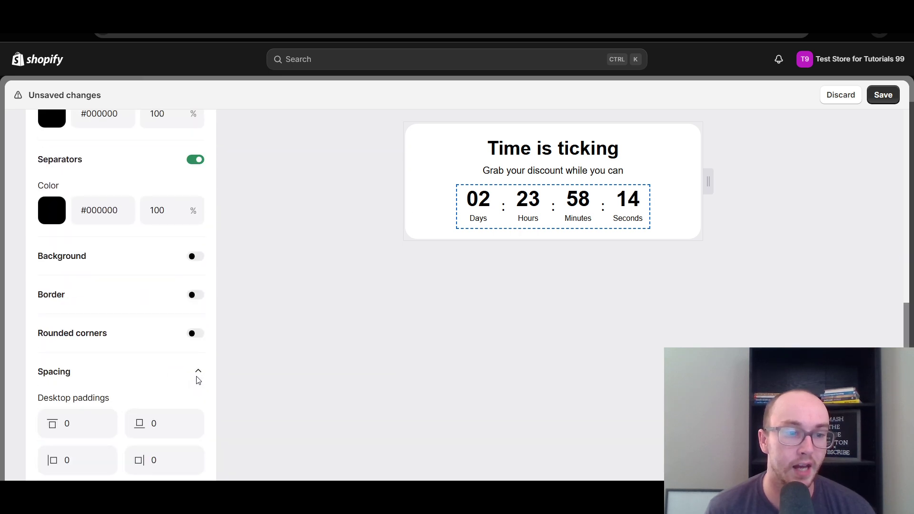
scroll(195, 379, up, 15)
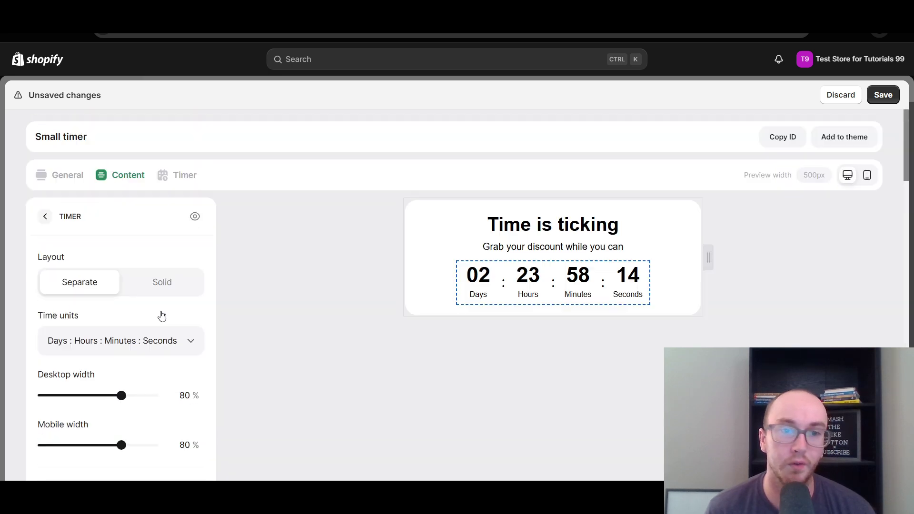
Examine the timer mode settings, including the Evergreen duration and the options for when the timer ends
click(185, 176)
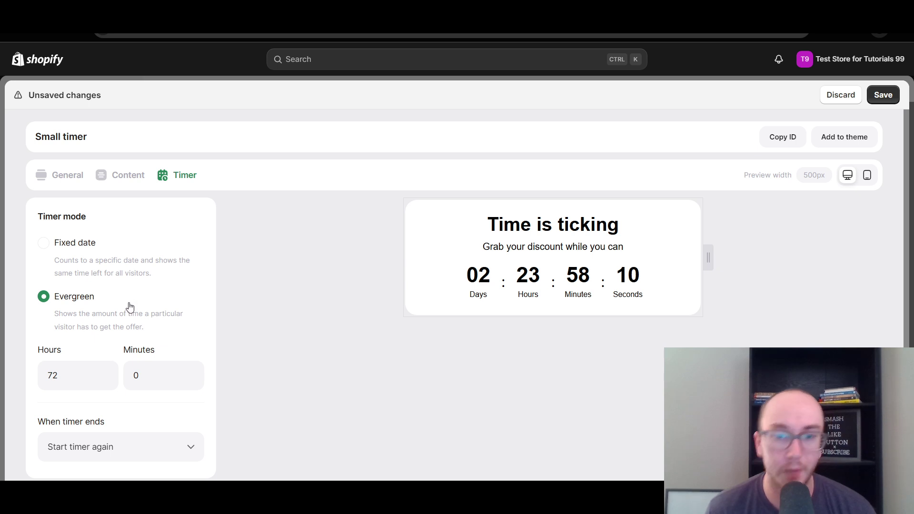
scroll(119, 338, down, 1)
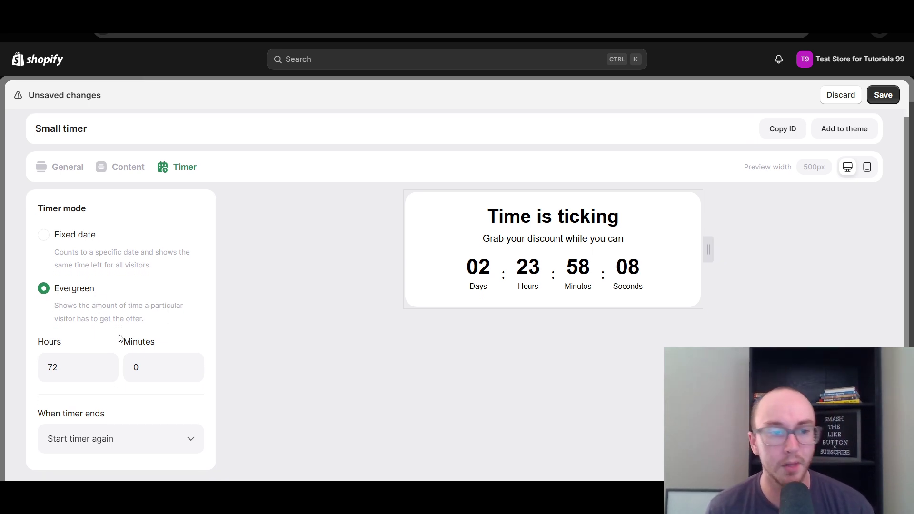
drag(143, 318, 79, 319)
click(79, 319)
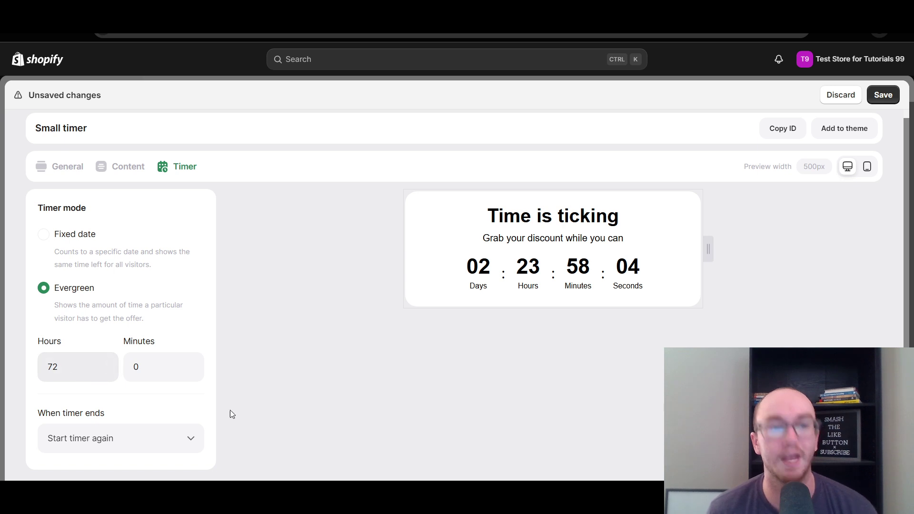
click(200, 438)
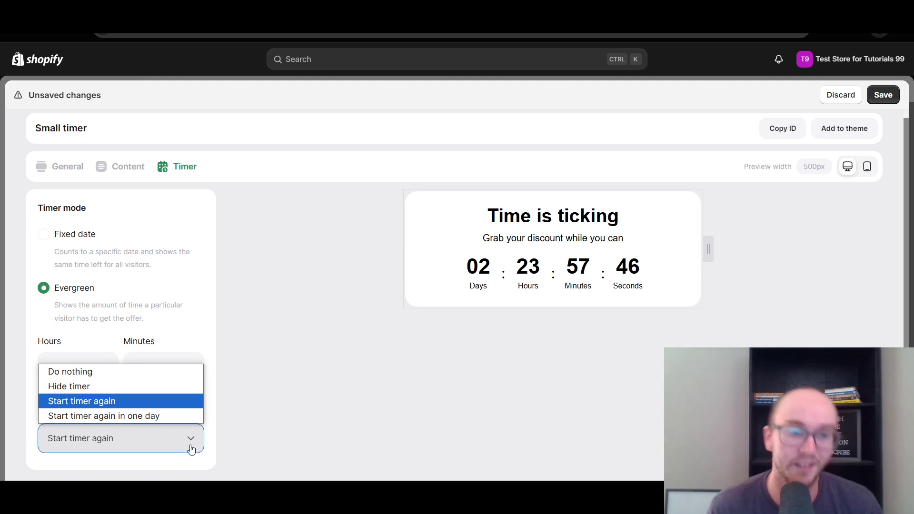
click(143, 329)
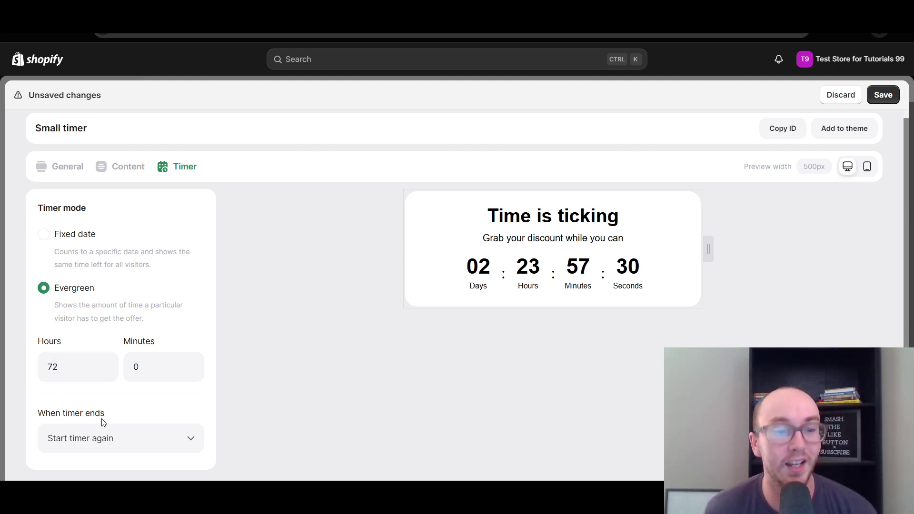
Try the Start timer again in one day, Do nothing and Hide timer end actions, and restore Start timer again
click(114, 438)
click(141, 419)
click(142, 436)
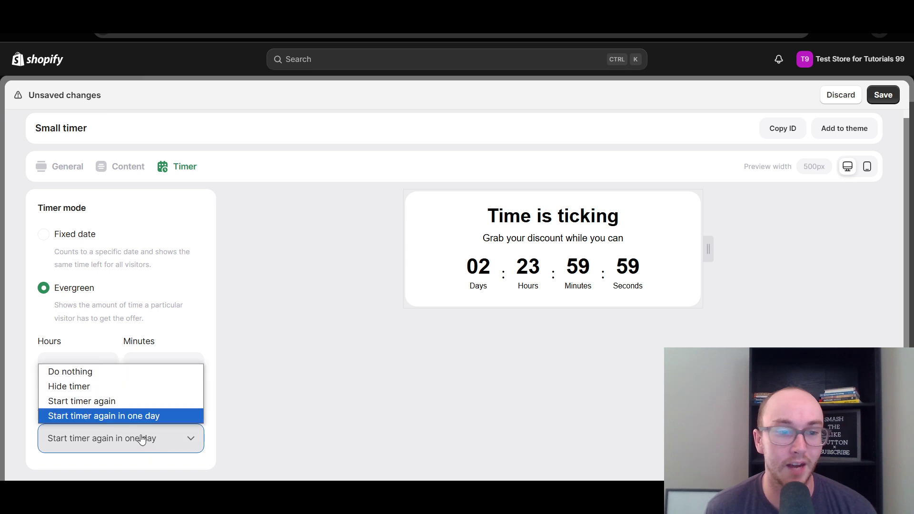
click(145, 402)
click(144, 433)
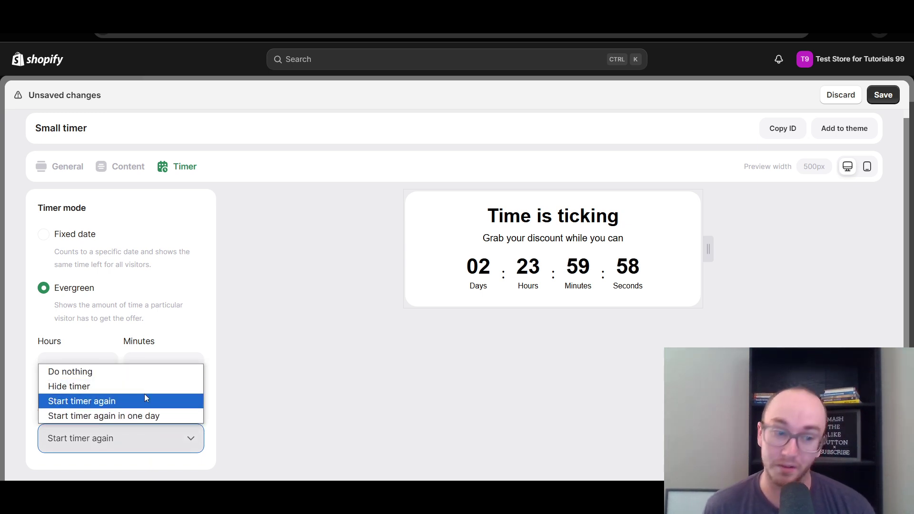
click(159, 378)
click(137, 431)
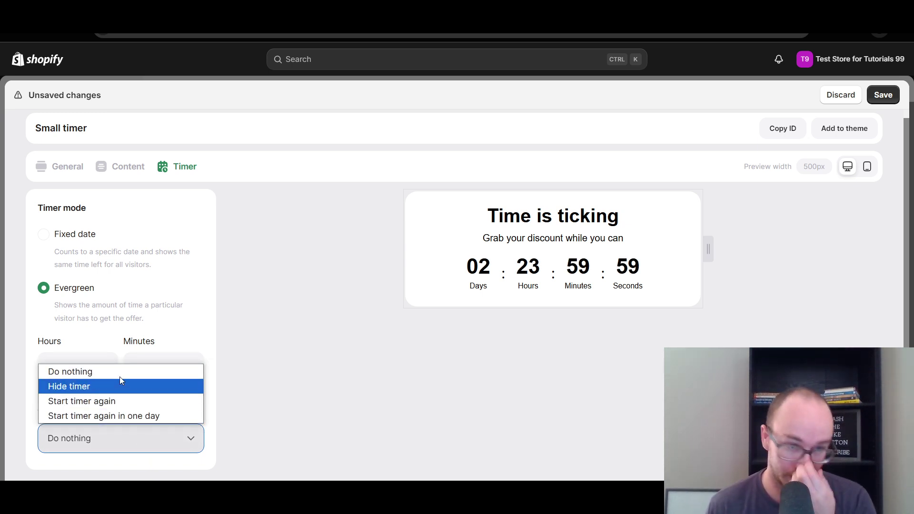
click(122, 387)
click(126, 440)
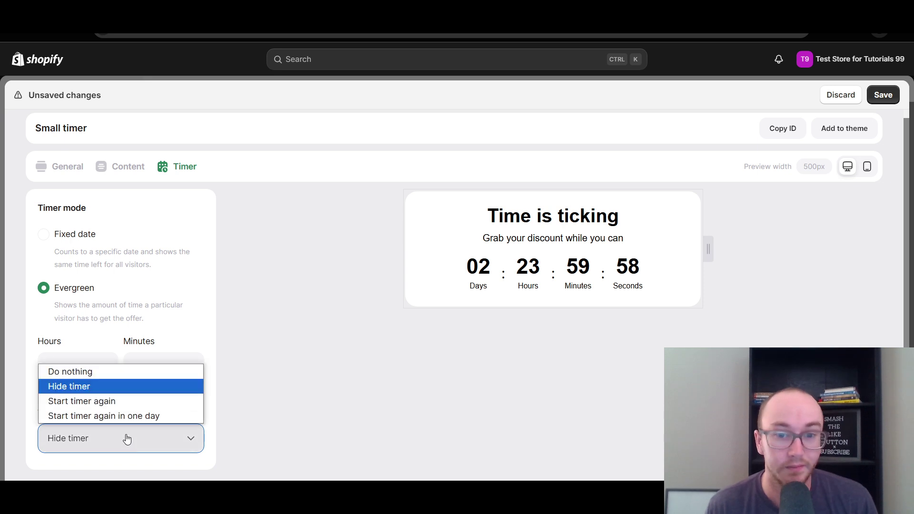
click(120, 403)
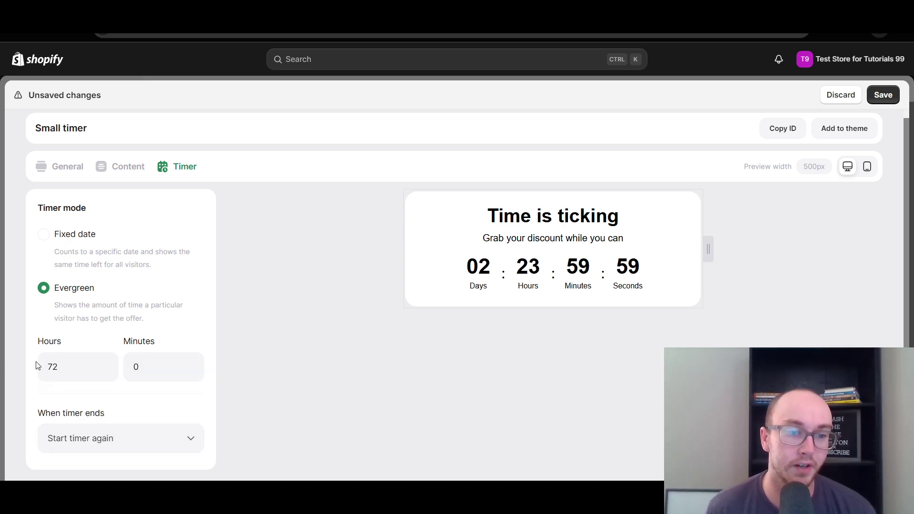
Set the Evergreen timer duration to 38 hours
click(102, 369)
click(110, 365)
click(110, 364)
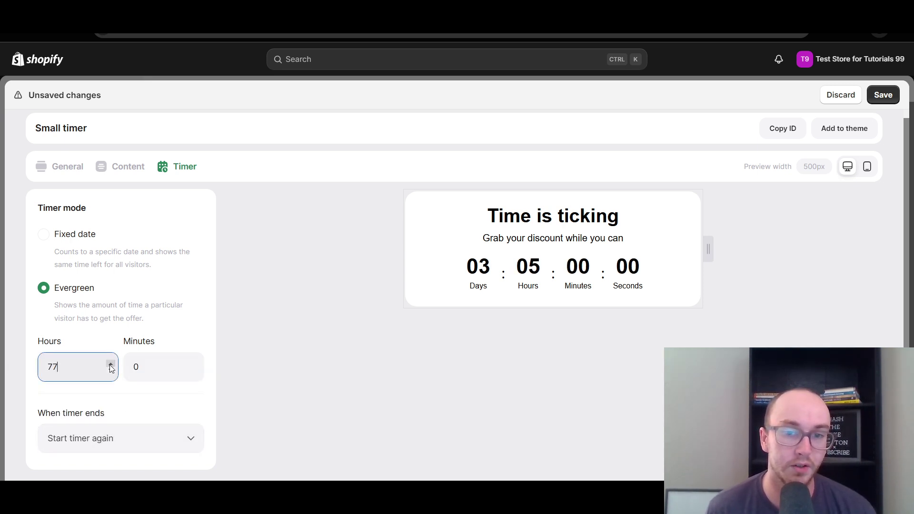
click(110, 364)
click(110, 364)
click(111, 370)
click(110, 370)
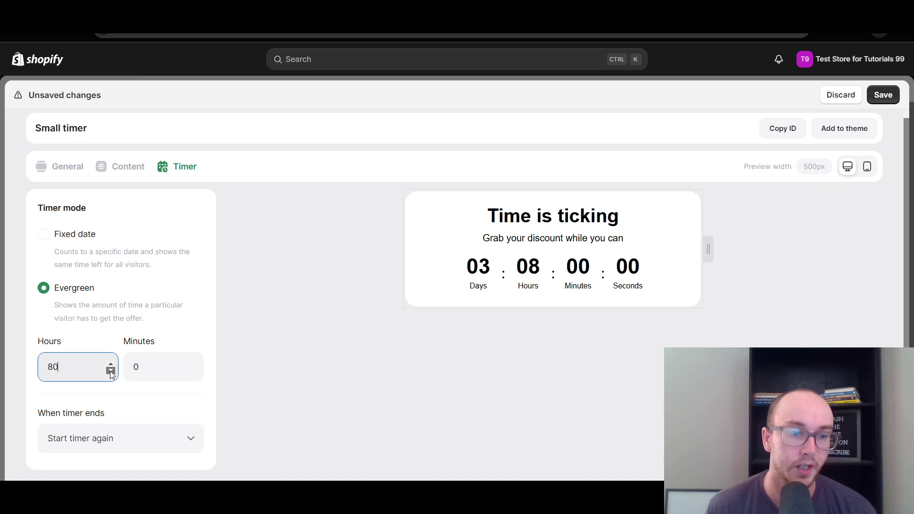
click(110, 371)
click(110, 371)
click(110, 371)
click(111, 370)
click(110, 370)
drag(110, 370, 110, 370)
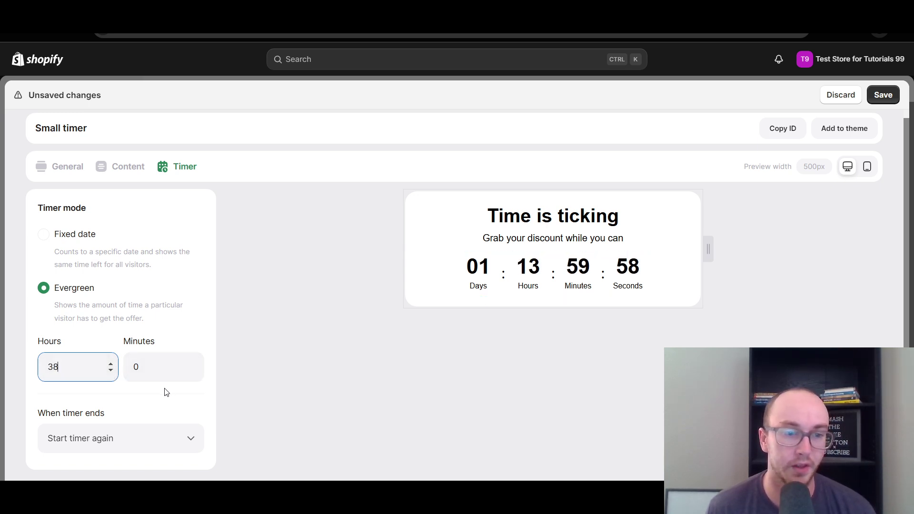
click(147, 371)
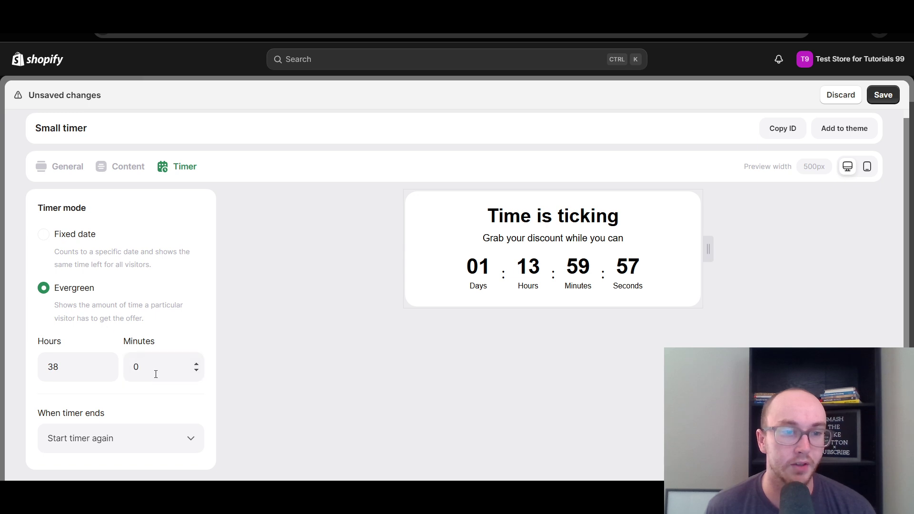
Try the Fixed date timer mode, look over its end date settings, and restore Evergreen
click(72, 242)
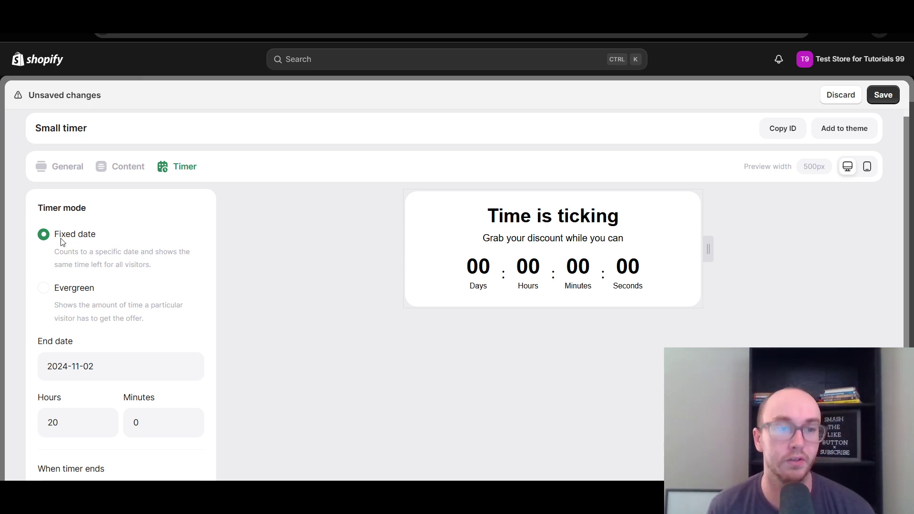
scroll(210, 348, down, 1)
scroll(198, 347, up, 2)
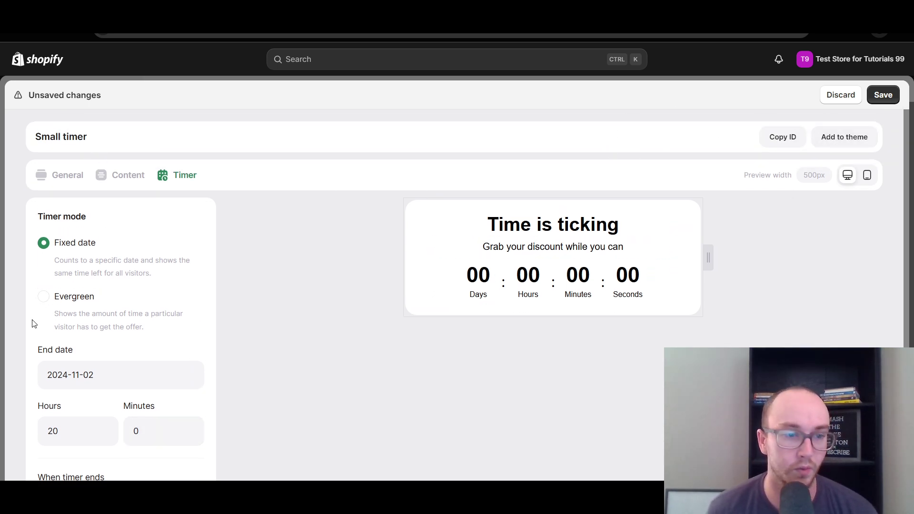
click(44, 297)
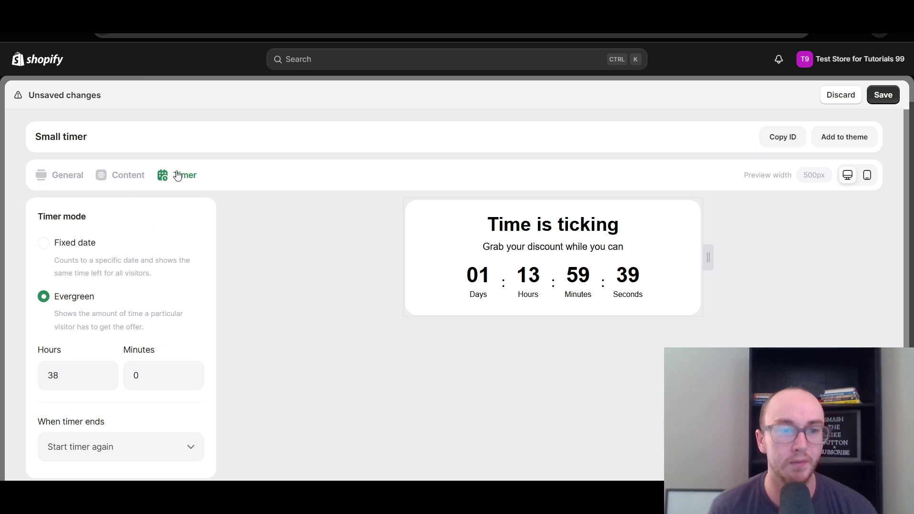
Examine the timer's general settings, including the presets, typography and advanced options
click(56, 176)
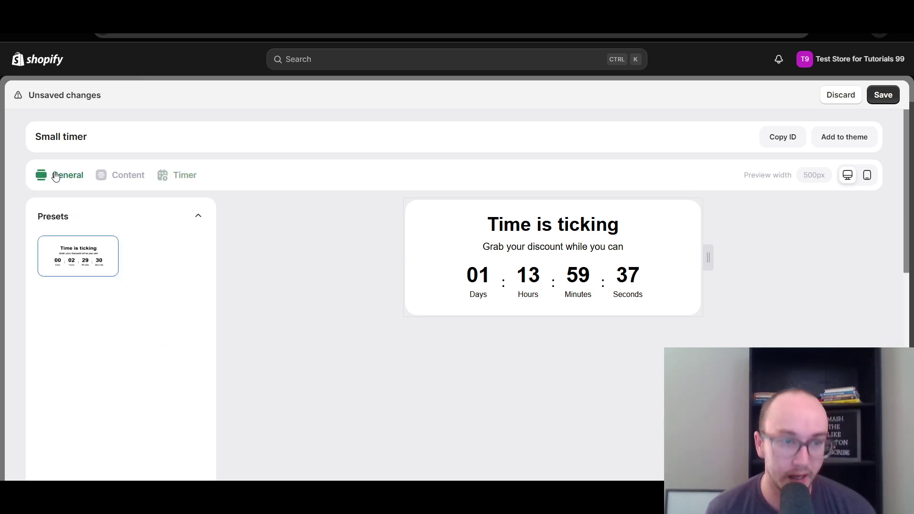
scroll(137, 342, down, 5)
scroll(138, 341, down, 4)
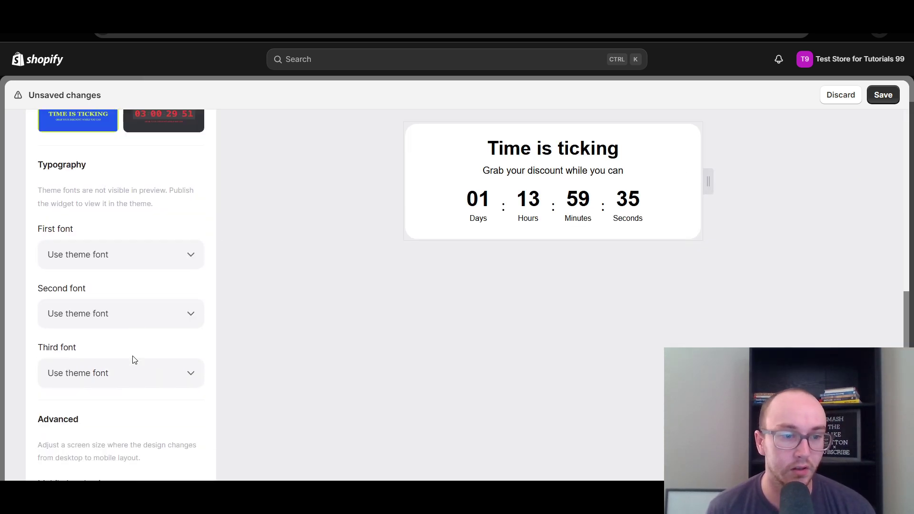
scroll(126, 352, down, 2)
scroll(127, 351, up, 10)
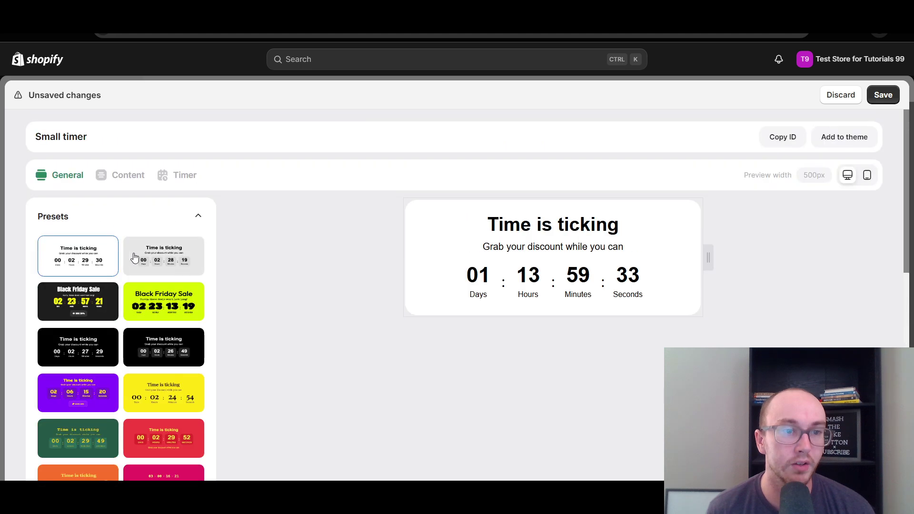
Try showing the Button component in the timer content and hide it again
click(120, 176)
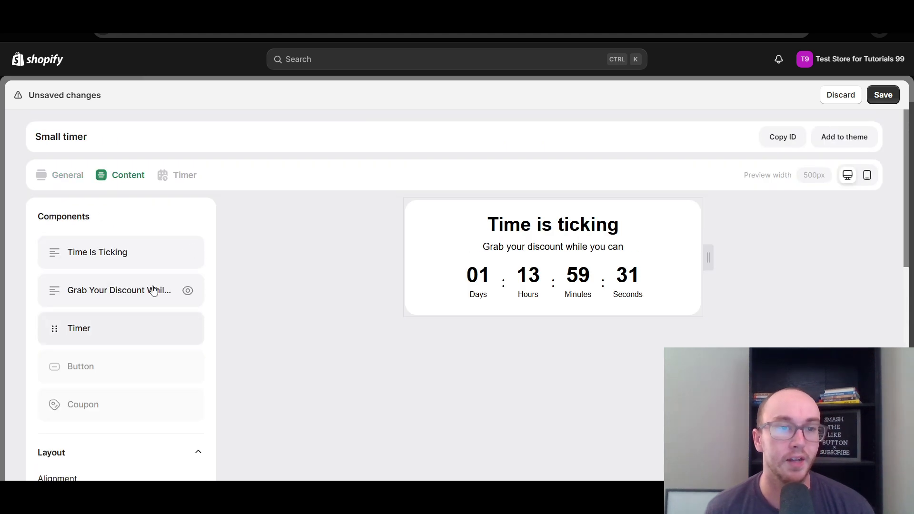
click(166, 179)
click(120, 176)
mouse_move(55, 252)
mouse_down()
mouse_move(53, 292)
mouse_move(52, 251)
mouse_up()
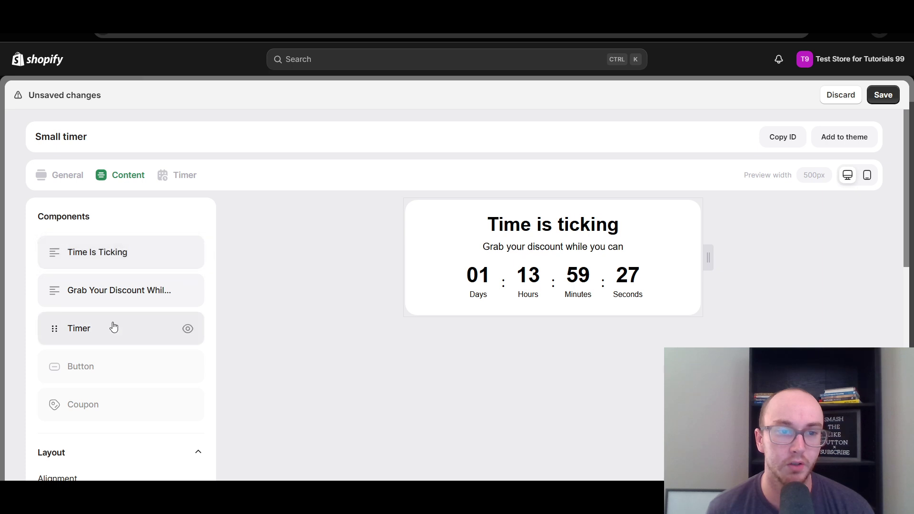
click(188, 370)
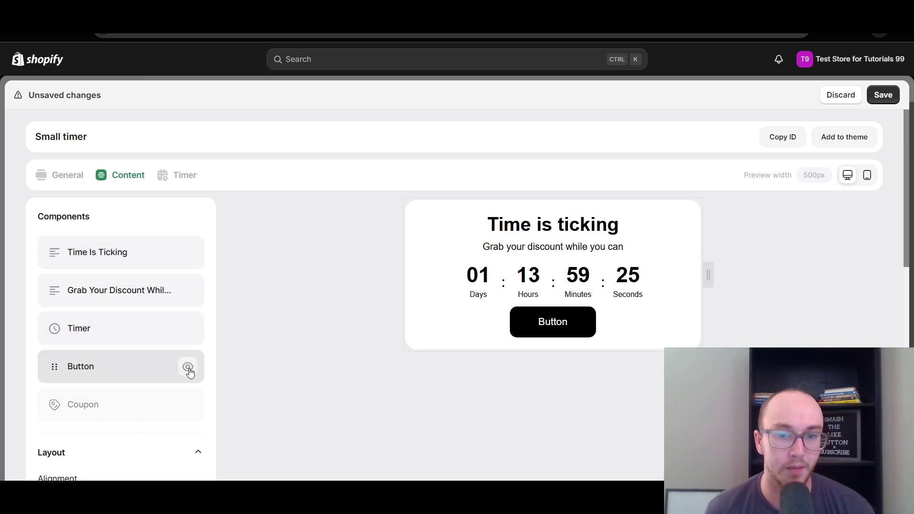
click(189, 369)
Examine the timer content's layout, background, border, rounded corner and spacing settings
scroll(190, 380, down, 3)
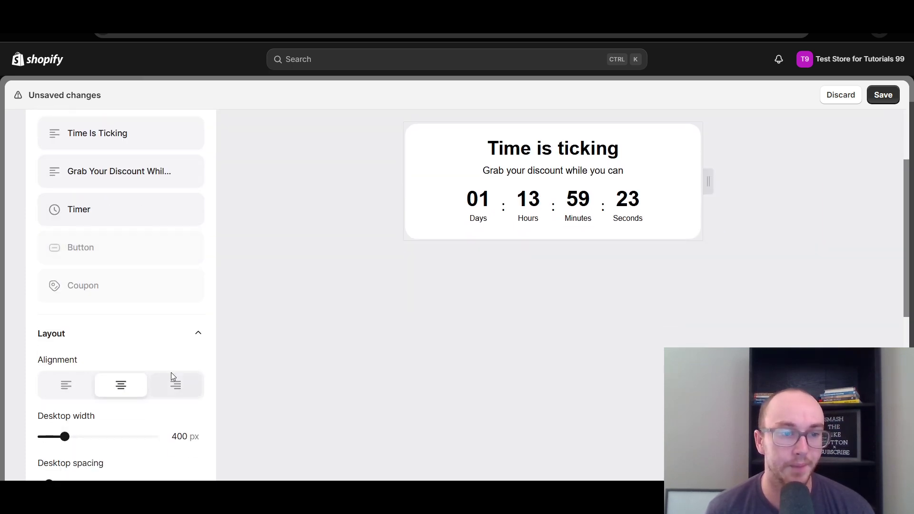
scroll(115, 354, up, 3)
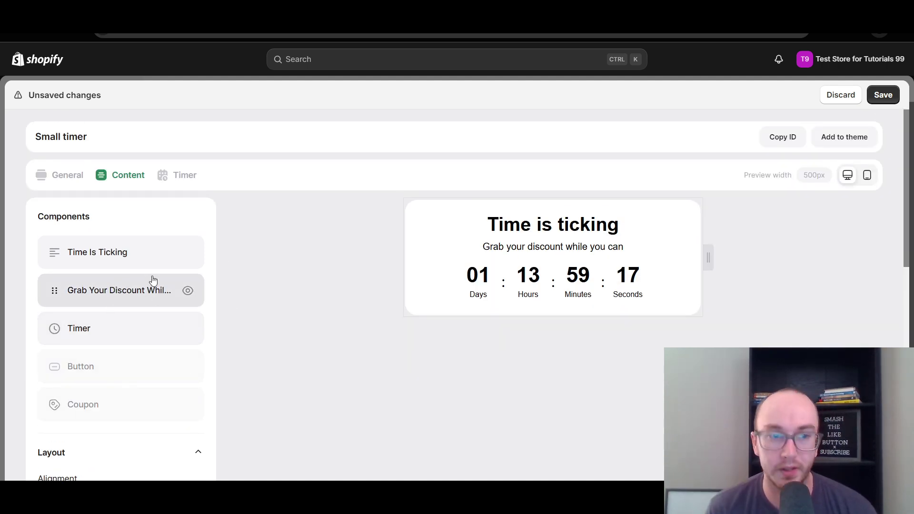
scroll(128, 367, down, 6)
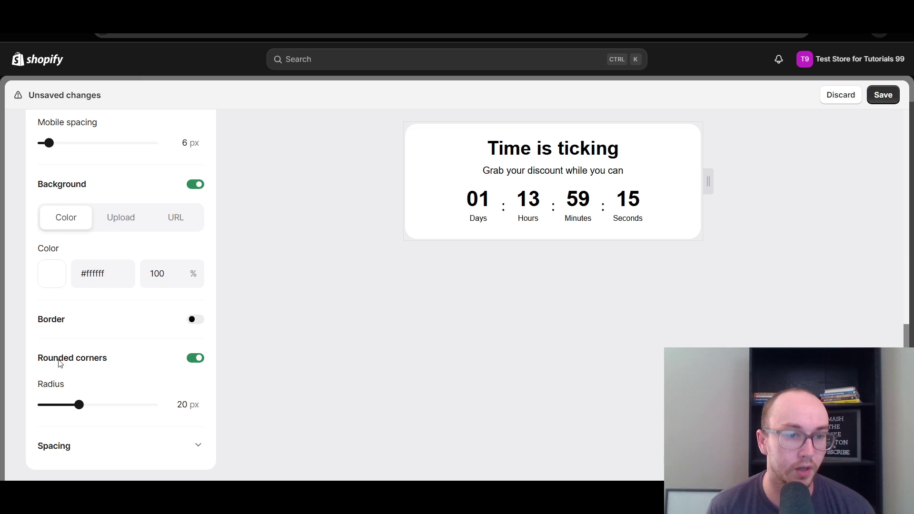
scroll(147, 403, up, 6)
scroll(145, 398, down, 1)
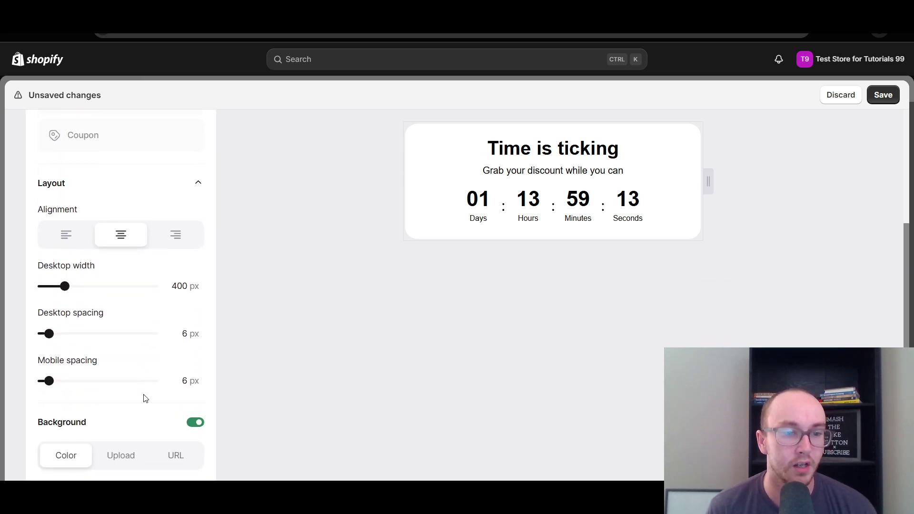
scroll(165, 357, up, 6)
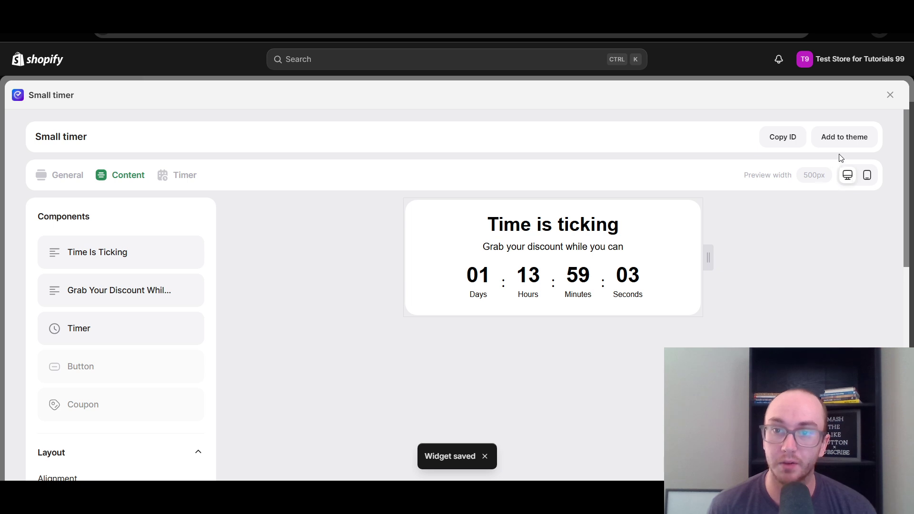
Copy the small timer's widget ID and add the timer to the theme's product page
click(786, 139)
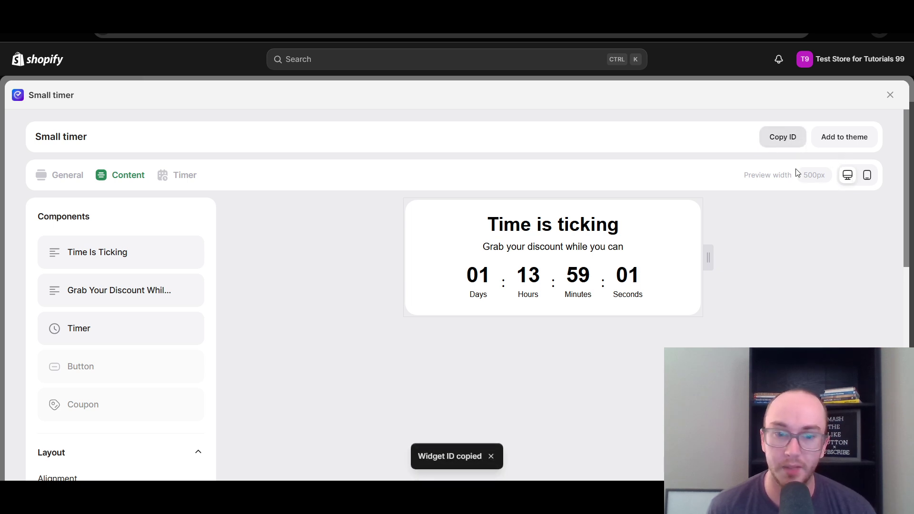
click(837, 138)
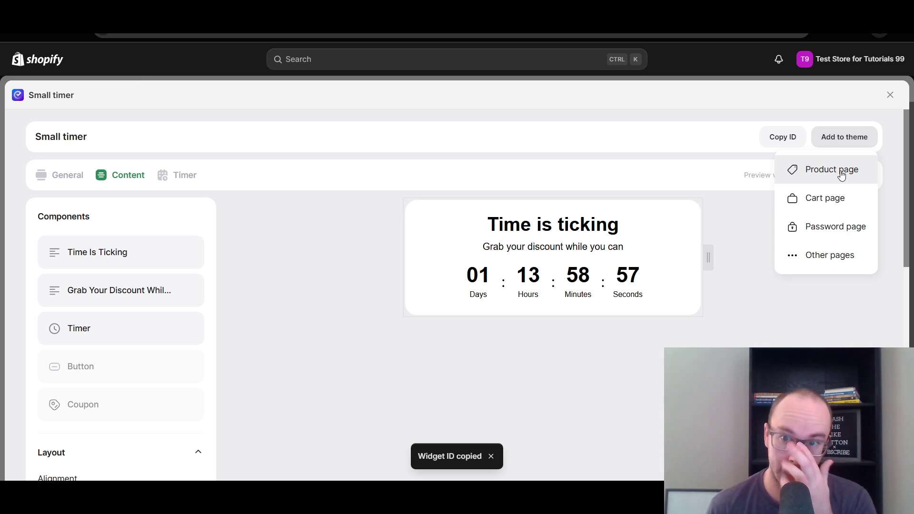
click(819, 172)
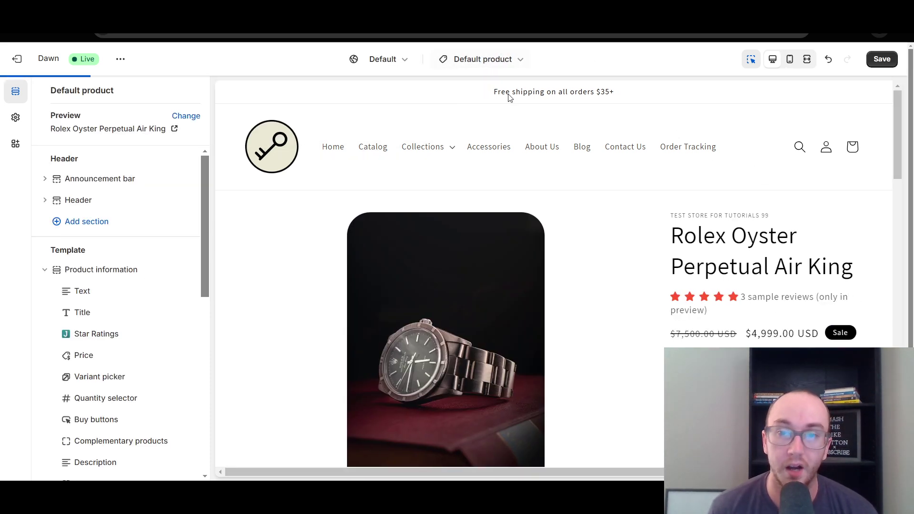
Look over the template list in the theme editor and select the Timer Widget block in the Default product preview
click(515, 60)
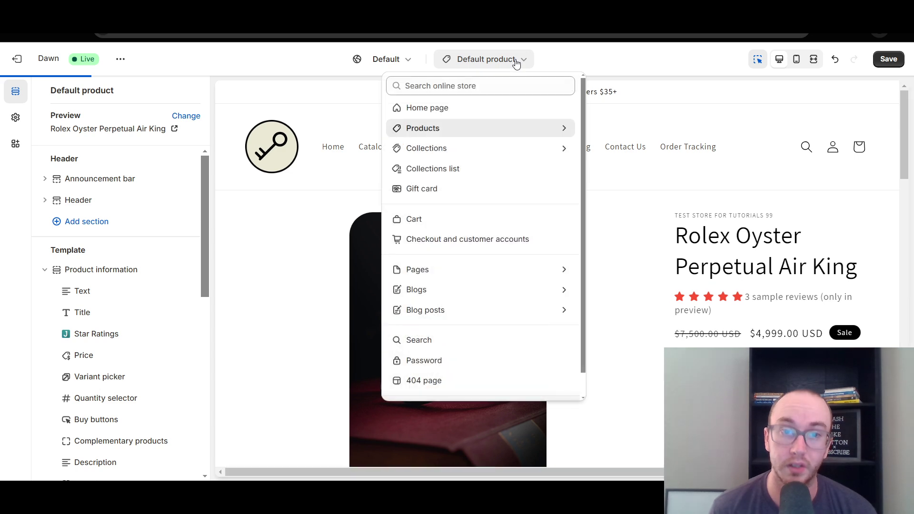
click(514, 61)
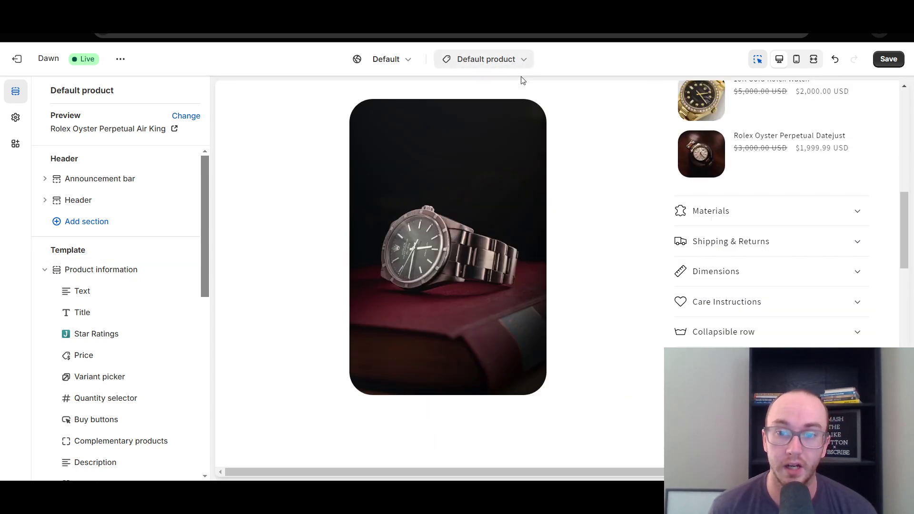
drag(905, 257, 911, 316)
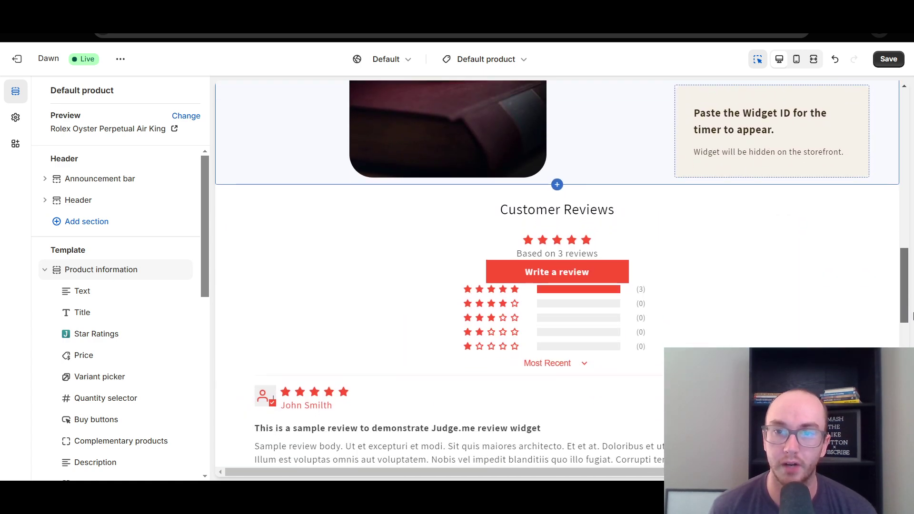
click(734, 133)
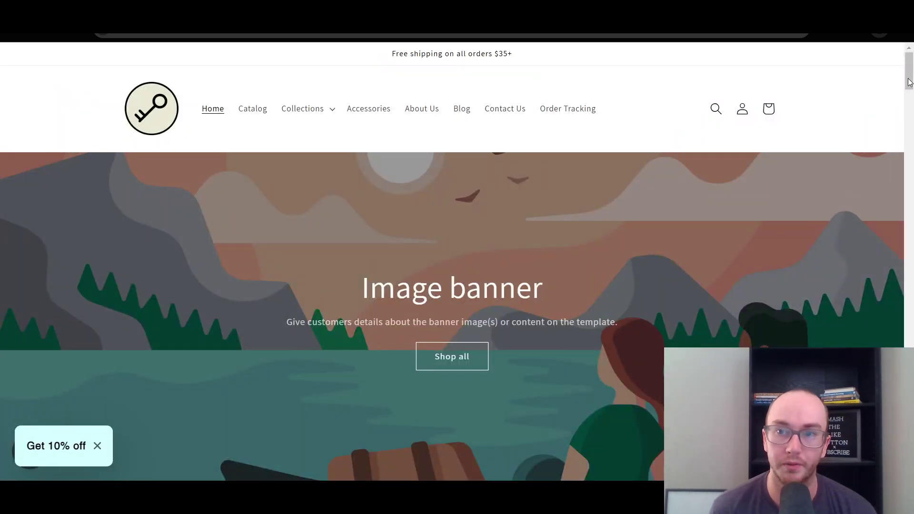
Open the Beanie product from the storefront home page and examine its product page
drag(909, 82, 889, 178)
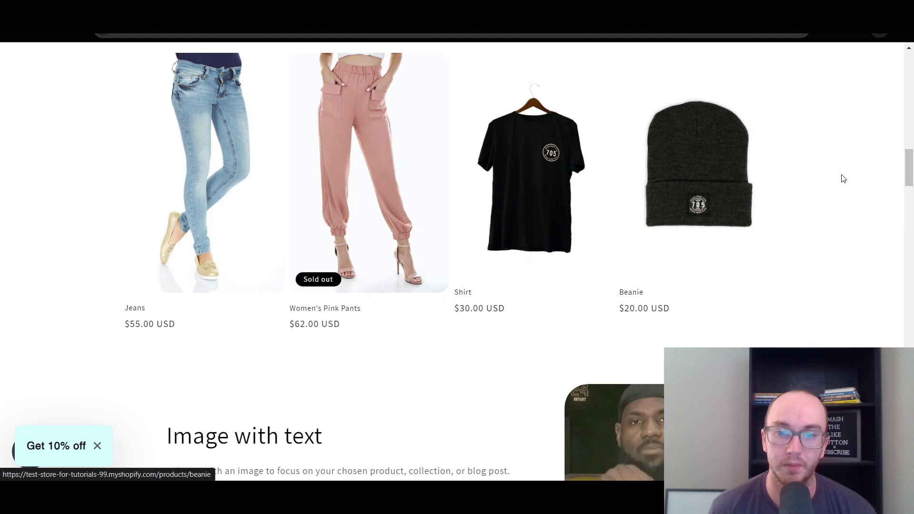
drag(908, 166, 901, 306)
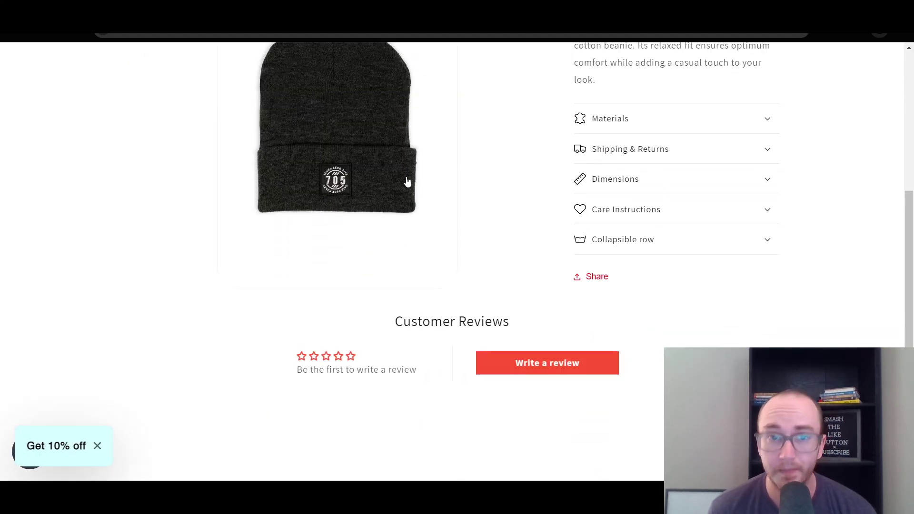
scroll(502, 316, down, 4)
scroll(501, 316, up, 12)
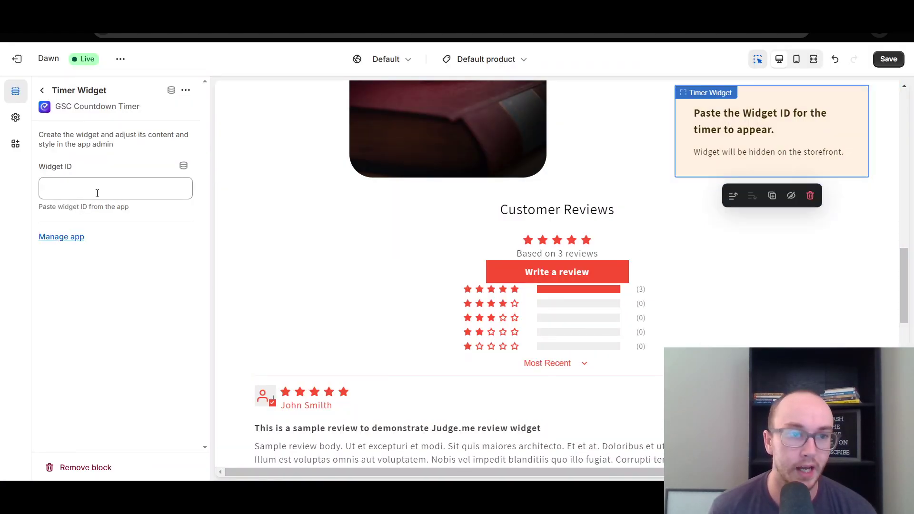
Paste the copied widget ID into the Timer Widget block on the Default product template and save the theme
click(97, 192)
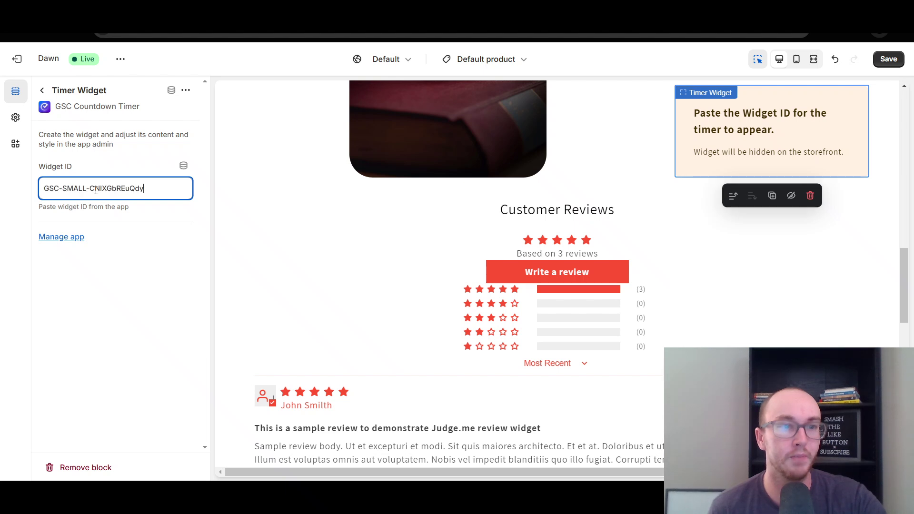
click(108, 148)
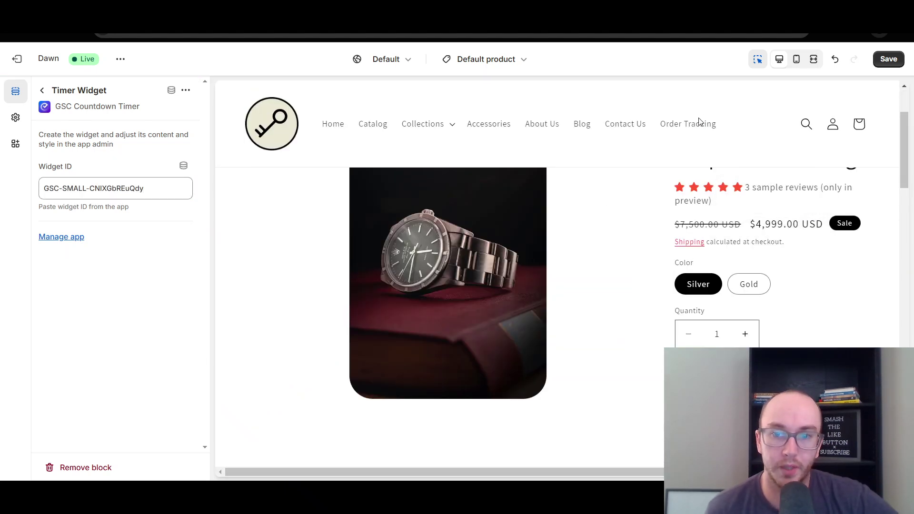
drag(901, 137, 907, 289)
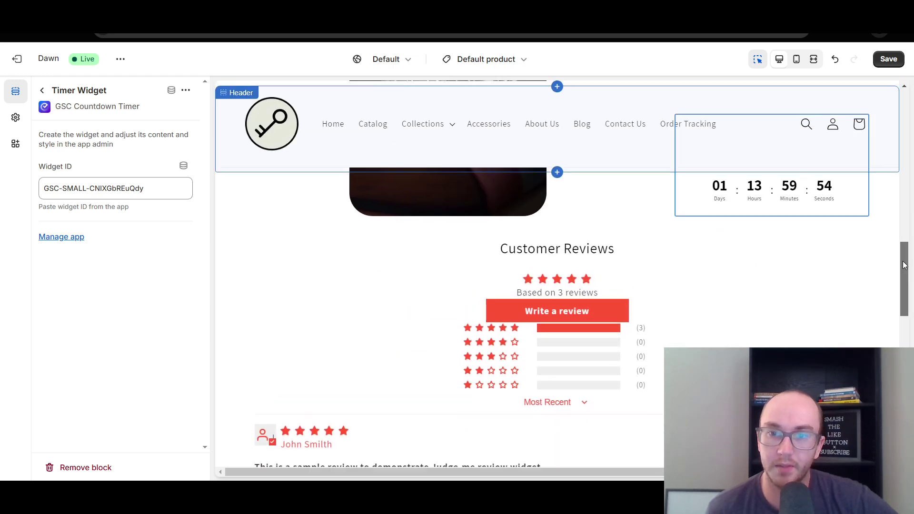
scroll(895, 274, up, 2)
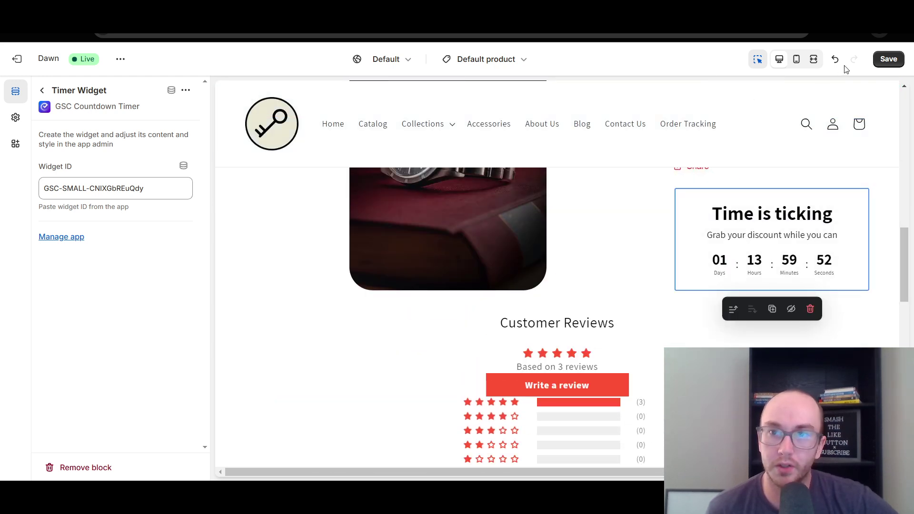
click(889, 58)
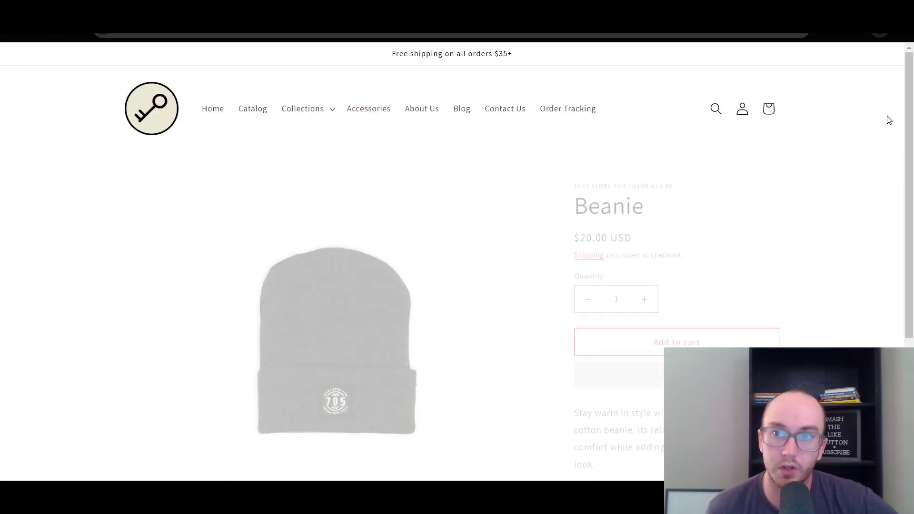
Check the countdown timer on the storefront's Beanie product page and return to the theme editor
scroll(887, 143, down, 10)
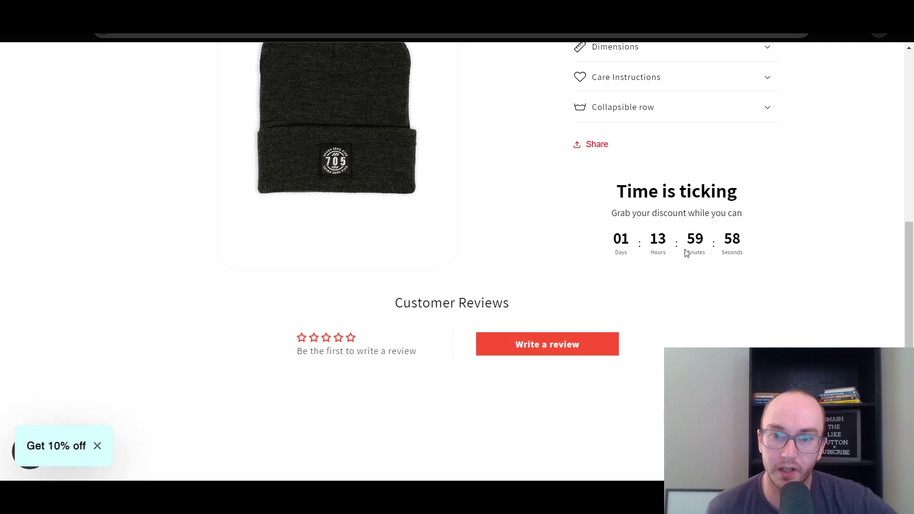
drag(621, 241, 732, 262)
click(766, 271)
drag(912, 276, 909, 270)
drag(761, 261, 624, 214)
click(623, 219)
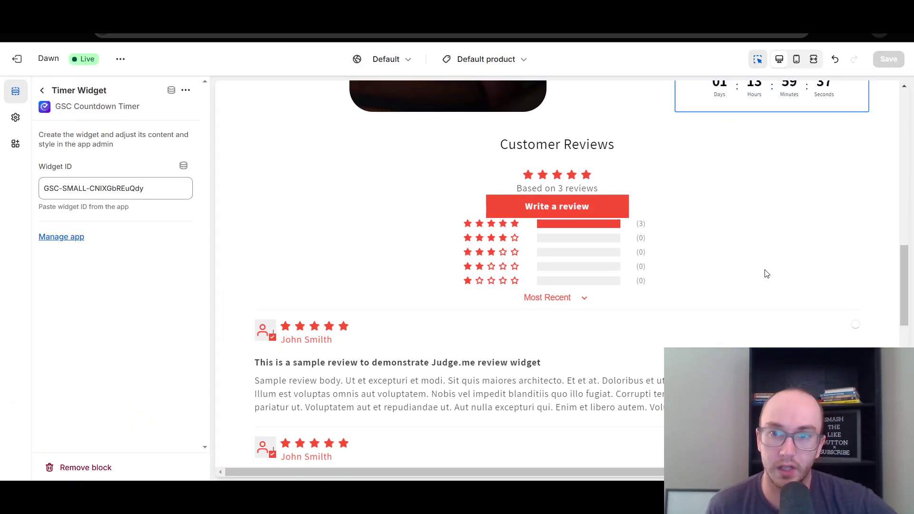
Move the Timer Widget block directly below the Buy buttons block in the Default product template and save the theme
scroll(765, 273, up, 3)
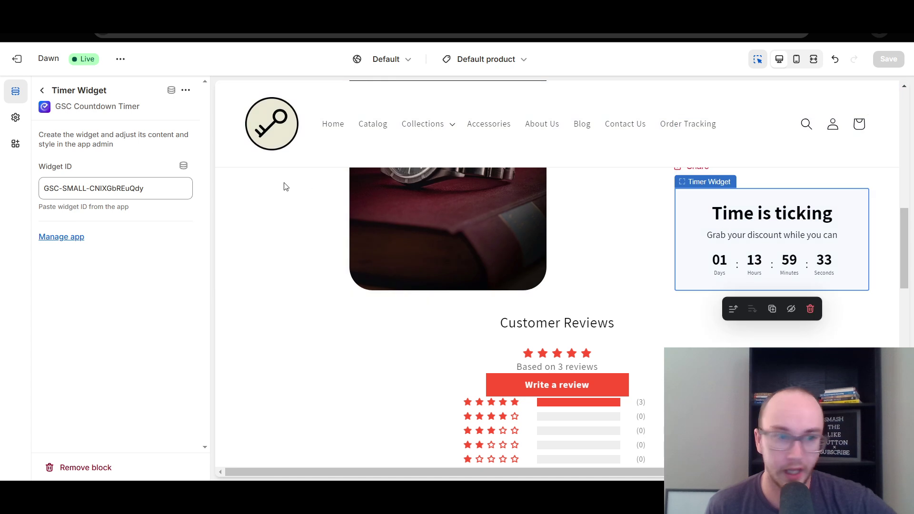
click(39, 90)
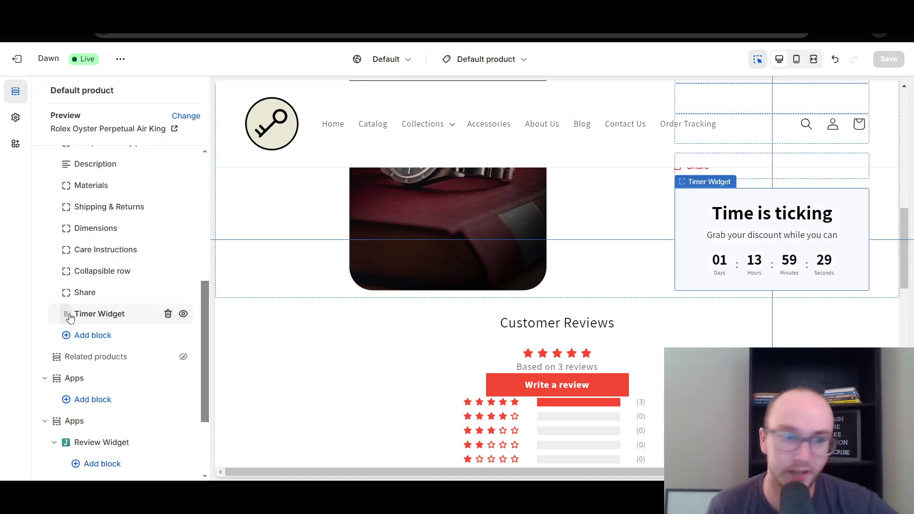
drag(69, 318, 73, 265)
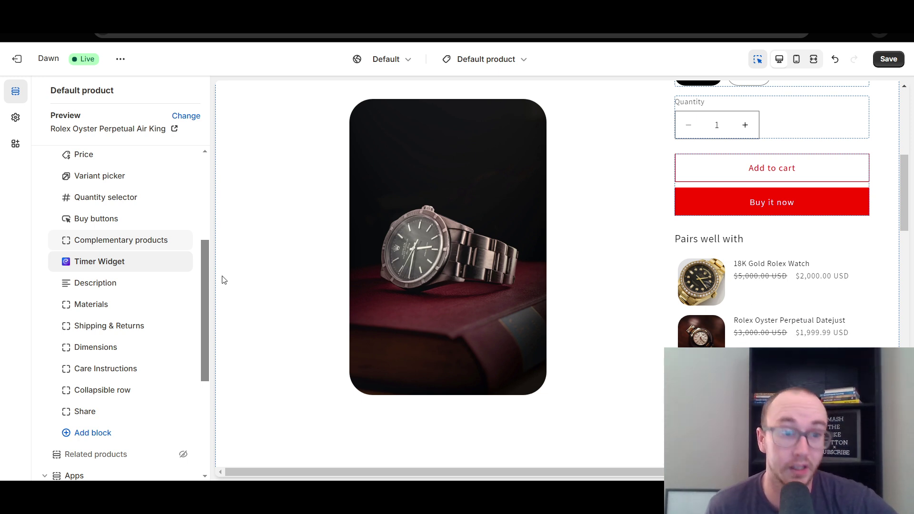
mouse_move(67, 267)
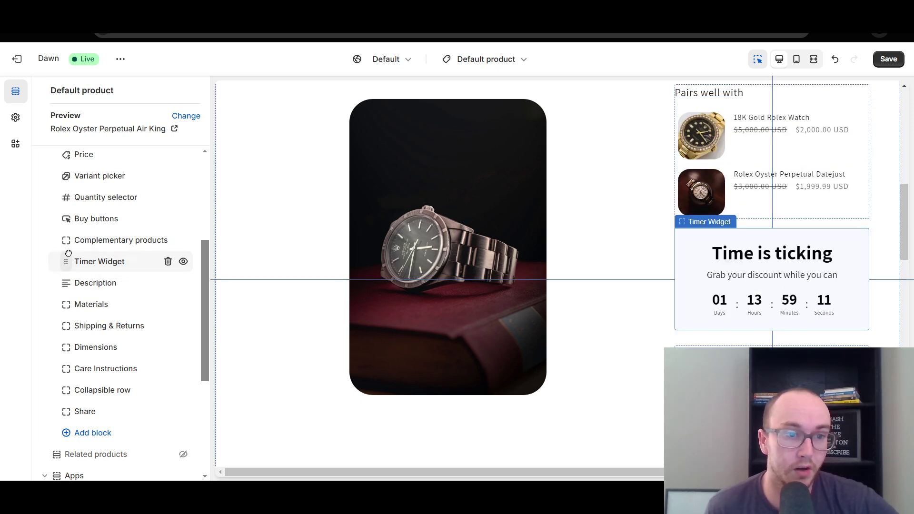
mouse_move(69, 253)
mouse_down()
mouse_move(67, 217)
mouse_move(69, 241)
mouse_up()
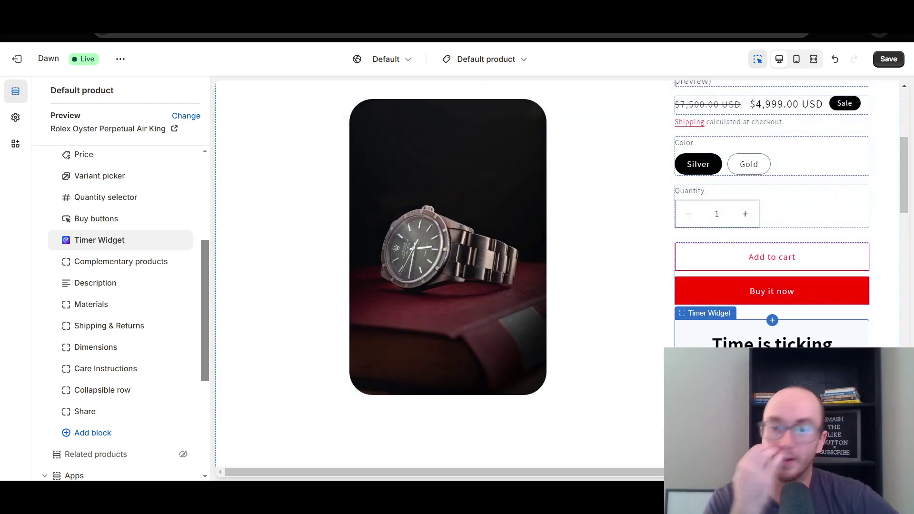
scroll(912, 202, down, 4)
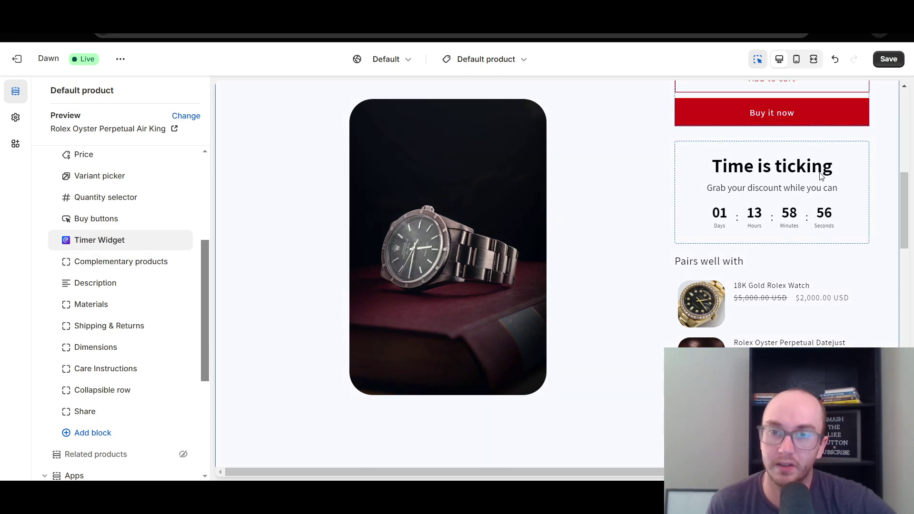
scroll(912, 202, up, 1)
click(889, 59)
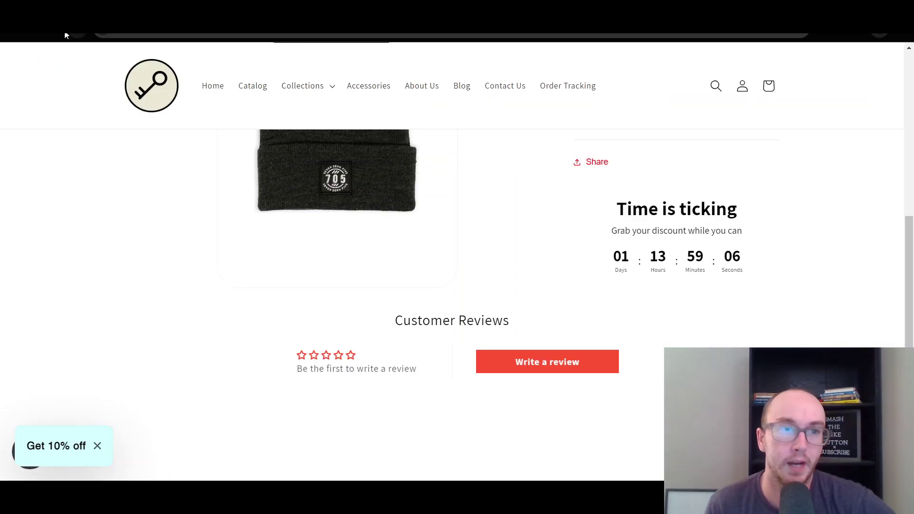
Reload the storefront's Beanie product page and examine the countdown timer's placement beneath the purchase buttons
scroll(131, 256, up, 10)
key(F5)
scroll(818, 261, down, 5)
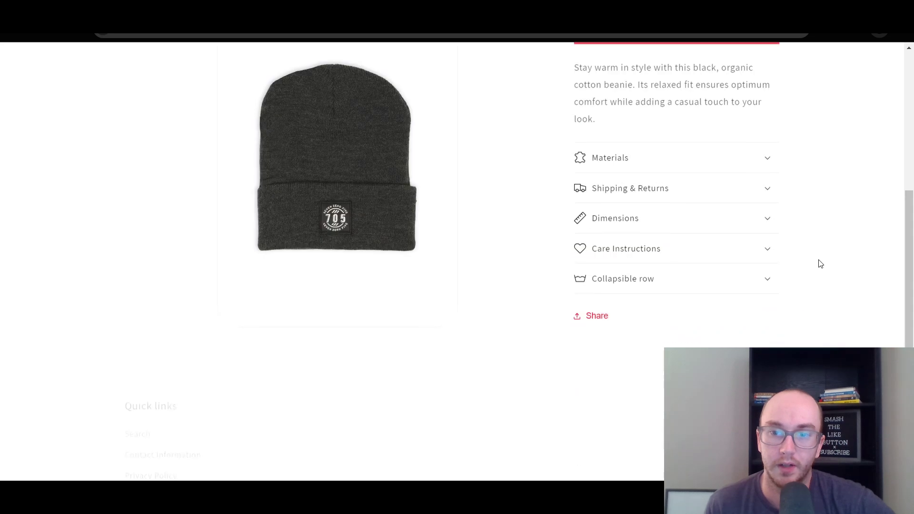
scroll(909, 260, down, 4)
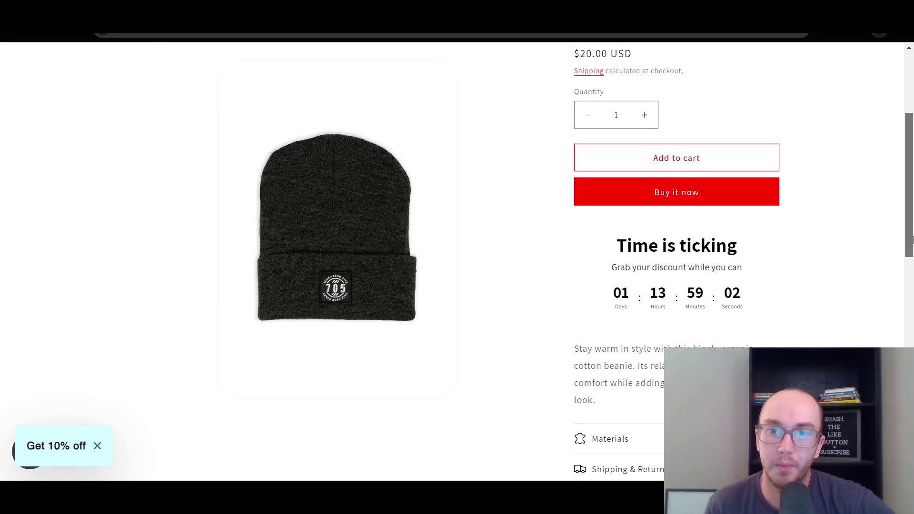
scroll(909, 259, down, 4)
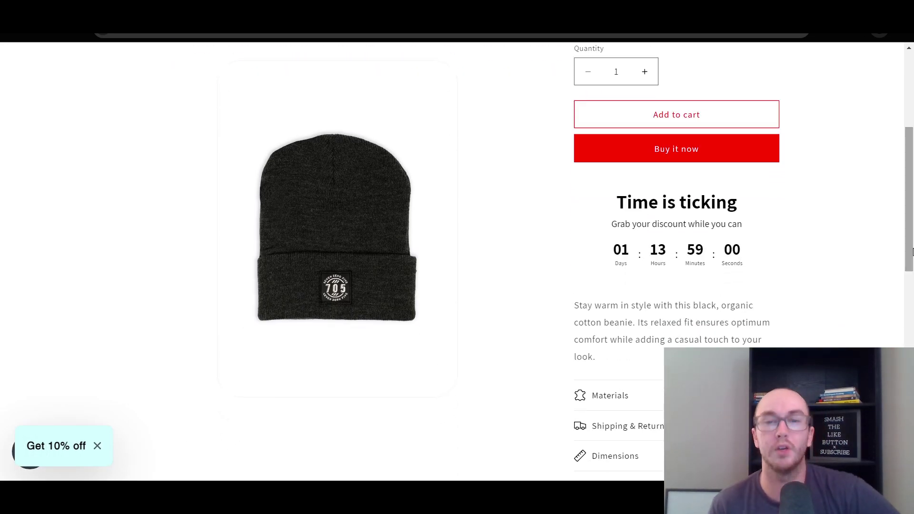
scroll(761, 185, down, 1)
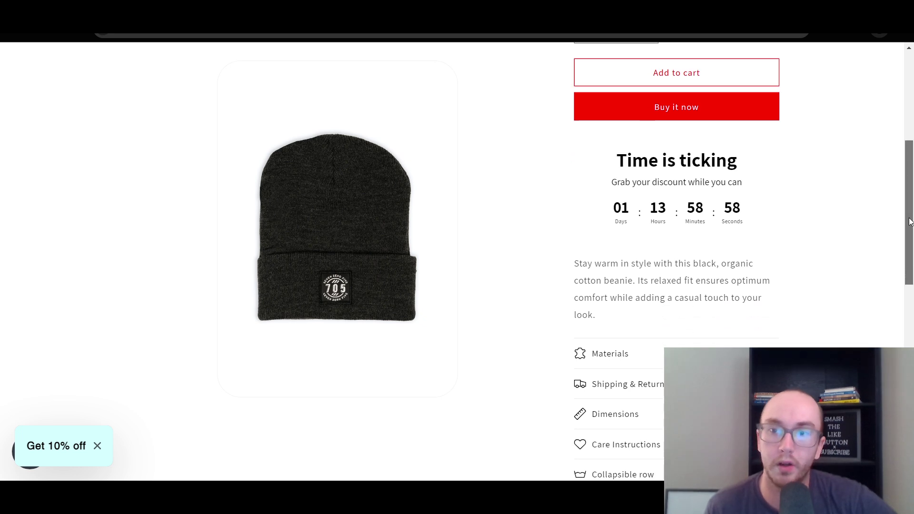
drag(607, 147, 782, 153)
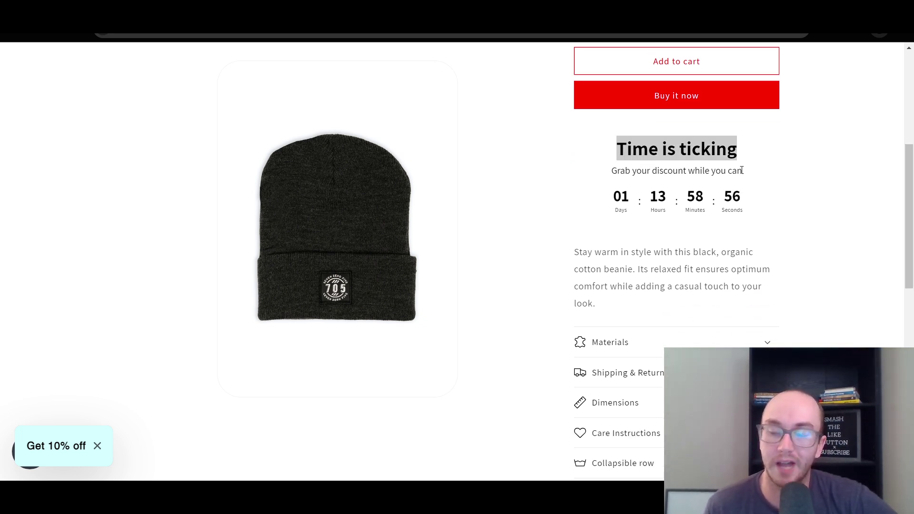
click(643, 172)
scroll(755, 181, down, 1)
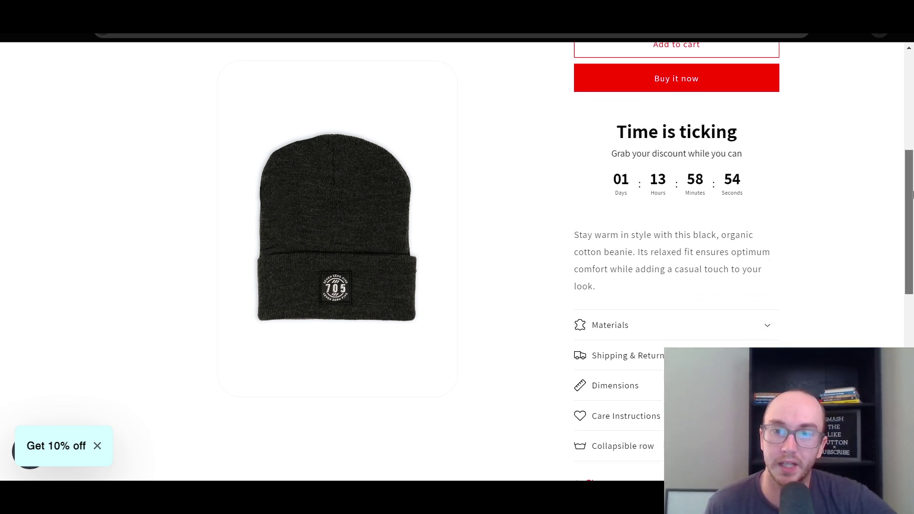
scroll(690, 208, up, 1)
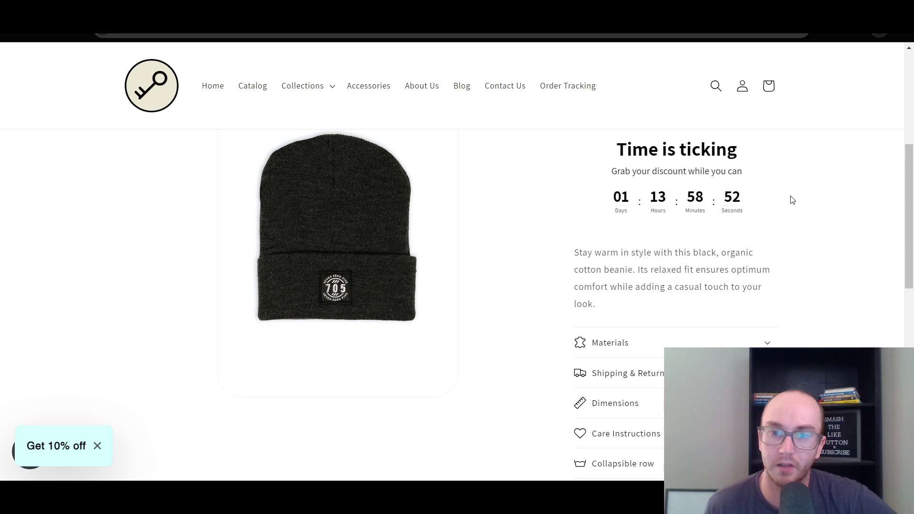
scroll(913, 231, down, 1)
scroll(913, 231, up, 2)
scroll(913, 232, down, 4)
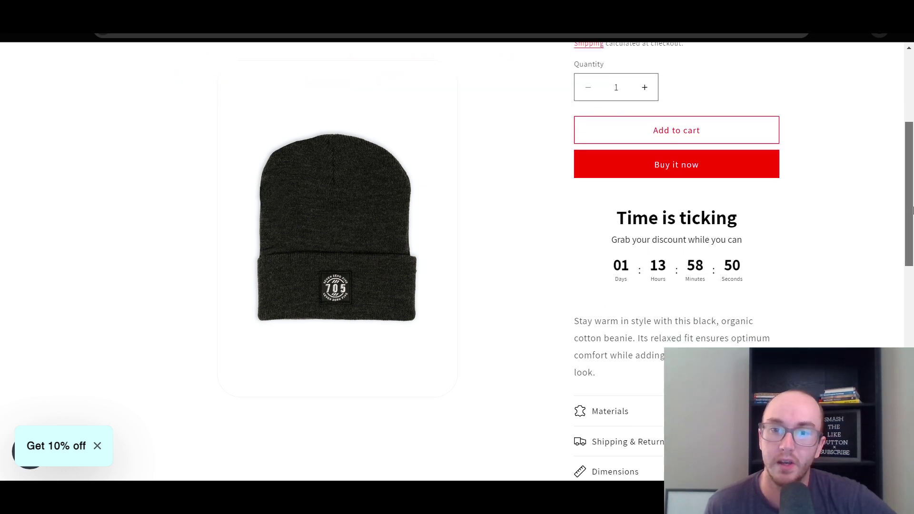
scroll(913, 233, up, 1)
scroll(913, 233, down, 2)
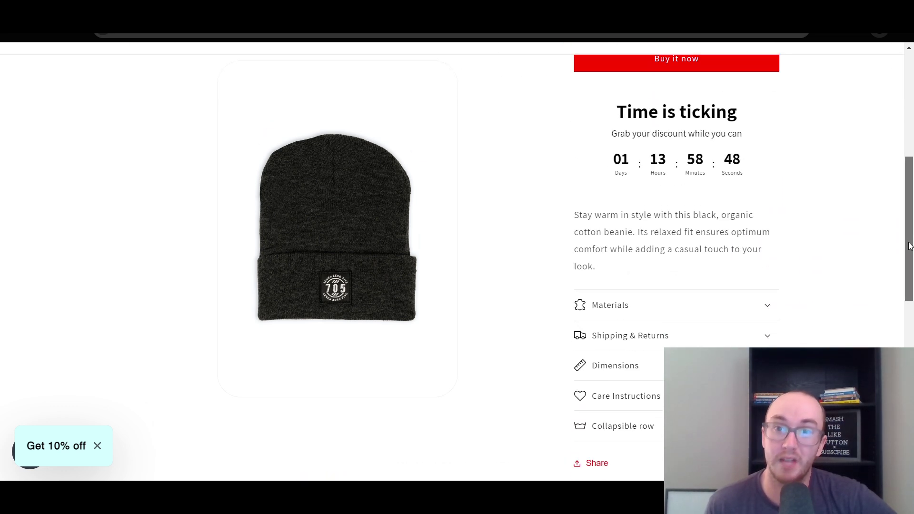
scroll(899, 254, up, 6)
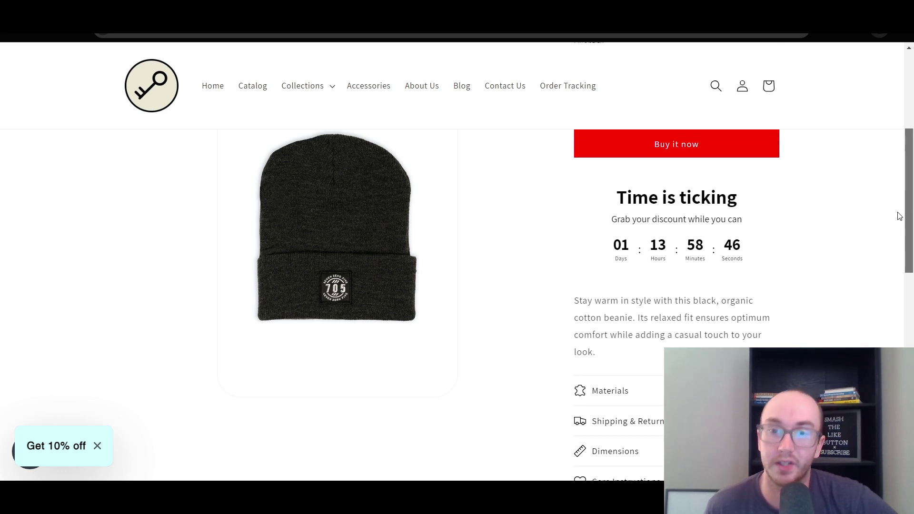
scroll(906, 120, down, 2)
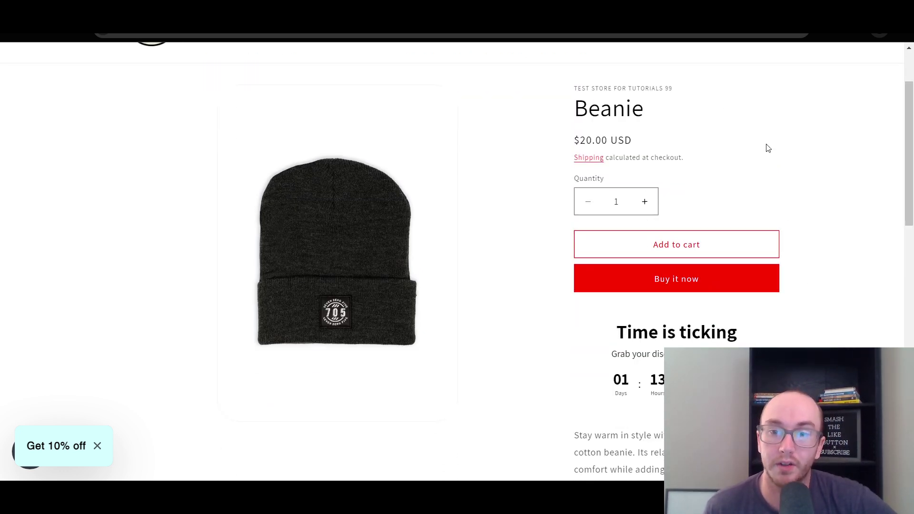
scroll(768, 148, down, 1)
scroll(772, 137, up, 1)
scroll(649, 88, down, 2)
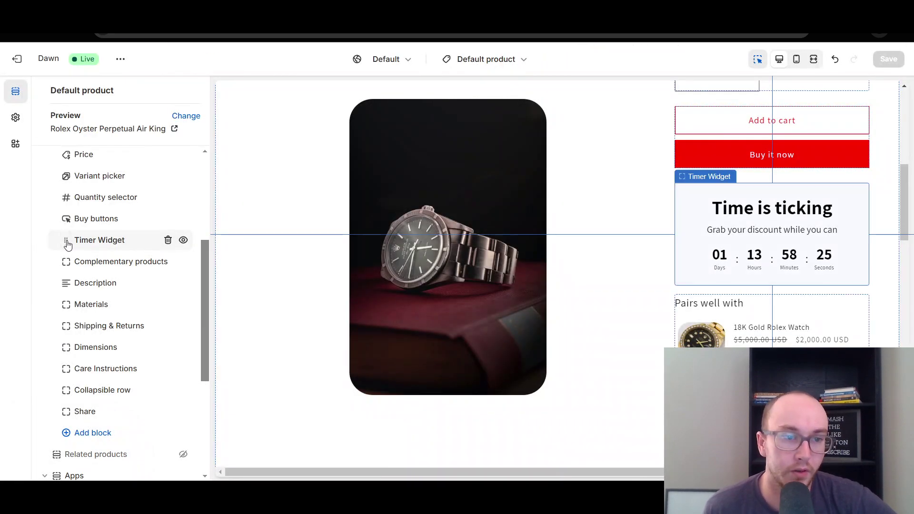
Move the Timer Widget block between the Quantity selector and Buy buttons blocks in the theme editor and save the theme
mouse_move(66, 244)
mouse_down()
mouse_move(66, 211)
mouse_move(67, 242)
mouse_up()
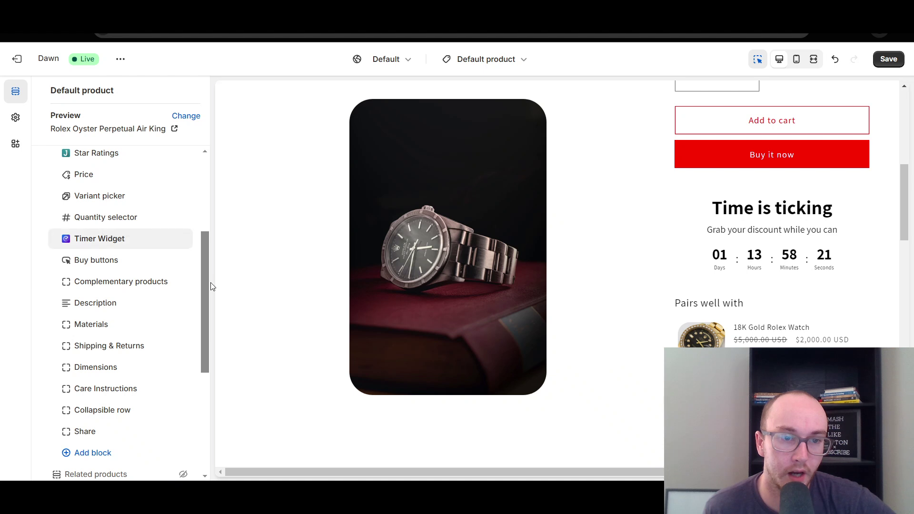
scroll(205, 276, up, 3)
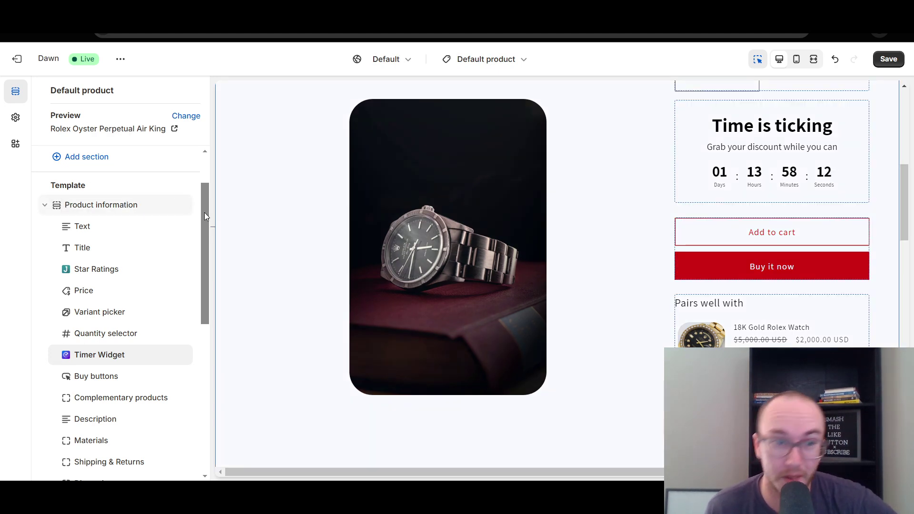
drag(204, 213, 206, 216)
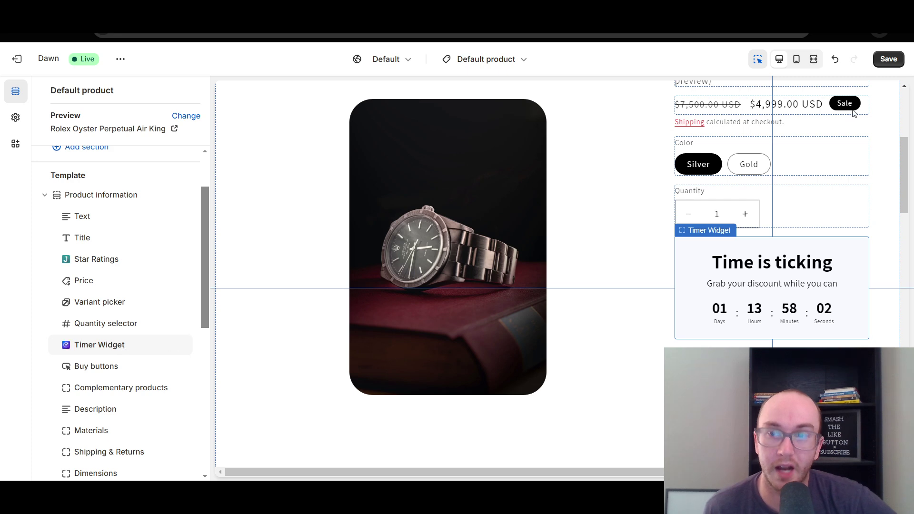
click(899, 59)
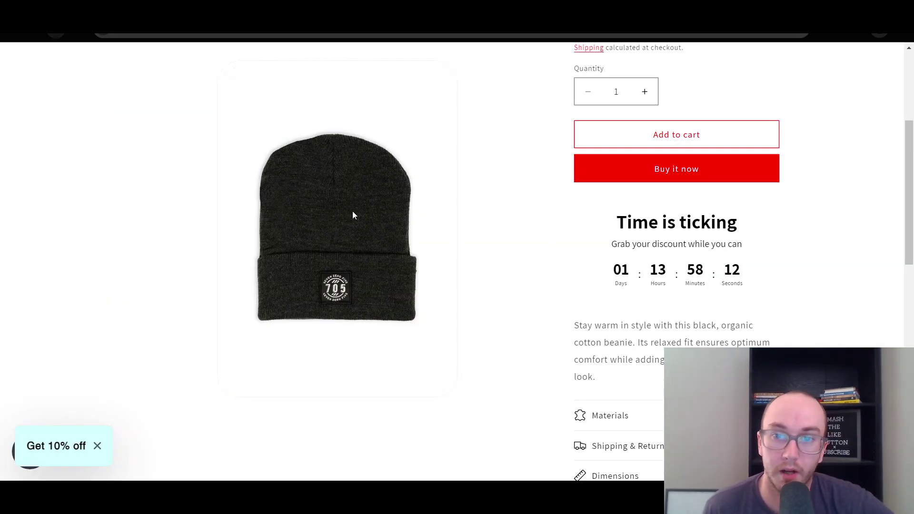
Check the countdown timer's placement above the purchase buttons on the storefront's Beanie page, comparing it with the timer app and theme editor
drag(910, 191, 911, 119)
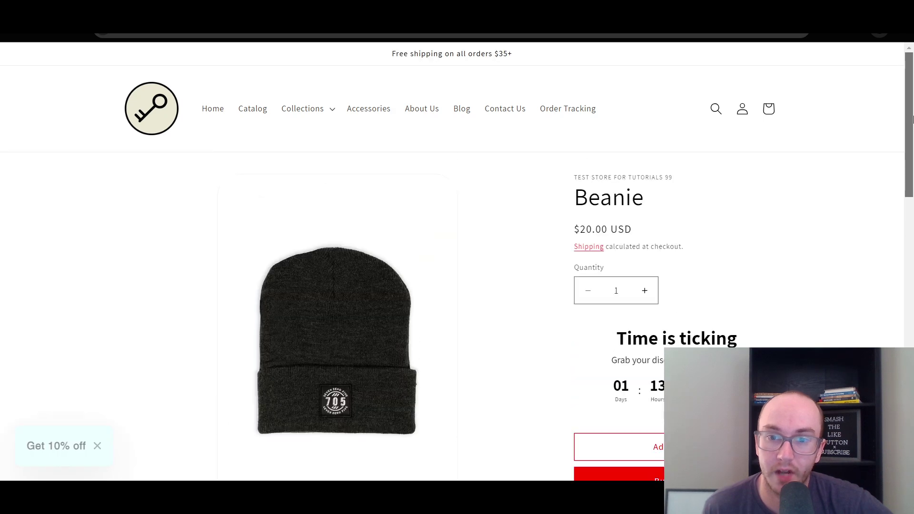
scroll(911, 137, down, 1)
scroll(911, 137, up, 1)
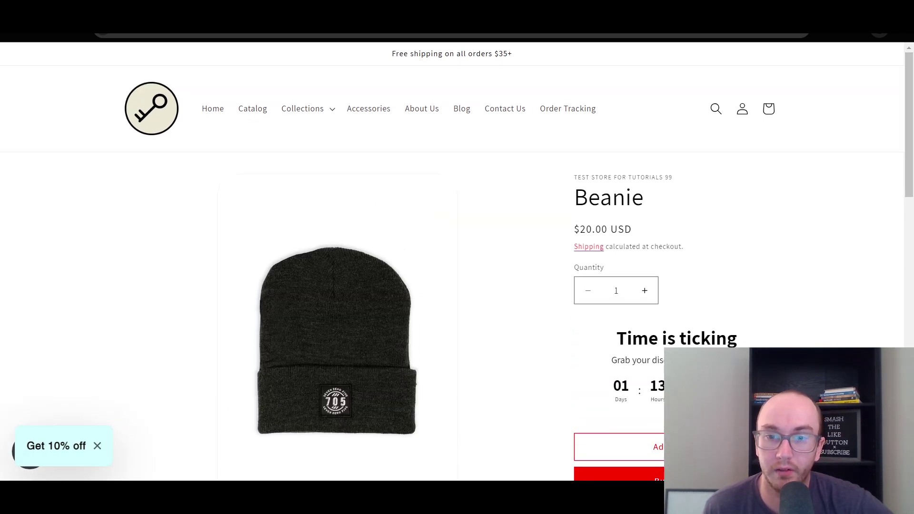
scroll(910, 143, down, 3)
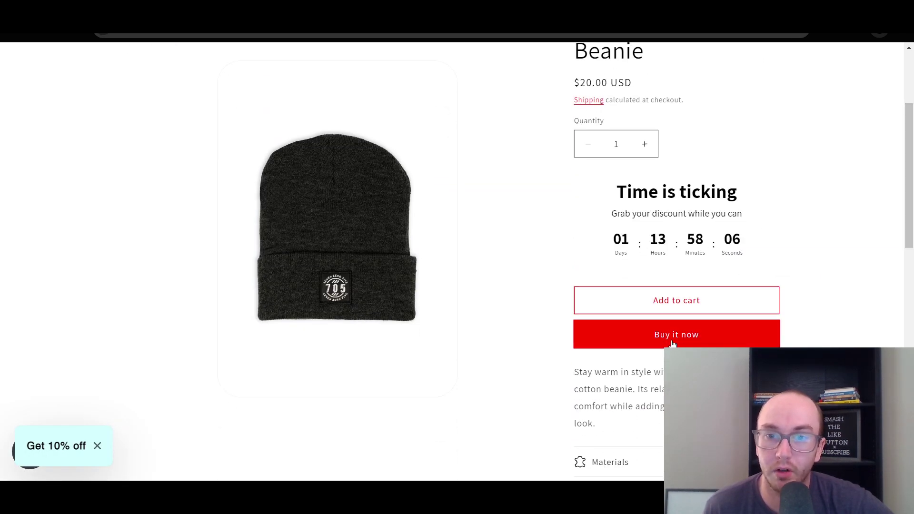
drag(910, 189, 903, 96)
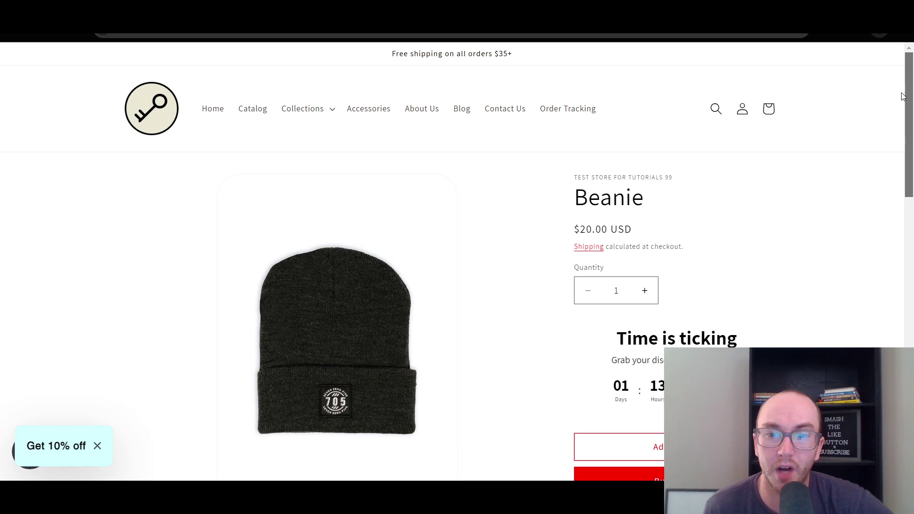
scroll(891, 230, down, 5)
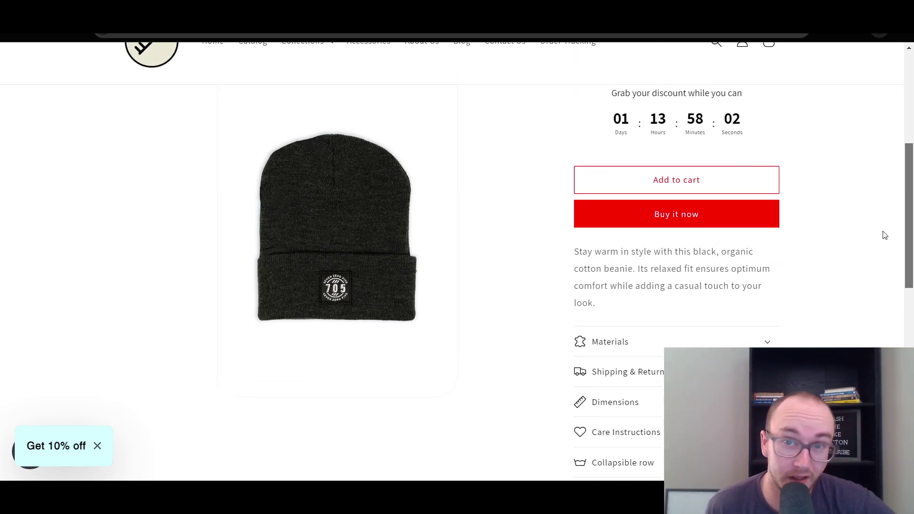
key(ctrl+shift+Tab)
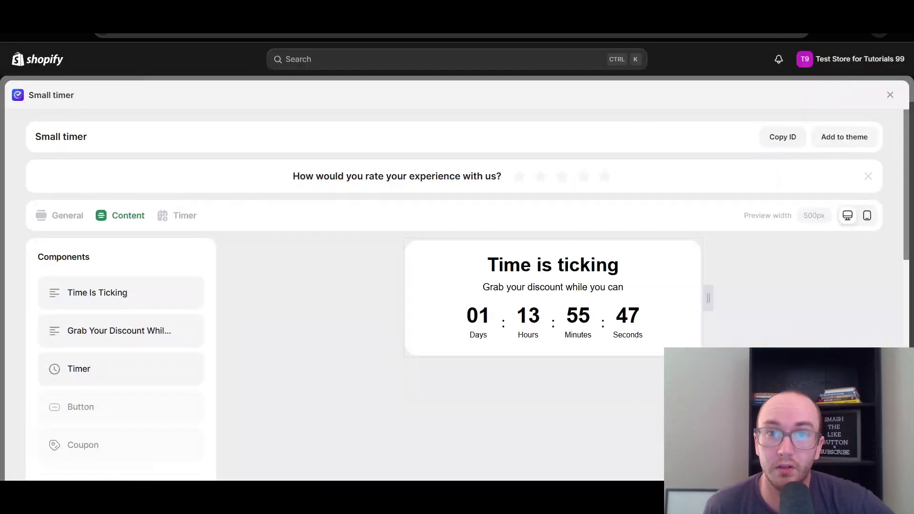
key(ctrl+Tab)
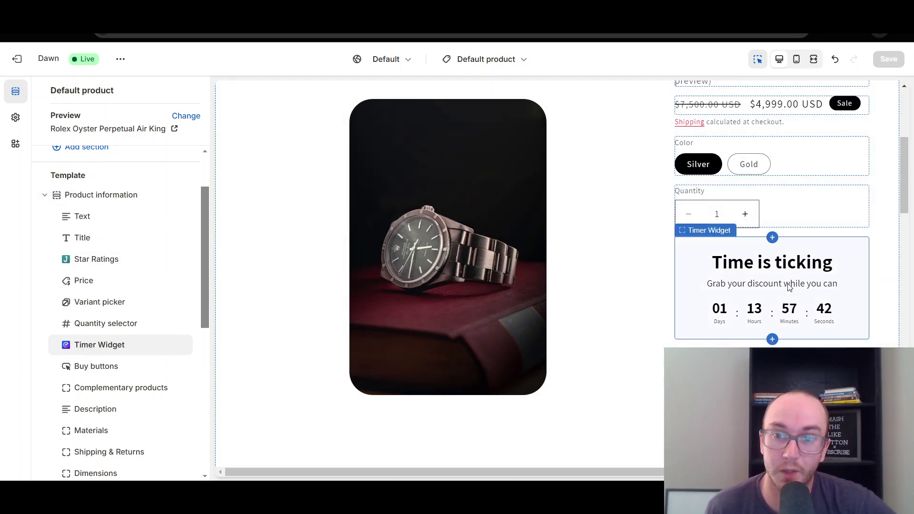
key(ctrl+Tab)
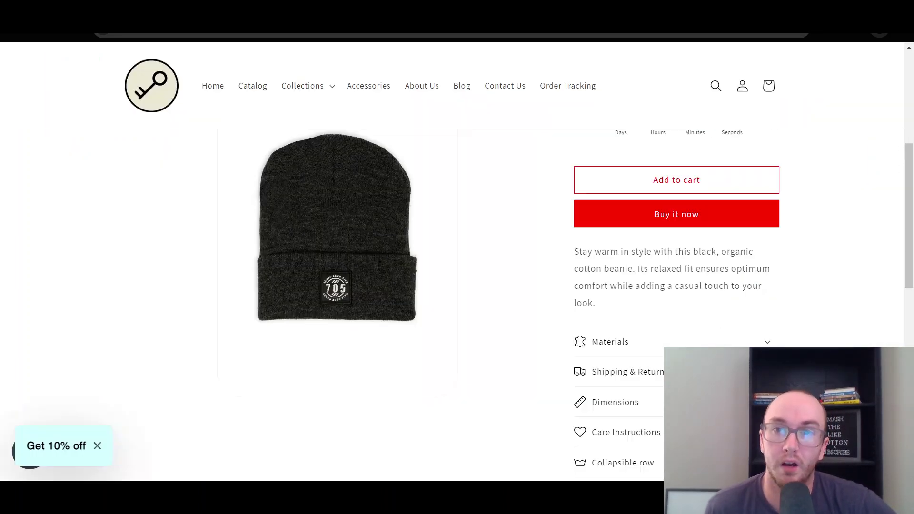
scroll(482, 239, up, 5)
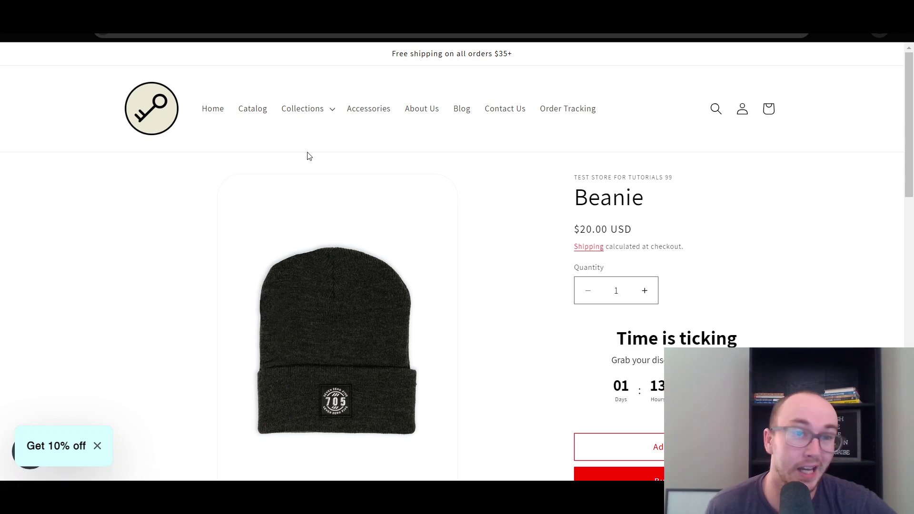
Return to the storefront home page and open the Jeans product page to check for the countdown timer
scroll(543, 252, down, 8)
scroll(523, 241, up, 1)
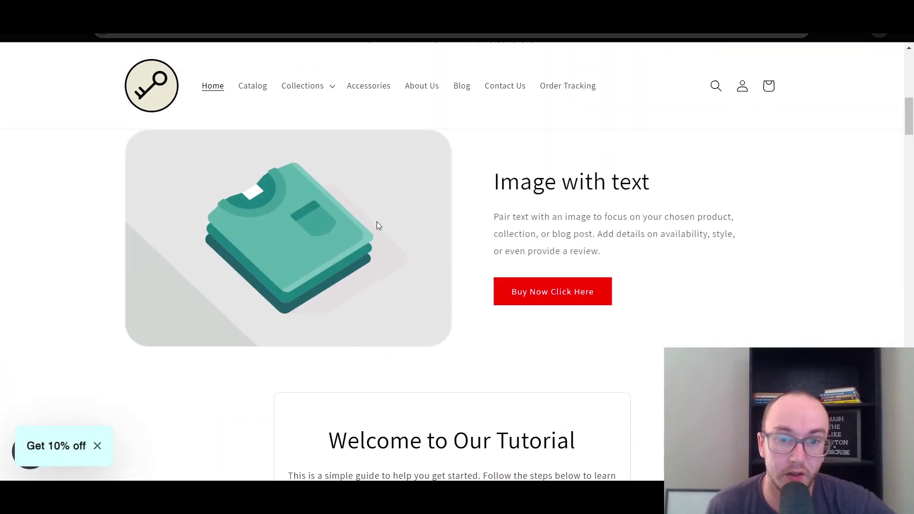
scroll(428, 228, down, 10)
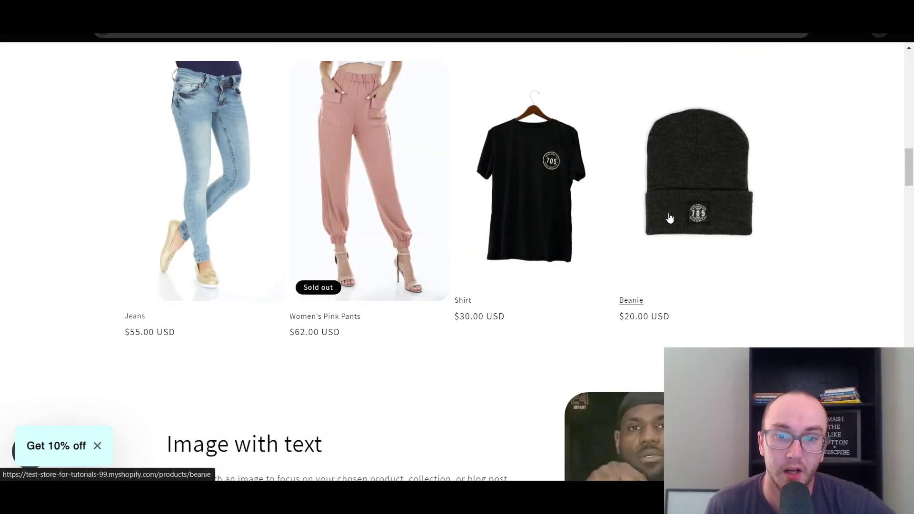
click(131, 190)
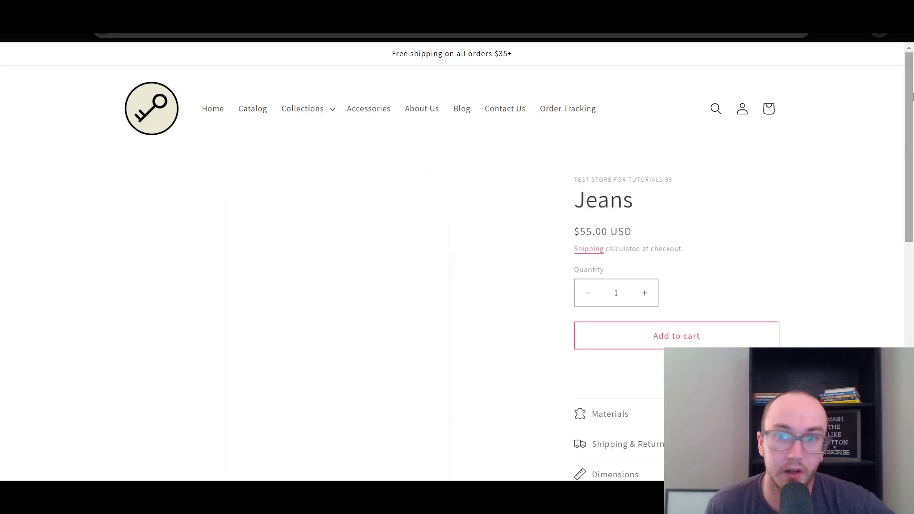
Examine the countdown timer's placement between the quantity selector and the purchase buttons on the storefront's Jeans product page
scroll(913, 98, down, 2)
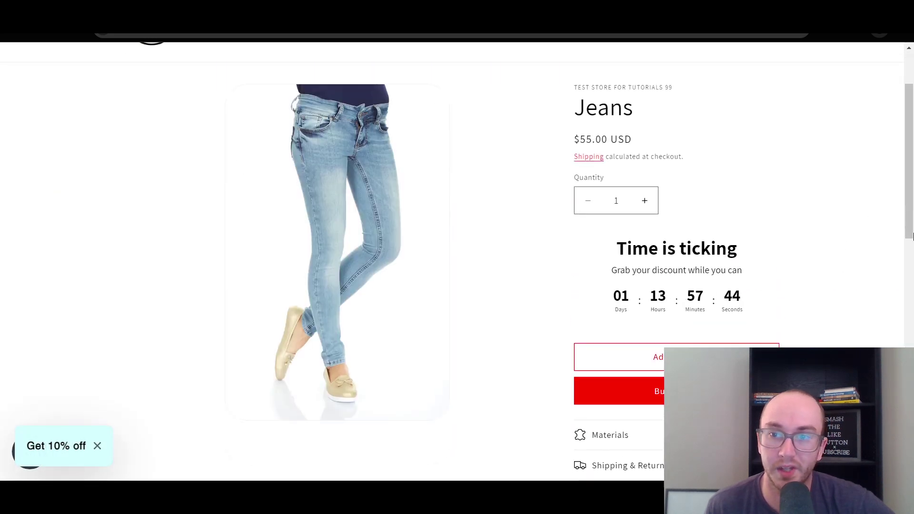
scroll(912, 236, down, 2)
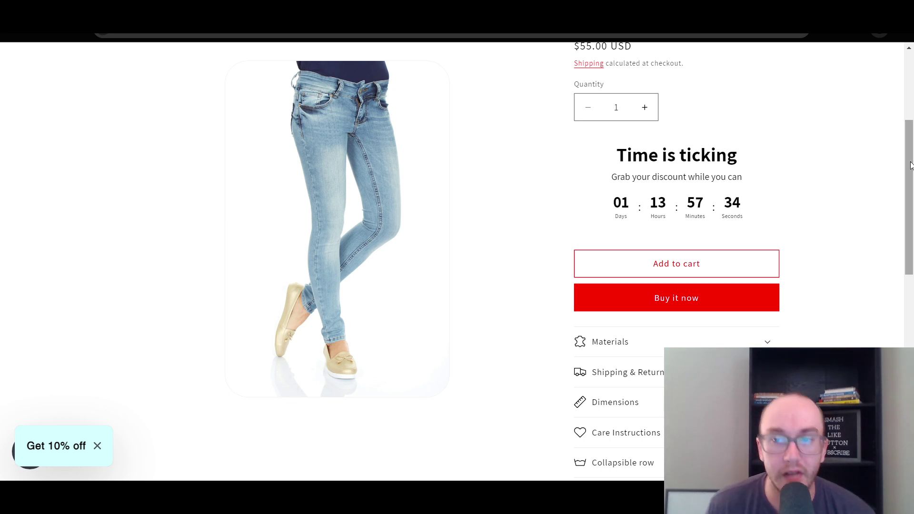
mouse_move(908, 193)
mouse_down()
mouse_move(902, 119)
mouse_move(900, 178)
mouse_up()
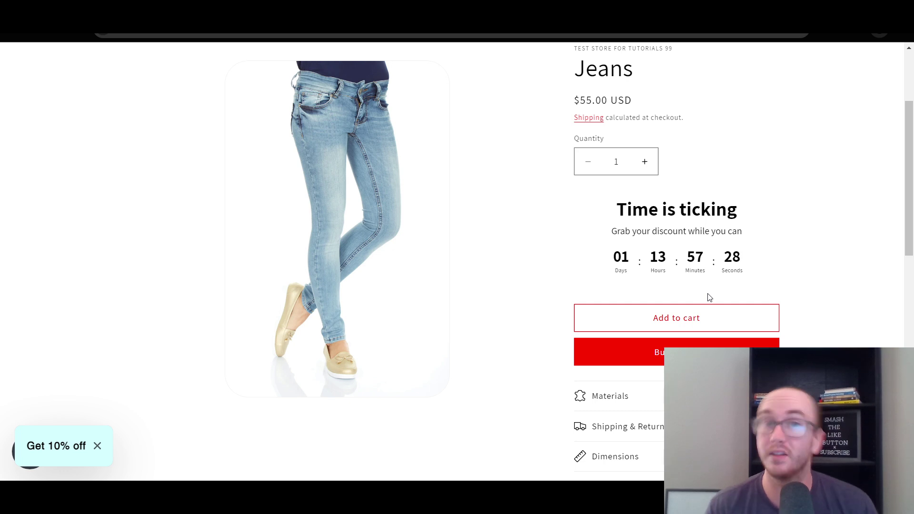
drag(910, 205, 891, 124)
Switch to the GSC Countdown Timer app, close the Small timer editor and create a new Bar widget
click(314, 9)
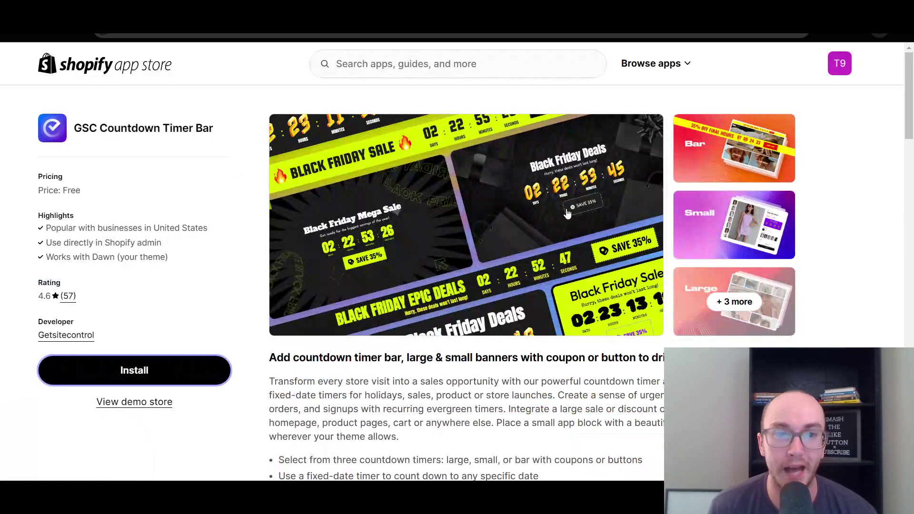
click(428, 8)
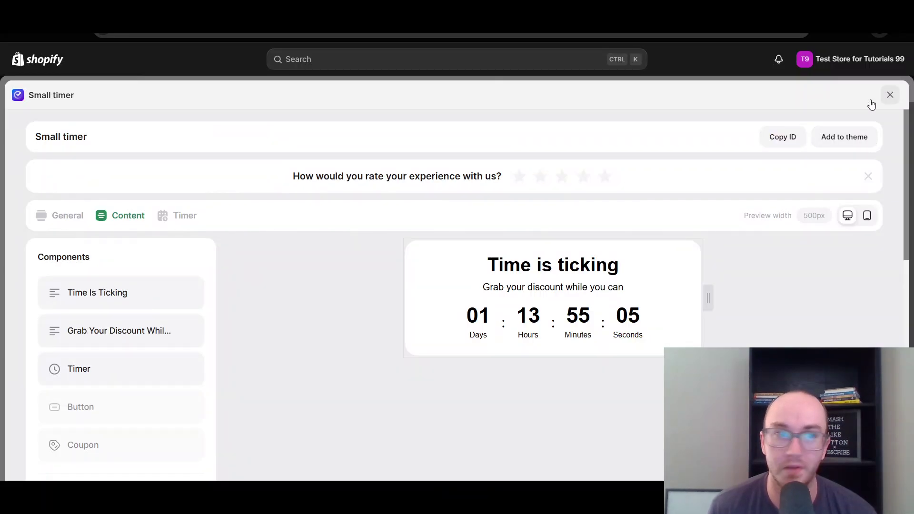
click(890, 95)
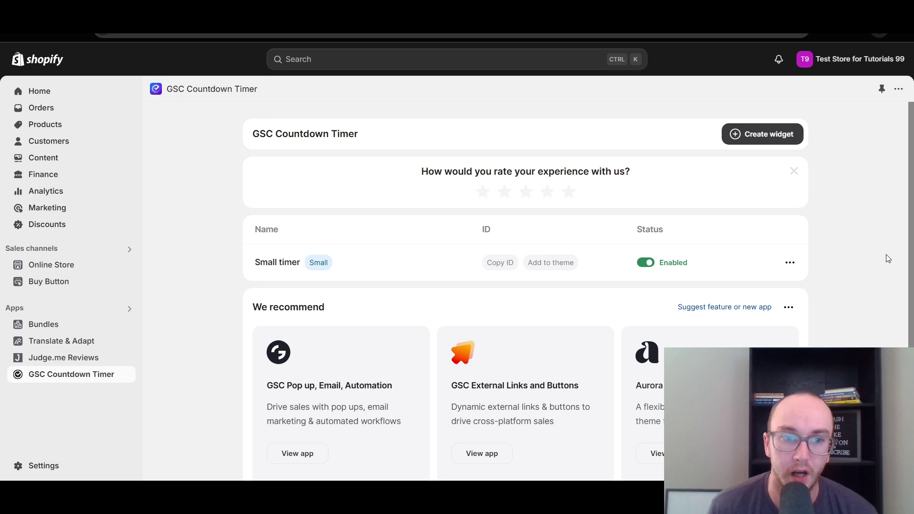
drag(910, 243, 908, 207)
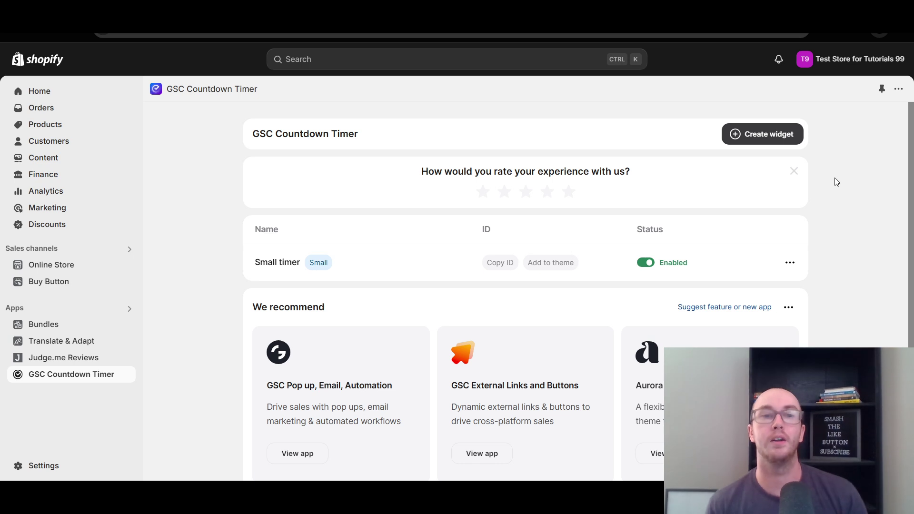
click(751, 133)
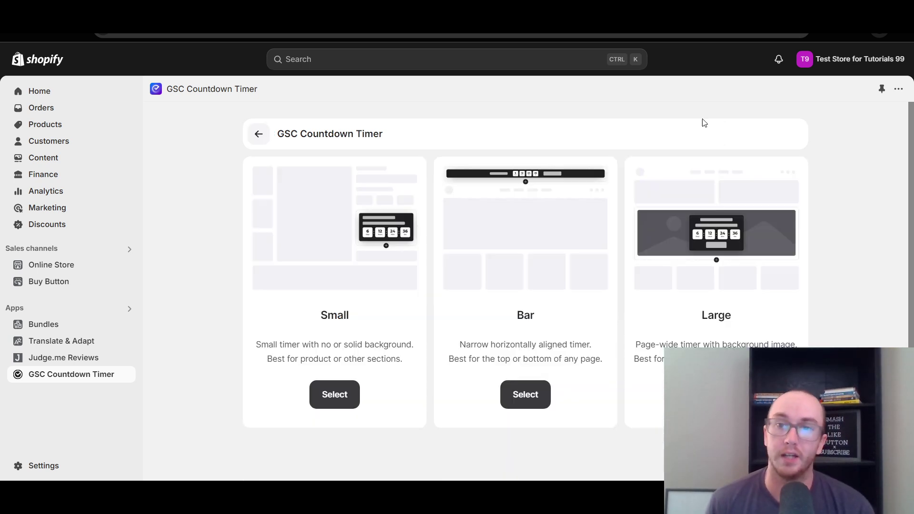
click(525, 394)
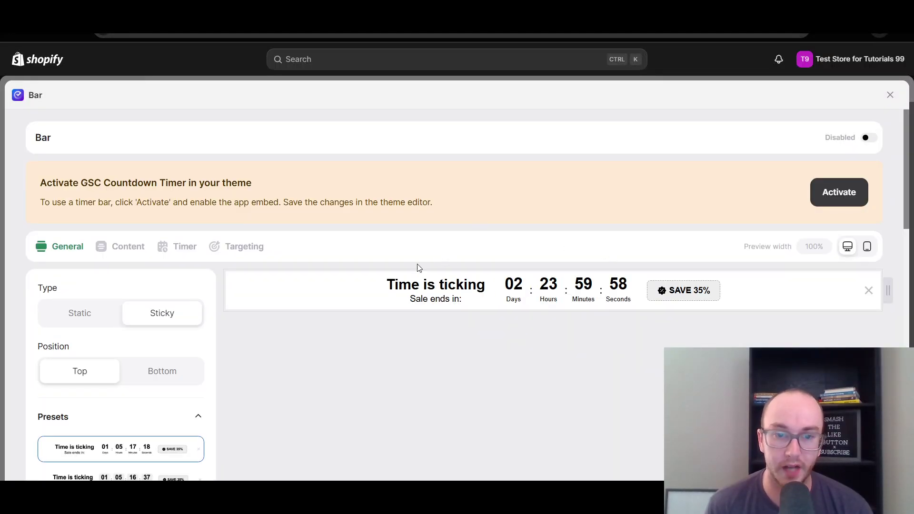
Try the black-and-yellow, red, purple, green and dark chalk-style presets on the timer bar
scroll(305, 376, down, 3)
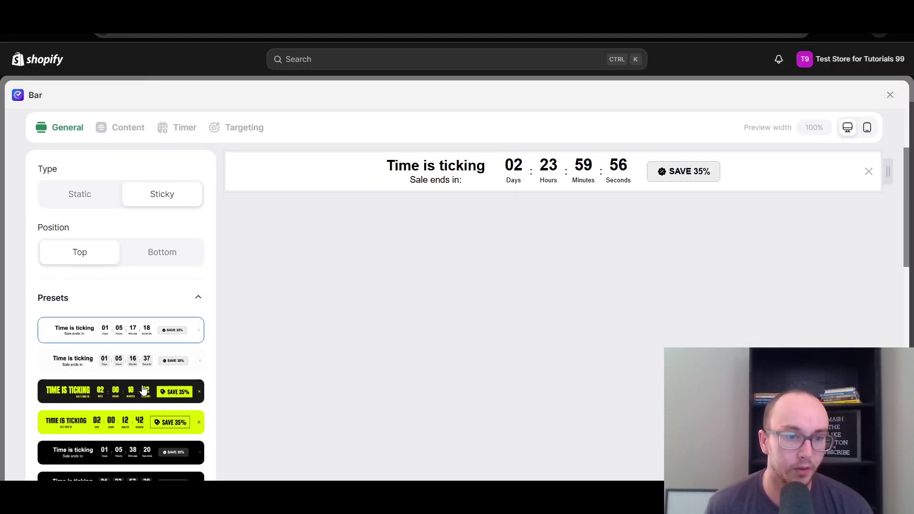
click(139, 395)
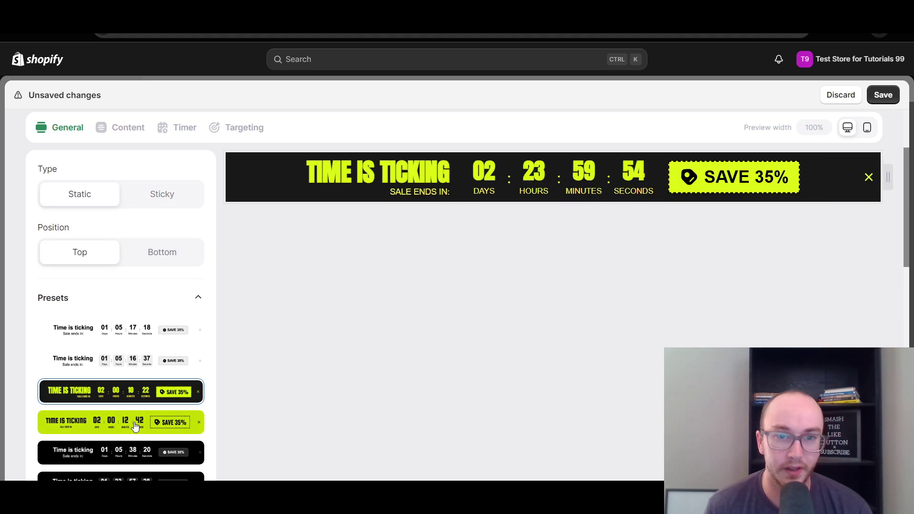
scroll(133, 422, down, 5)
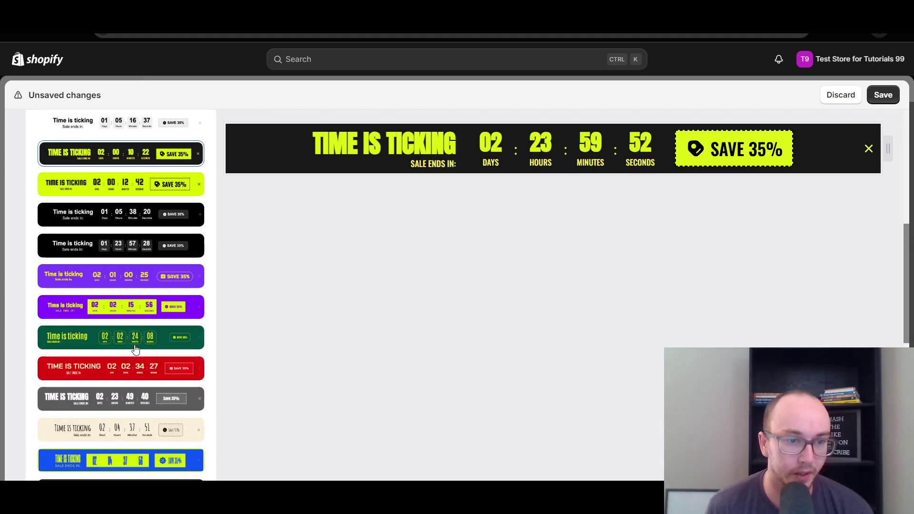
click(136, 374)
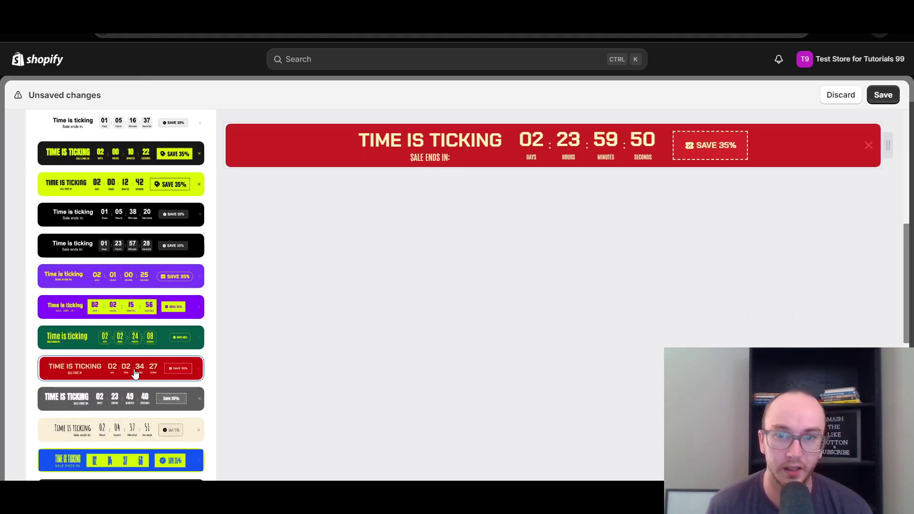
click(116, 283)
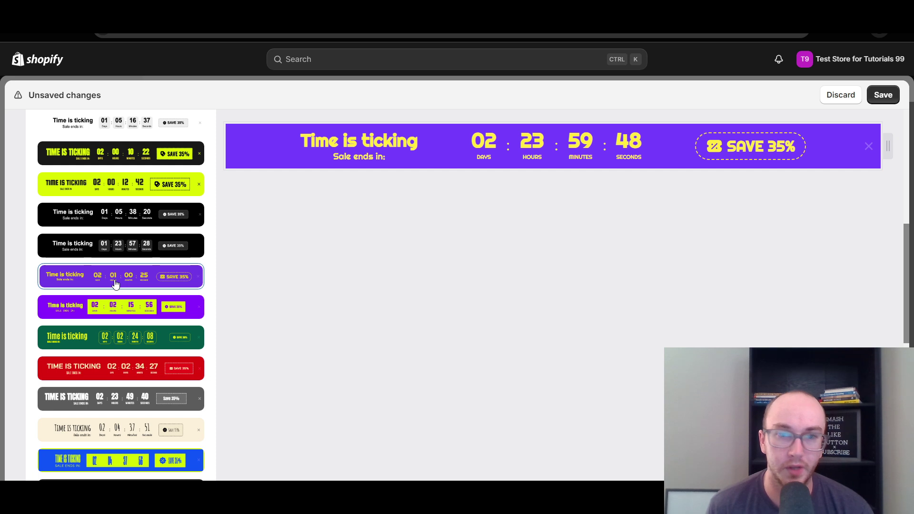
click(122, 343)
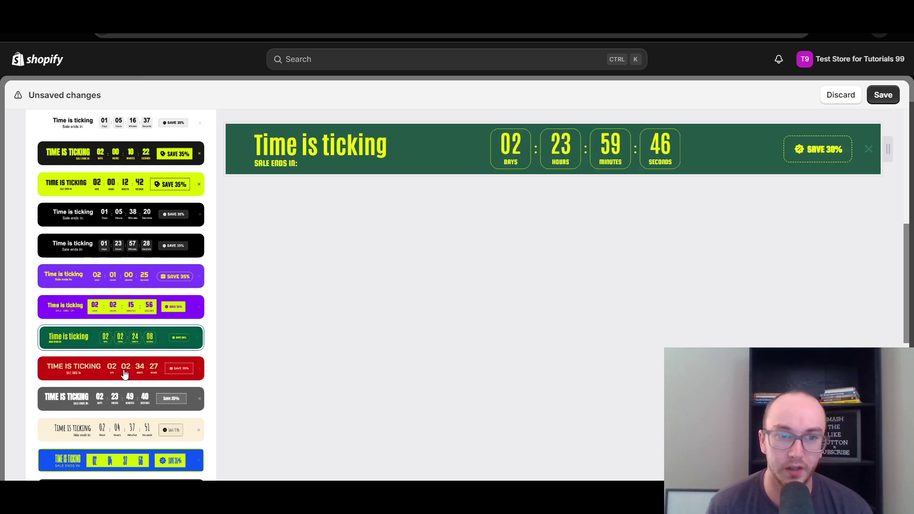
click(125, 374)
scroll(125, 374, down, 3)
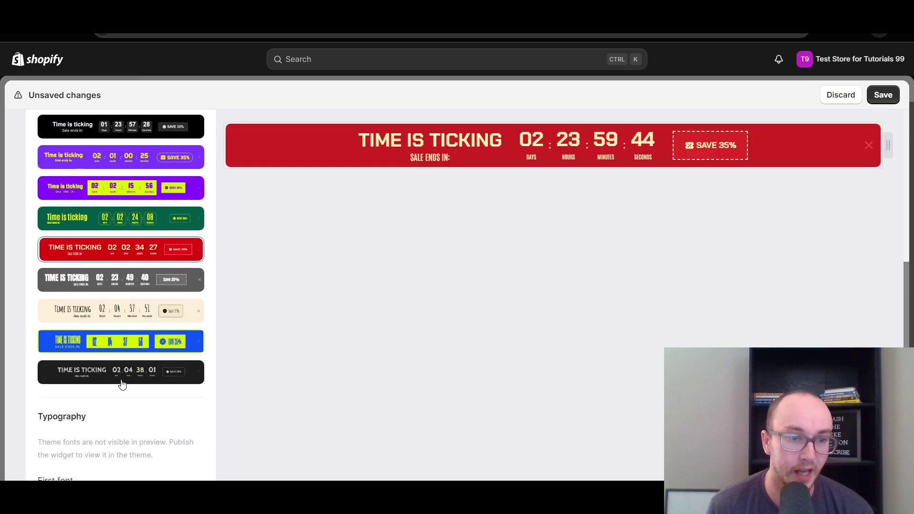
click(122, 384)
scroll(123, 384, up, 1)
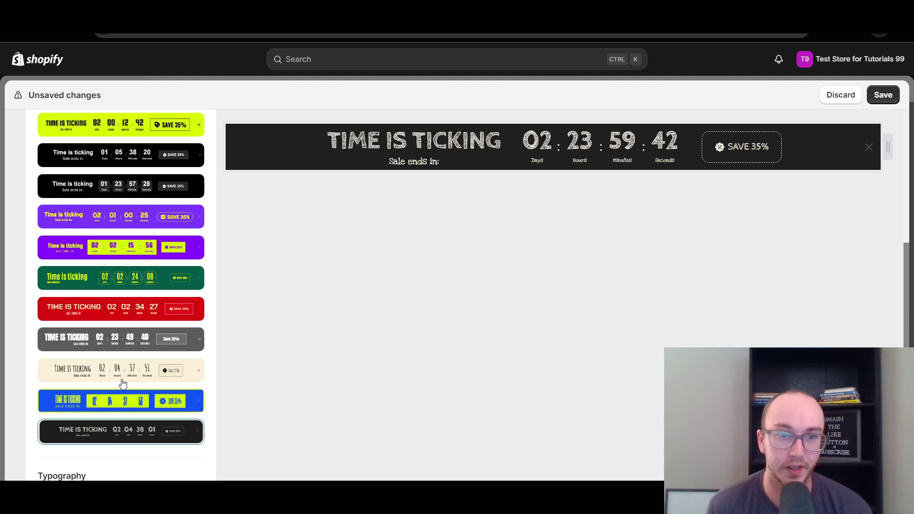
Apply the red preset to the timer bar, with the type set to Sticky and the position set to Top
click(119, 312)
scroll(126, 323, up, 3)
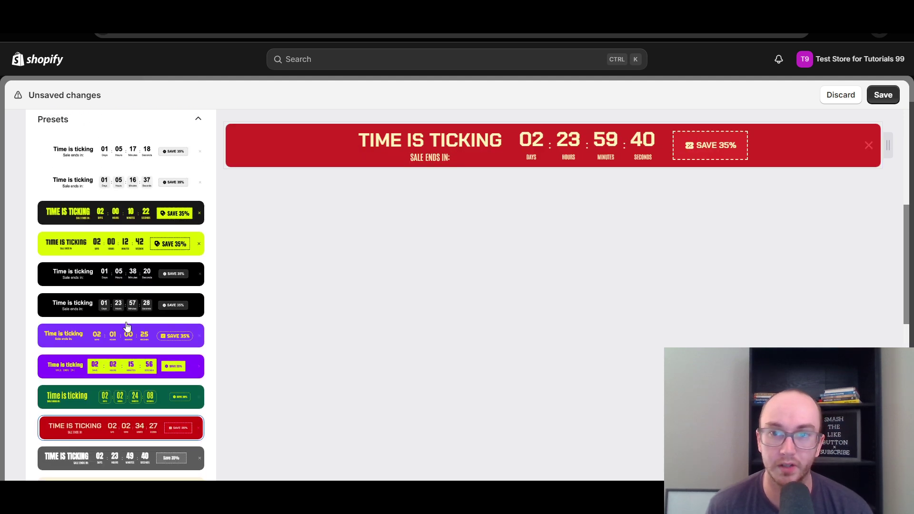
scroll(127, 326, up, 7)
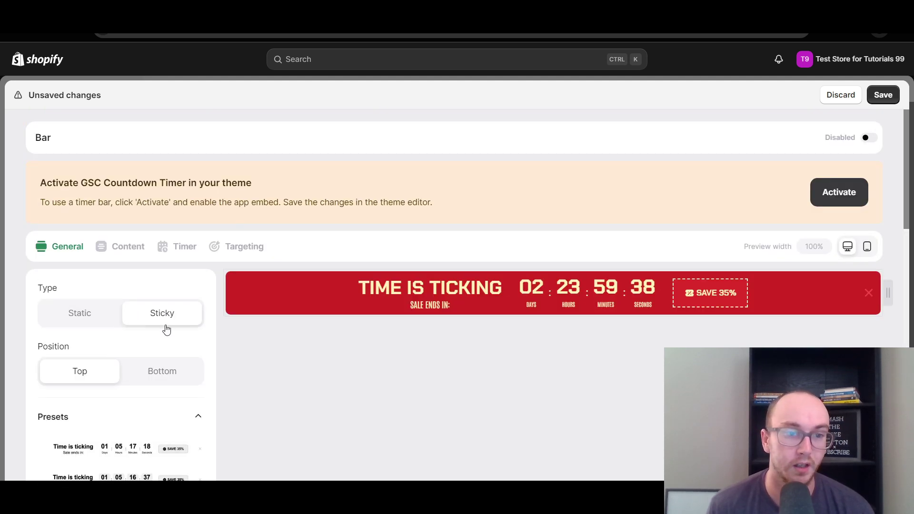
scroll(162, 311, down, 1)
click(80, 263)
click(174, 268)
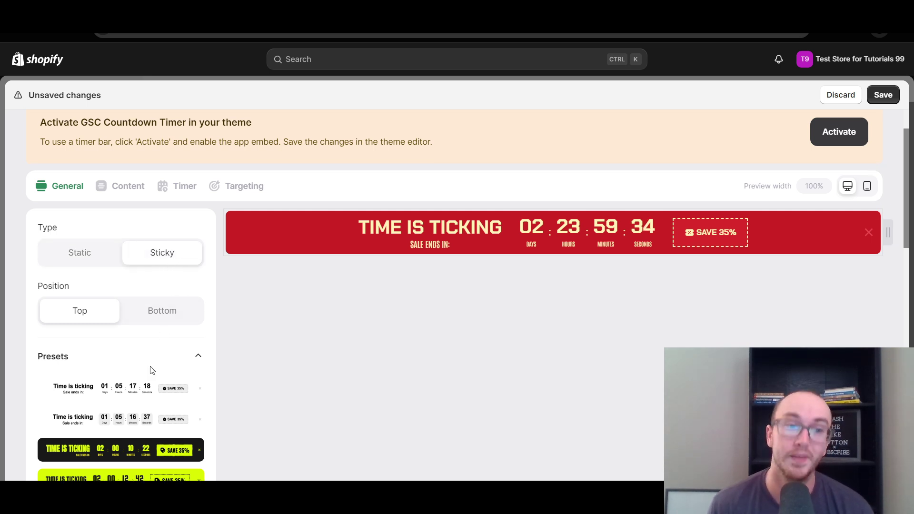
scroll(149, 367, down, 1)
click(149, 255)
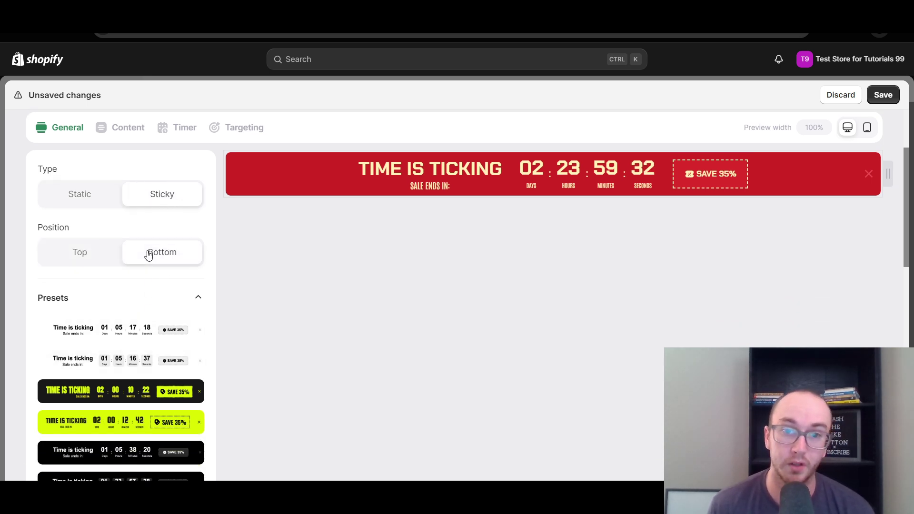
click(112, 261)
scroll(151, 324, up, 2)
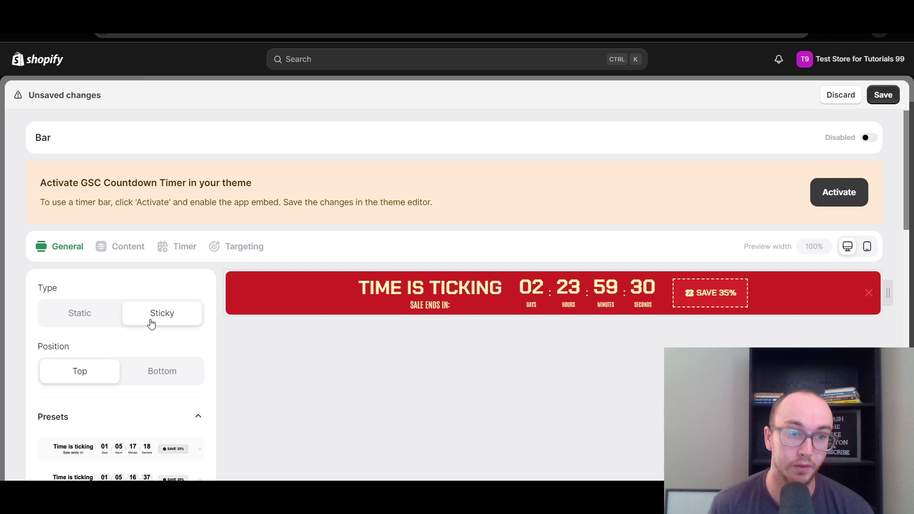
Examine the timer bar's content components and layout options
click(133, 253)
scroll(138, 281, down, 2)
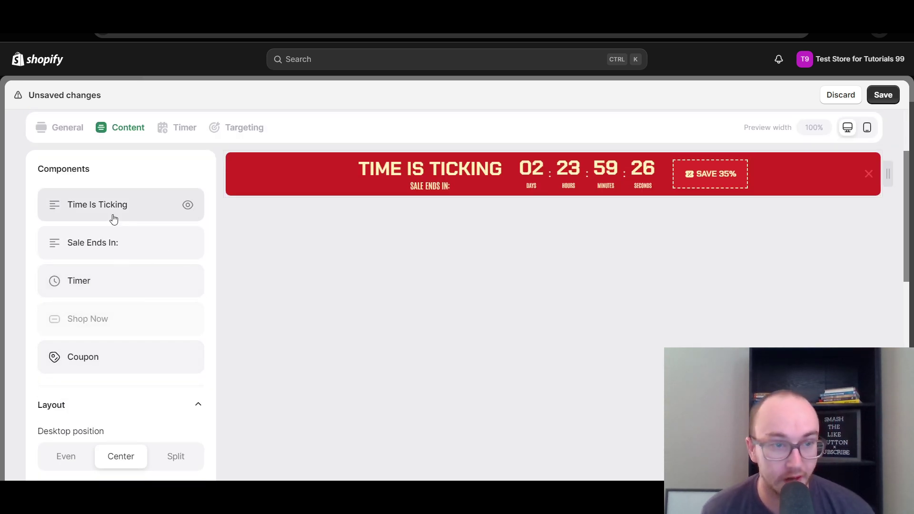
scroll(157, 267, up, 2)
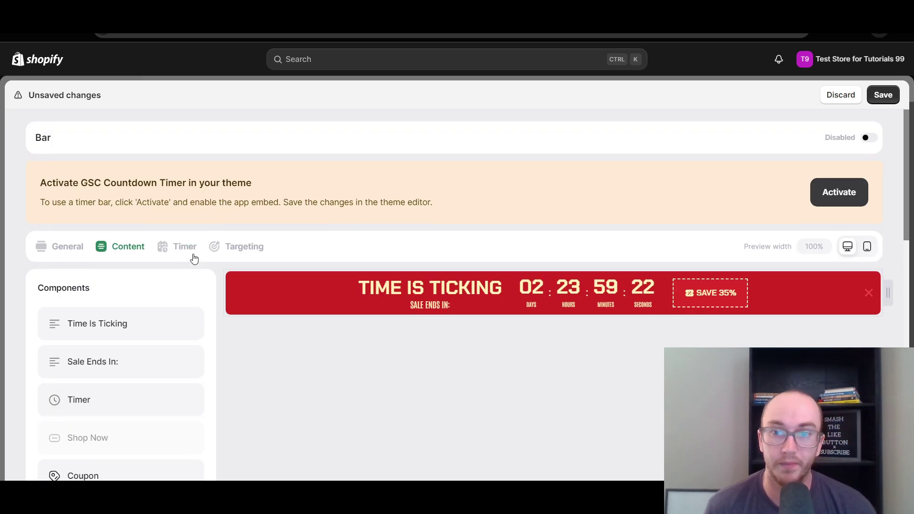
scroll(143, 281, down, 2)
scroll(133, 283, up, 1)
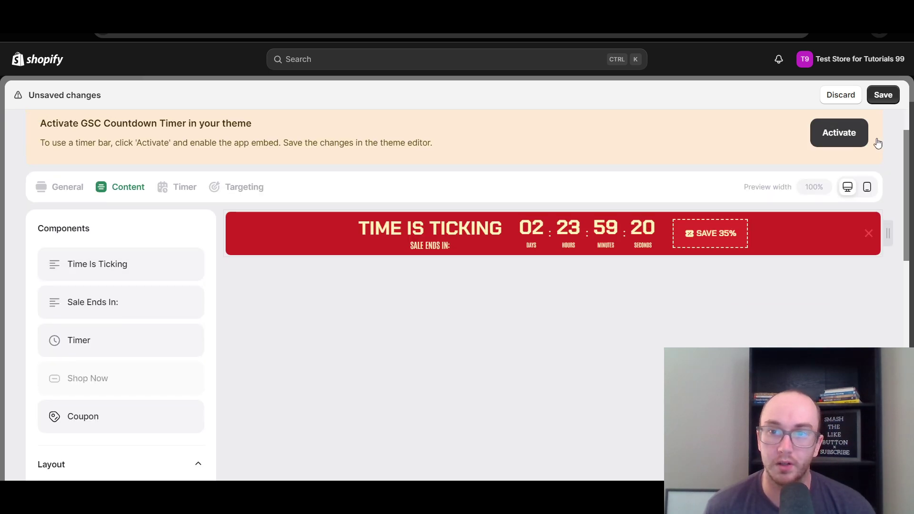
Activate the Timer Bar app embed in the Dawn theme and save the theme
click(850, 140)
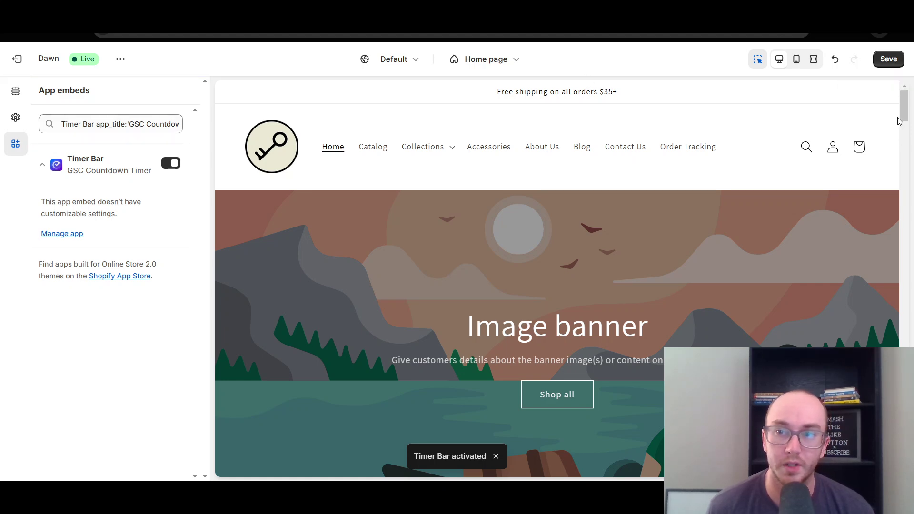
drag(902, 118, 909, 63)
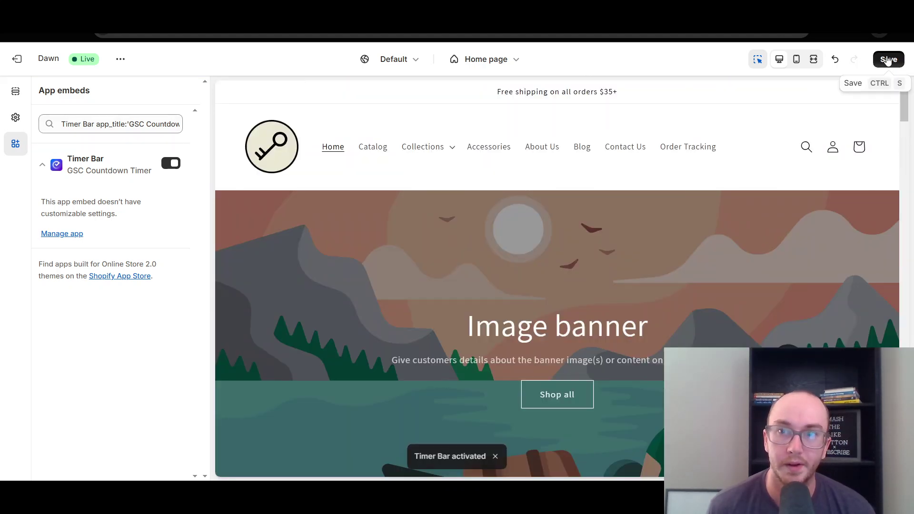
click(887, 59)
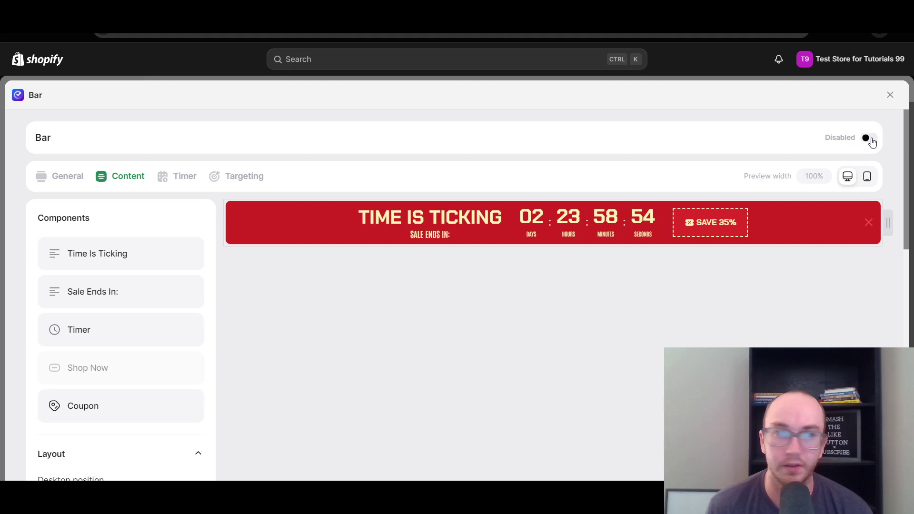
Enable the Bar widget in the timer app and reload the theme editor to display it
click(868, 138)
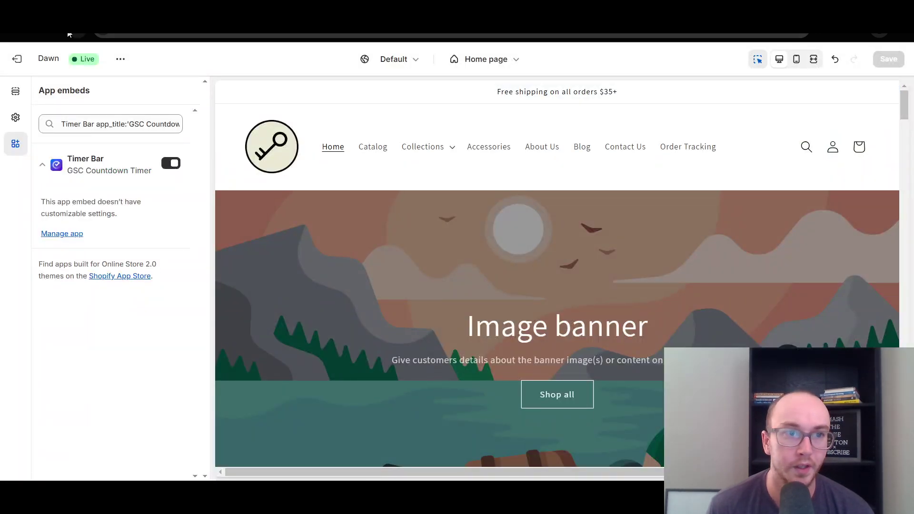
key(ctrl+r)
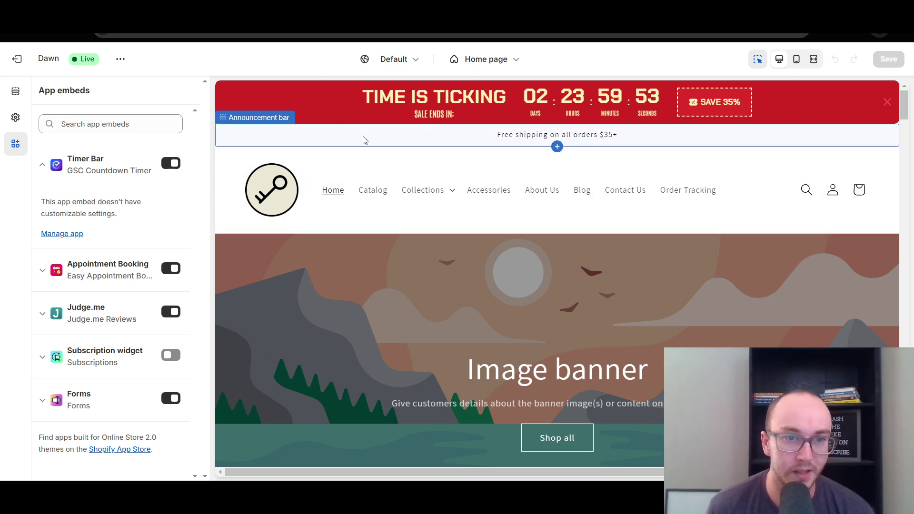
Hide the Announcement bar section in the home page header, comparing the page with it shown and hidden
click(342, 142)
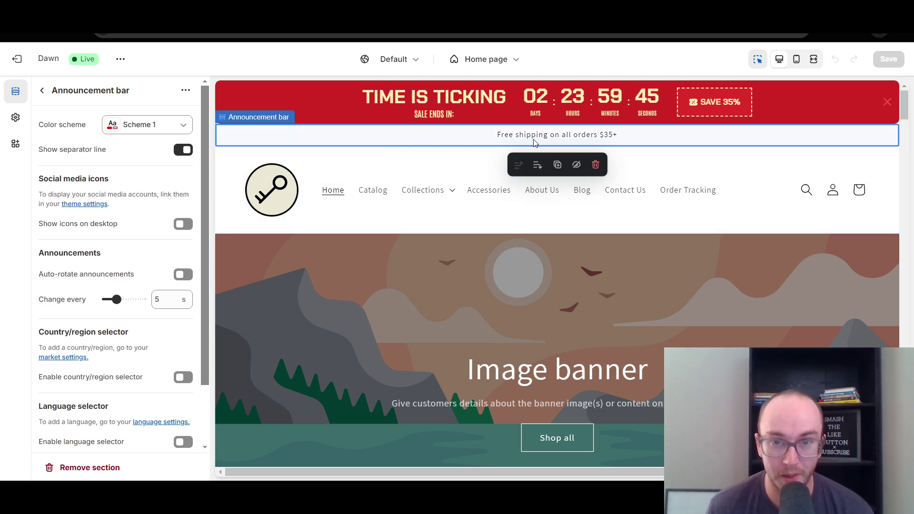
click(44, 91)
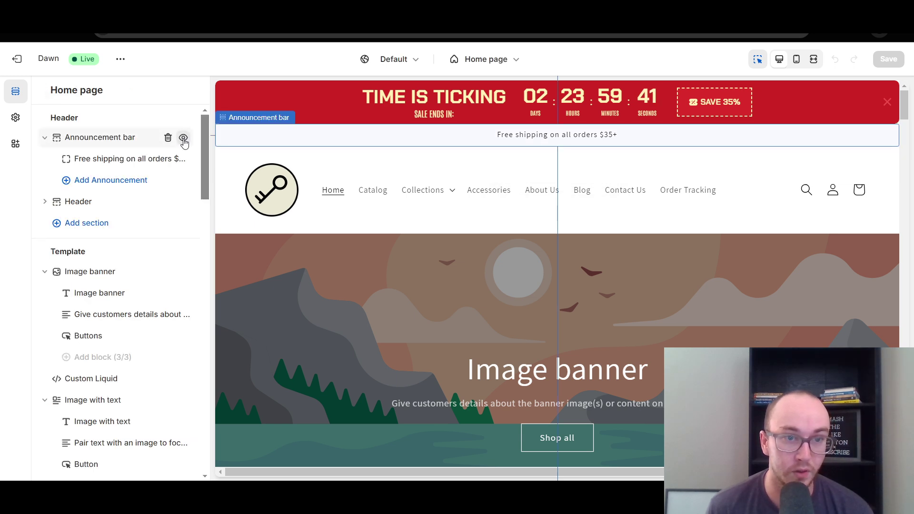
click(183, 138)
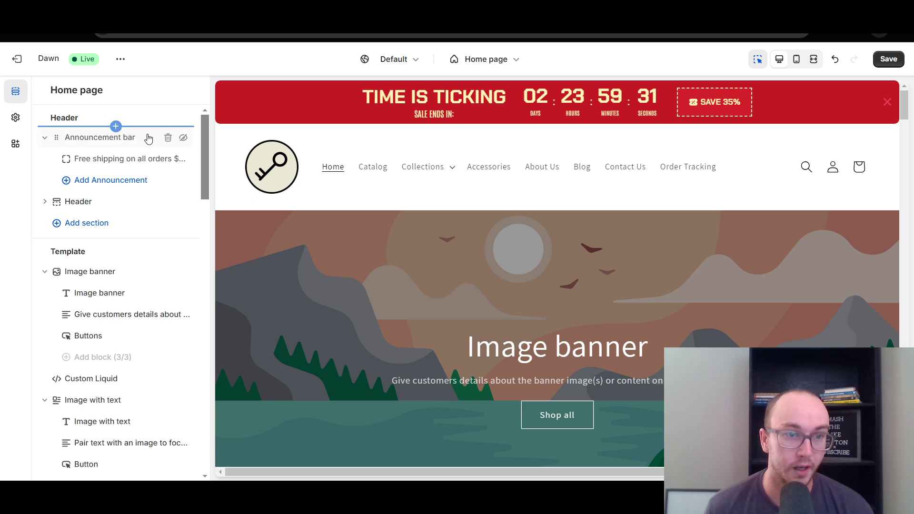
click(184, 139)
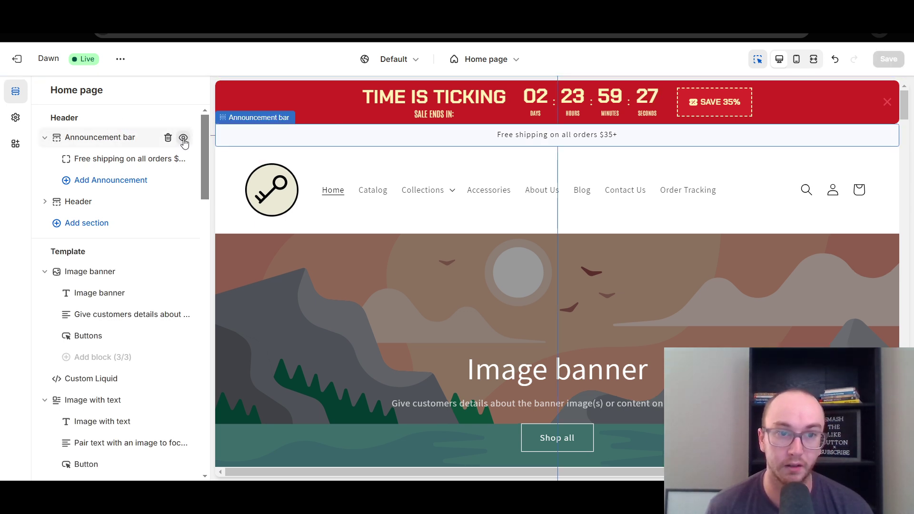
click(183, 138)
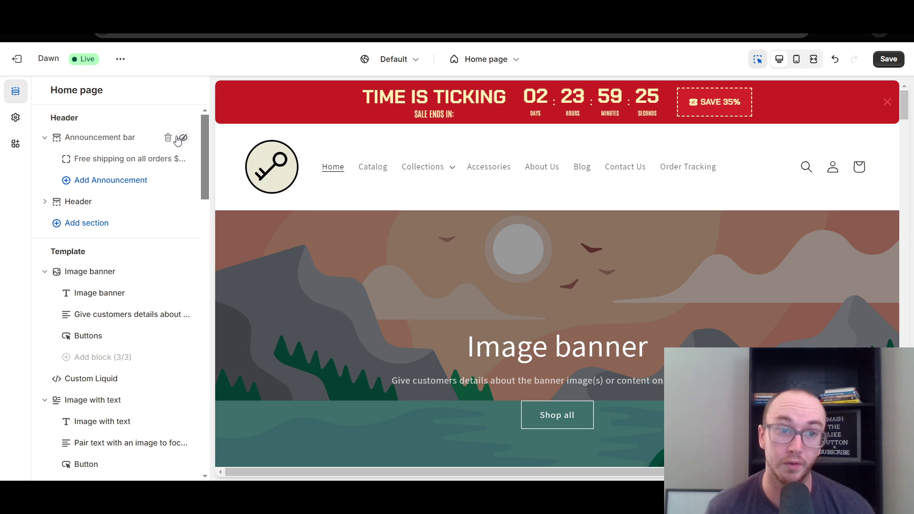
Restore the Announcement bar for comparison, hide it again in the home page header, and save the theme
key(ctrl+z)
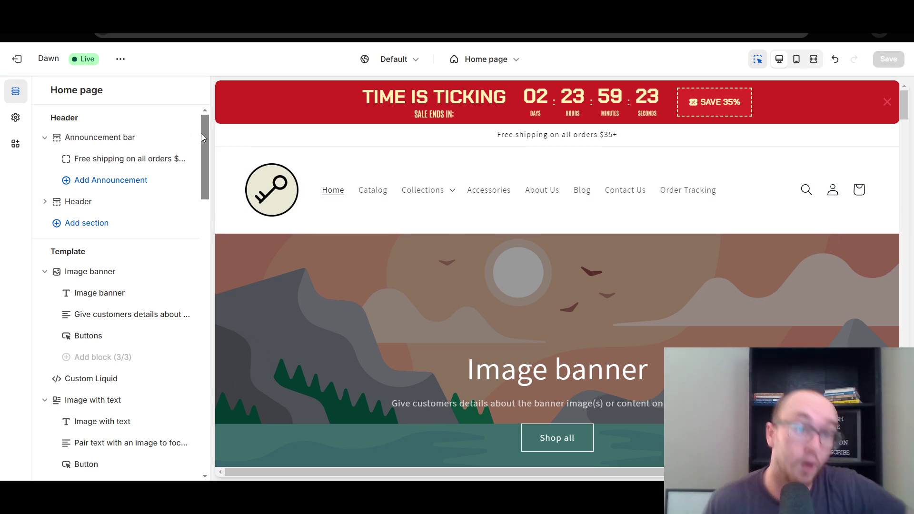
mouse_move(181, 138)
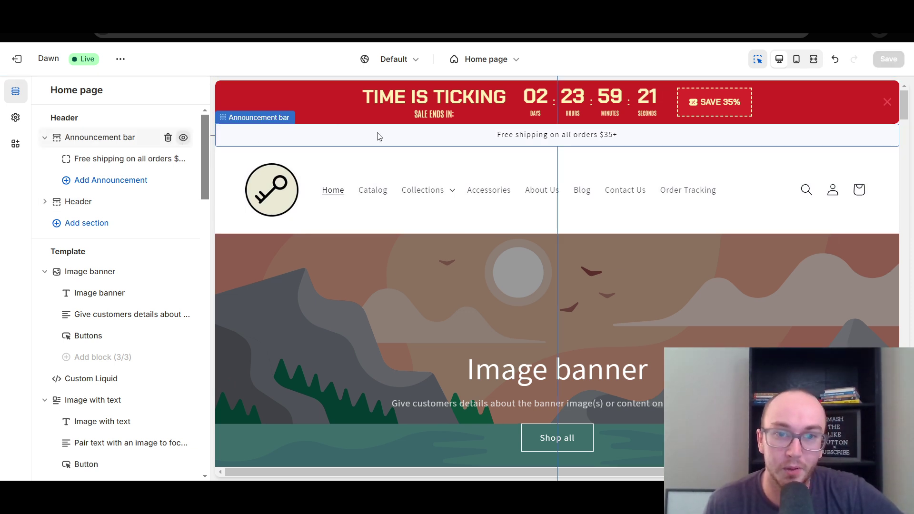
click(183, 137)
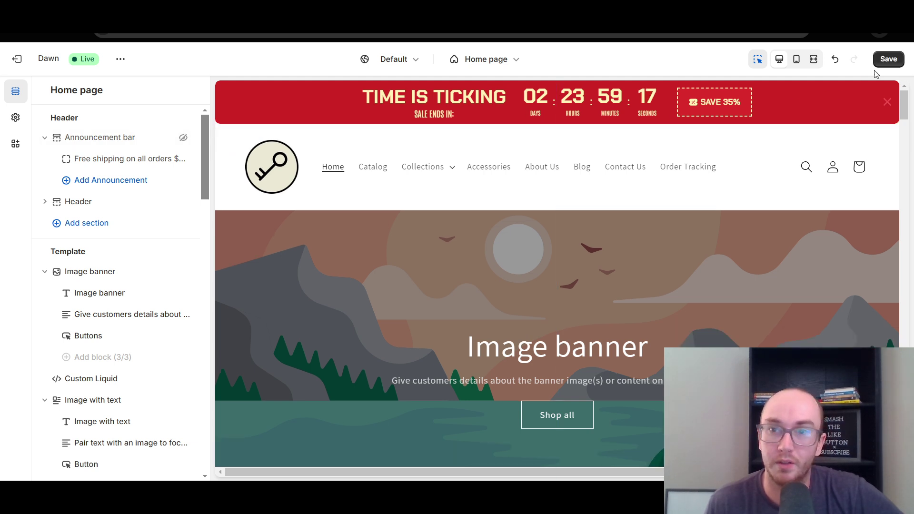
click(888, 59)
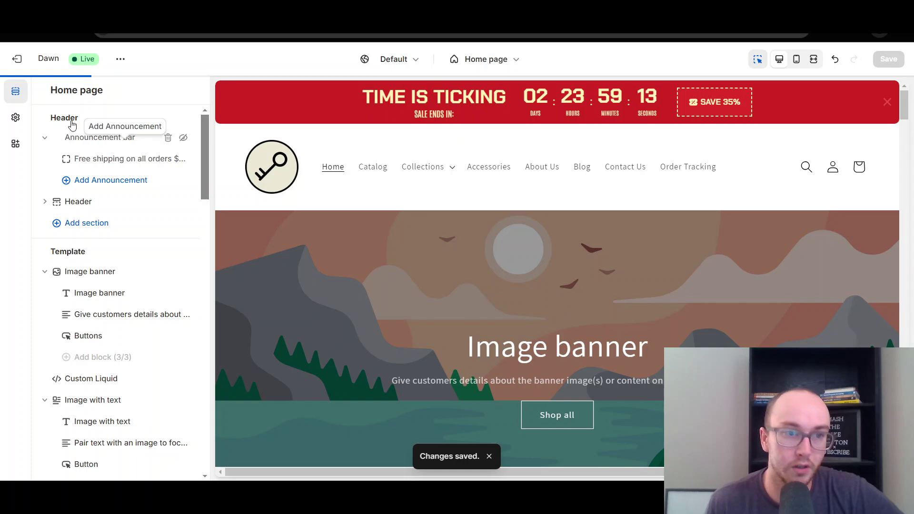
click(15, 117)
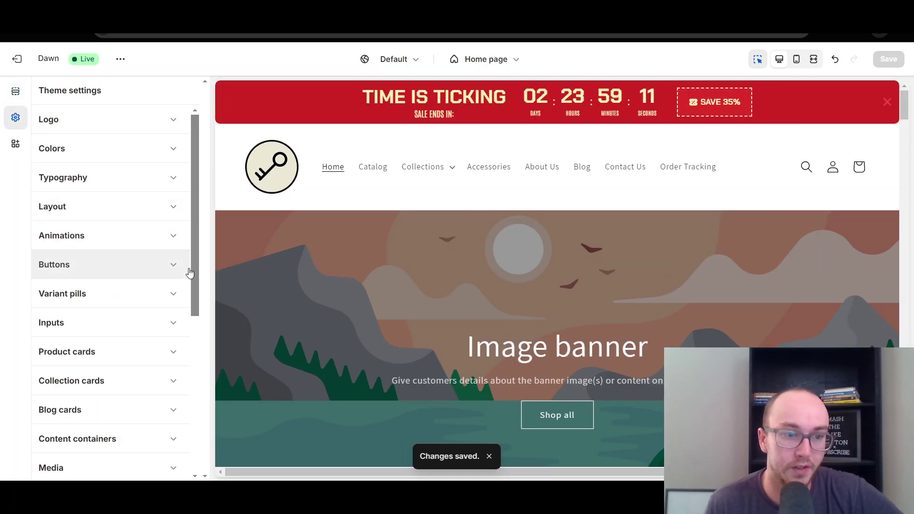
scroll(189, 272, down, 5)
scroll(157, 298, up, 5)
click(16, 144)
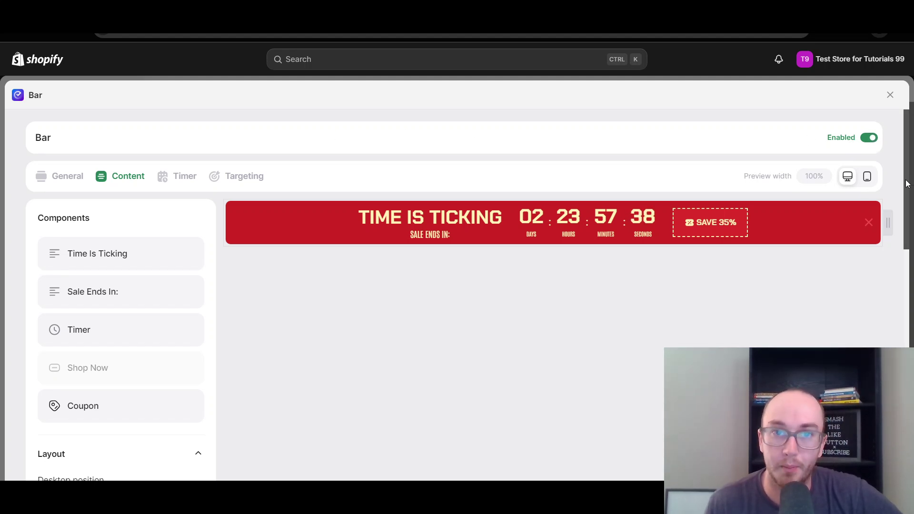
Close the Bar widget's editor in the timer app and open the live storefront's home page
drag(907, 184, 900, 127)
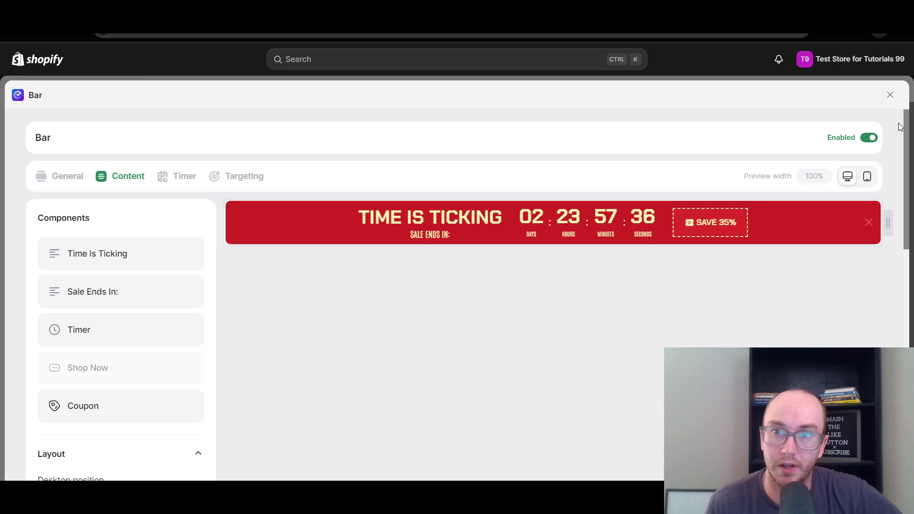
click(890, 95)
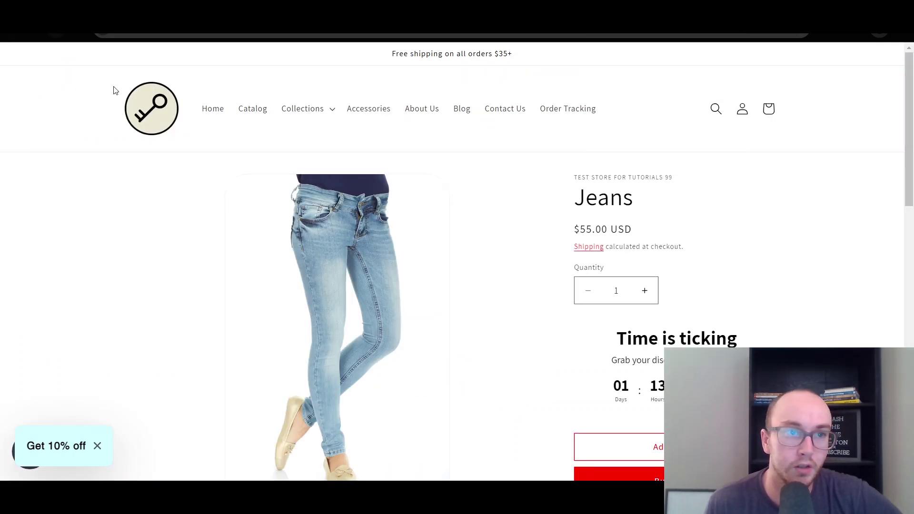
click(138, 110)
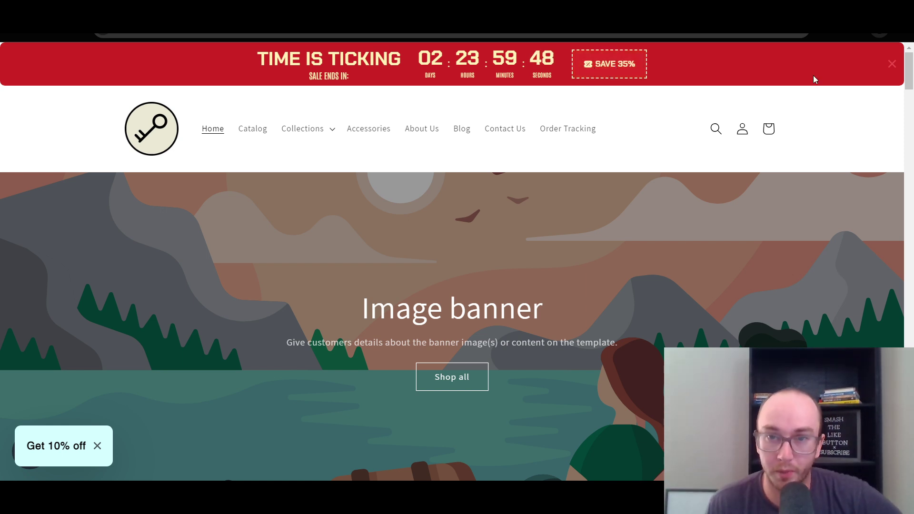
Examine how the sticky timer bar behaves at the top of the live home page along the page's full length
drag(909, 71, 840, 105)
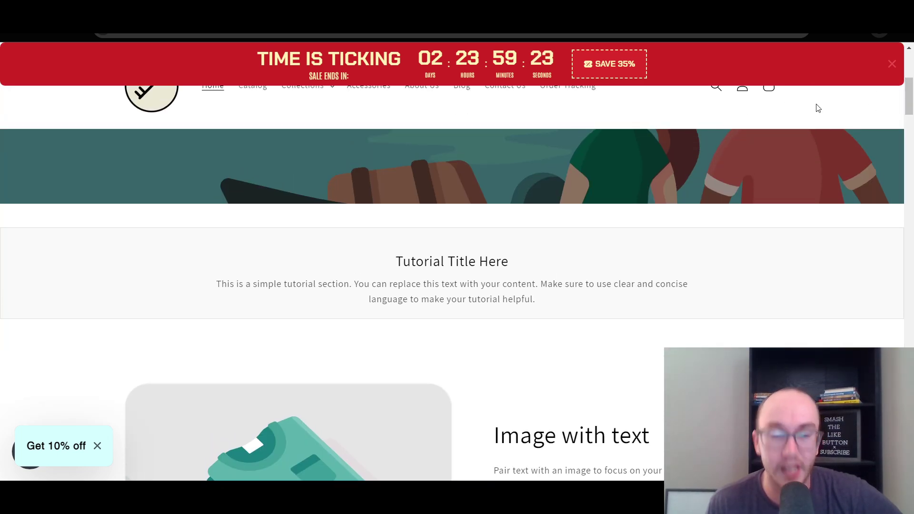
scroll(793, 217, down, 6)
scroll(785, 200, up, 10)
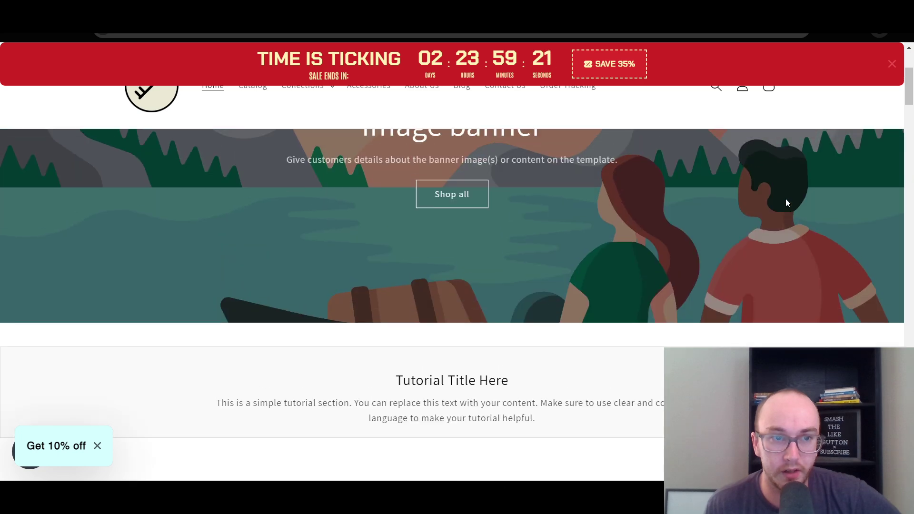
scroll(786, 202, down, 10)
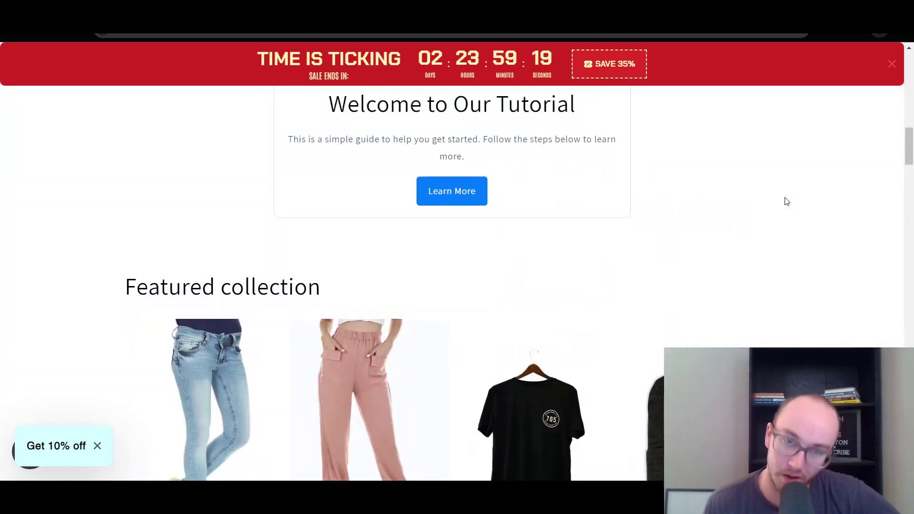
scroll(786, 200, up, 5)
scroll(785, 200, up, 9)
scroll(559, 183, down, 3)
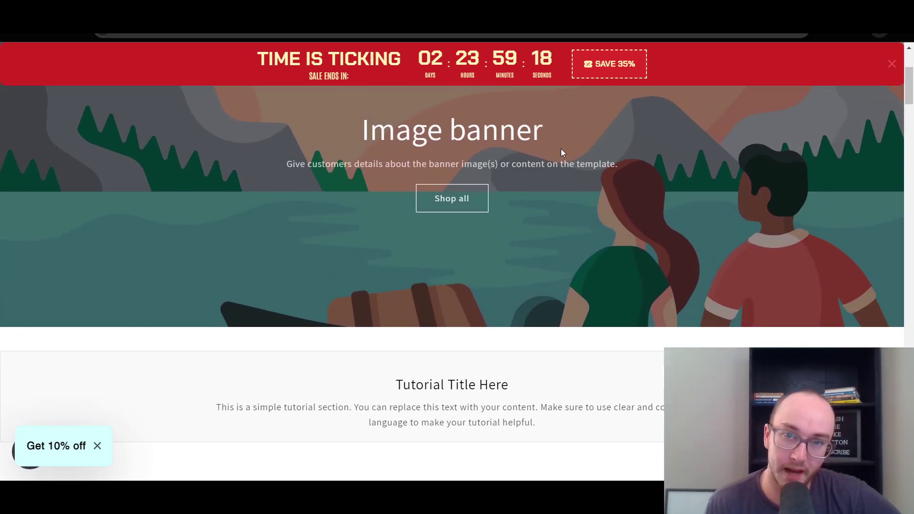
scroll(547, 177, down, 8)
scroll(547, 176, up, 13)
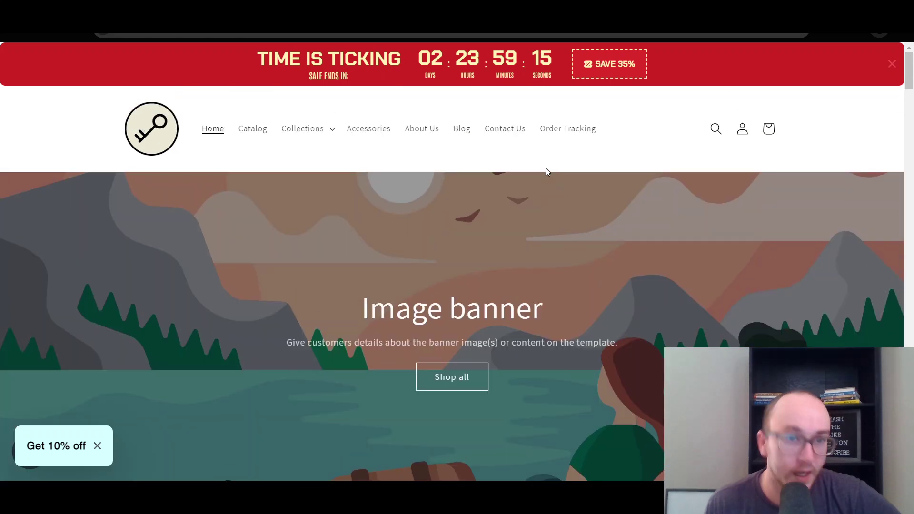
scroll(612, 220, down, 10)
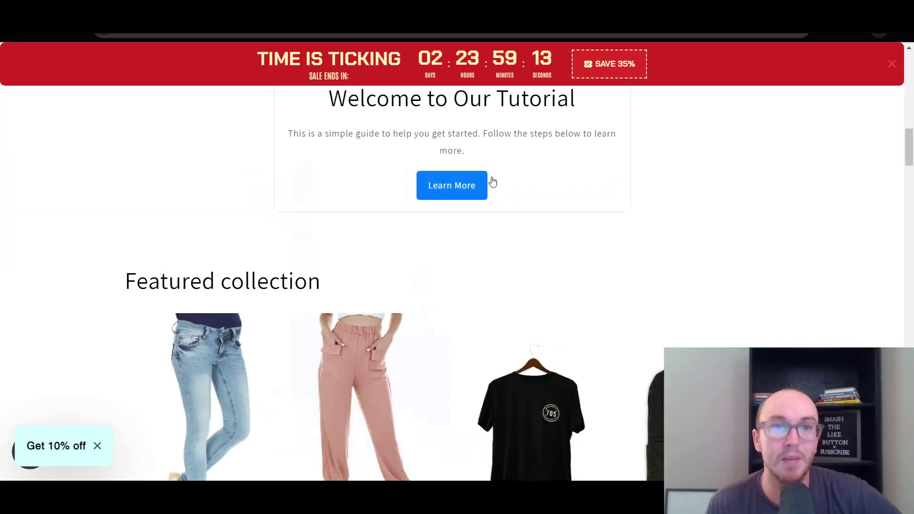
scroll(491, 184, up, 4)
scroll(486, 289, up, 10)
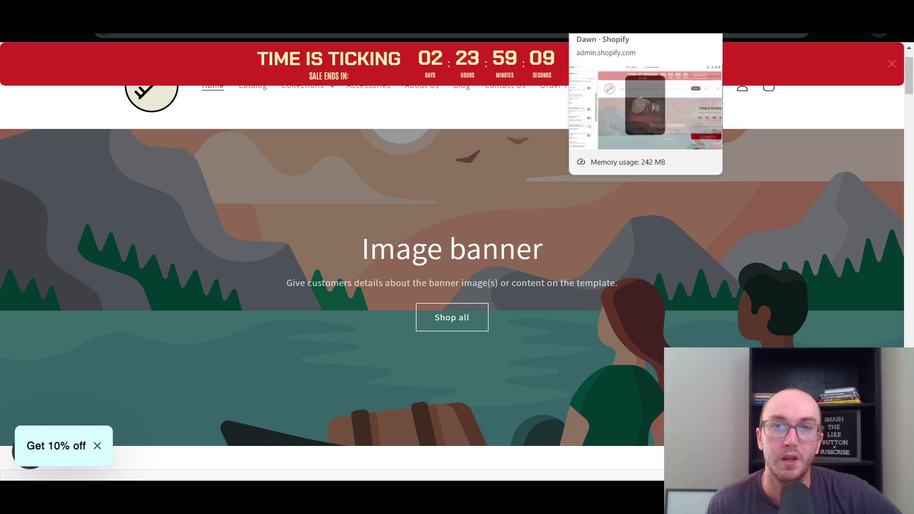
Open the Bar widget in GSC Countdown Timer and set its sticky position to Bottom
click(611, 11)
click(447, 11)
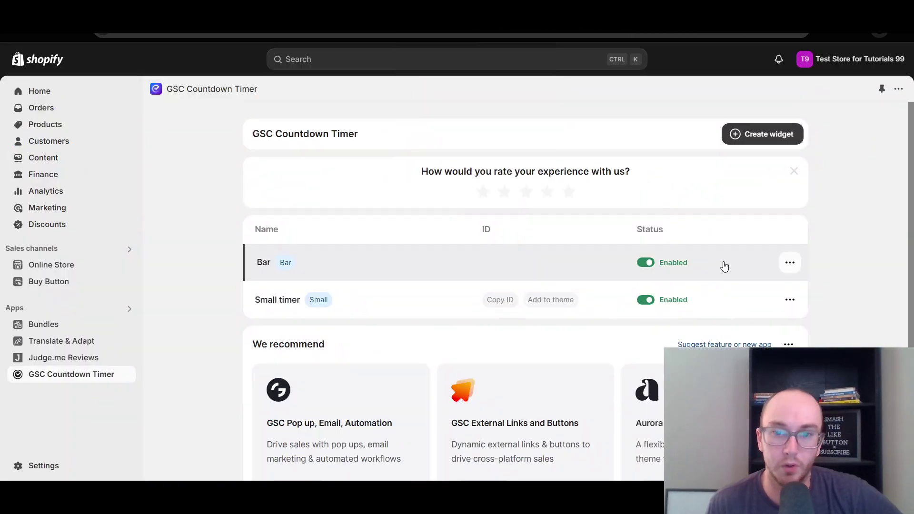
click(528, 265)
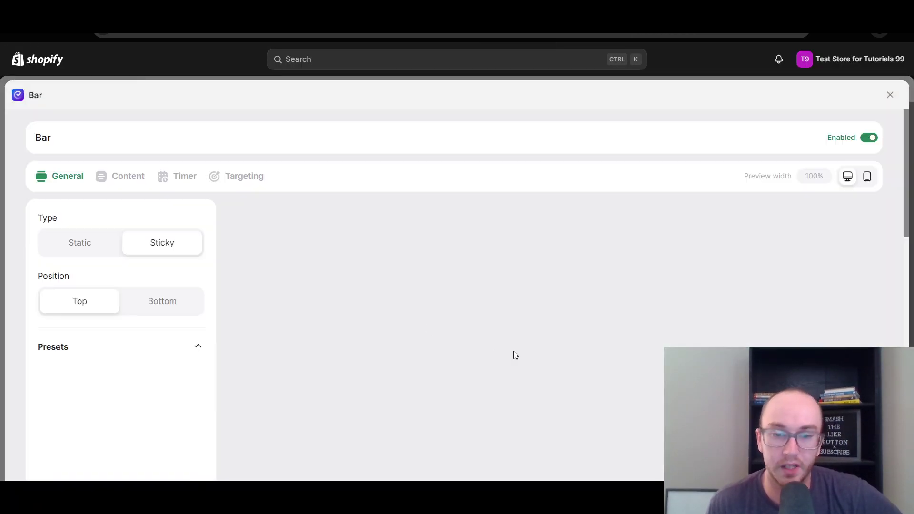
click(149, 303)
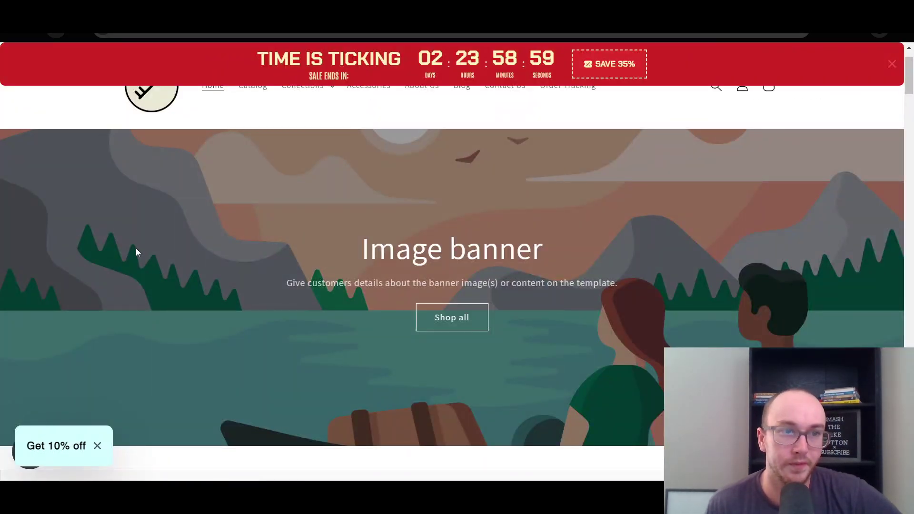
Examine the bottom timer bar throughout the live home page, dismissing the Get 10% off popup that overlaps it
scroll(596, 273, down, 1)
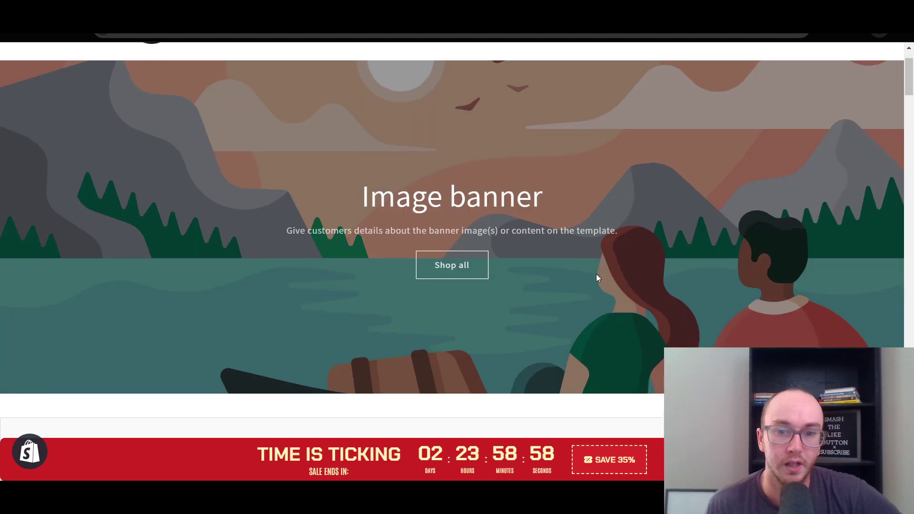
scroll(596, 276, down, 4)
scroll(483, 189, up, 5)
scroll(440, 132, down, 10)
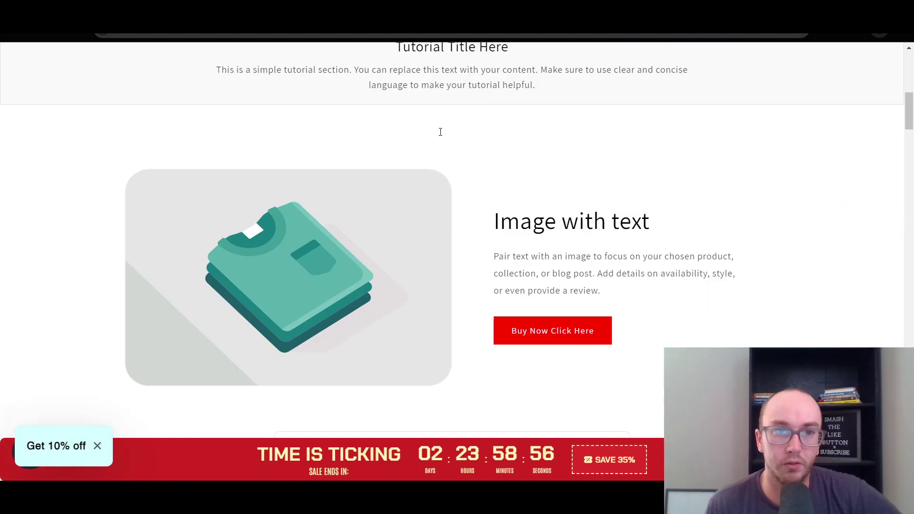
scroll(445, 123, down, 7)
scroll(910, 116, up, 7)
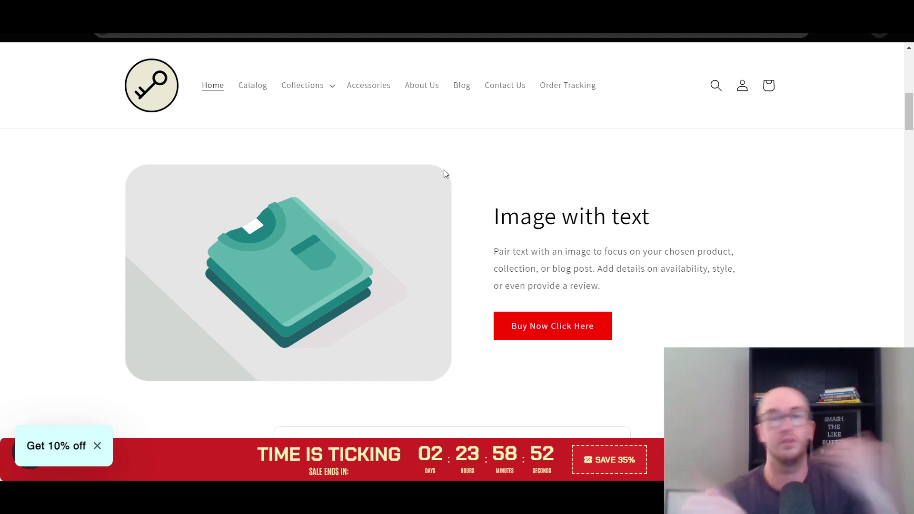
scroll(501, 210, up, 5)
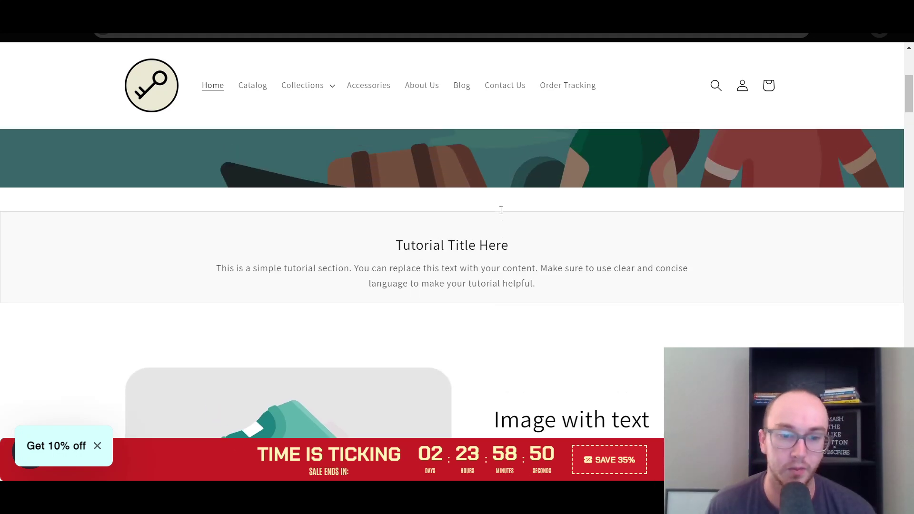
scroll(498, 281, down, 15)
scroll(502, 259, up, 5)
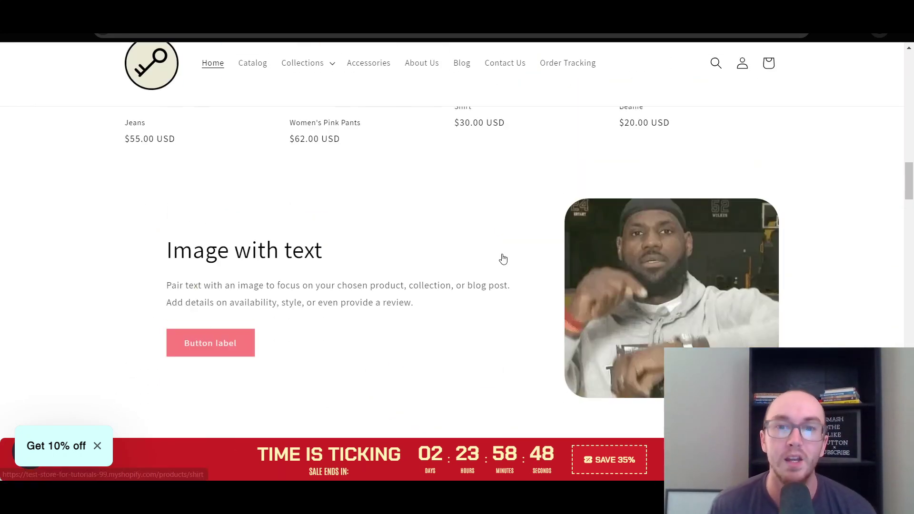
drag(904, 143, 906, 95)
click(97, 446)
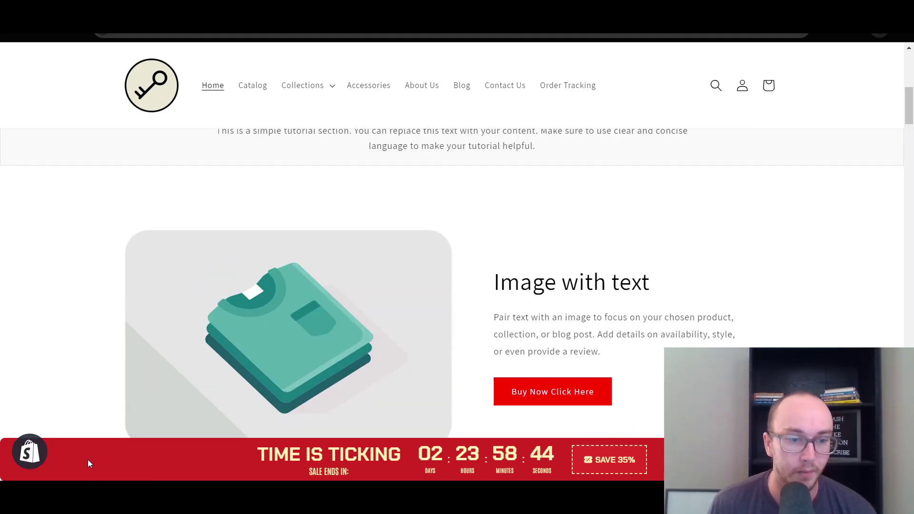
drag(910, 112, 883, 72)
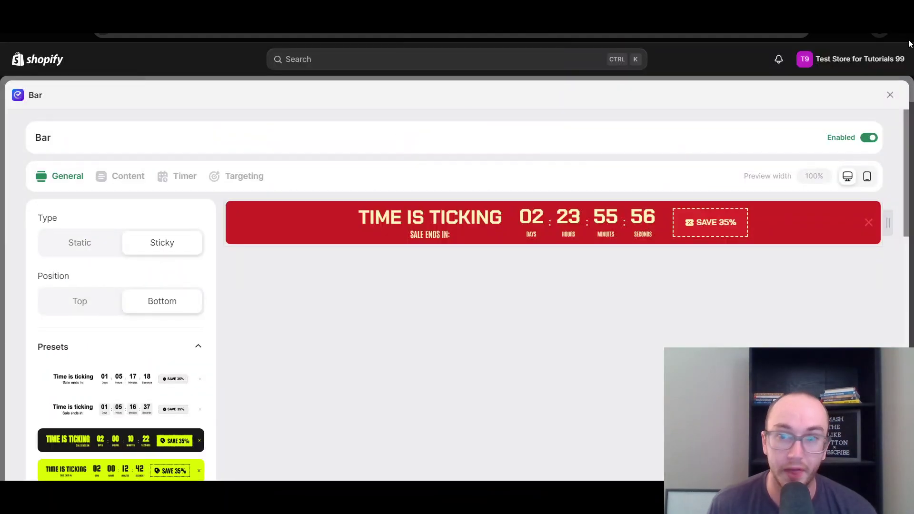
Close the Bar widget's editor and create a new widget of the Large type
click(890, 95)
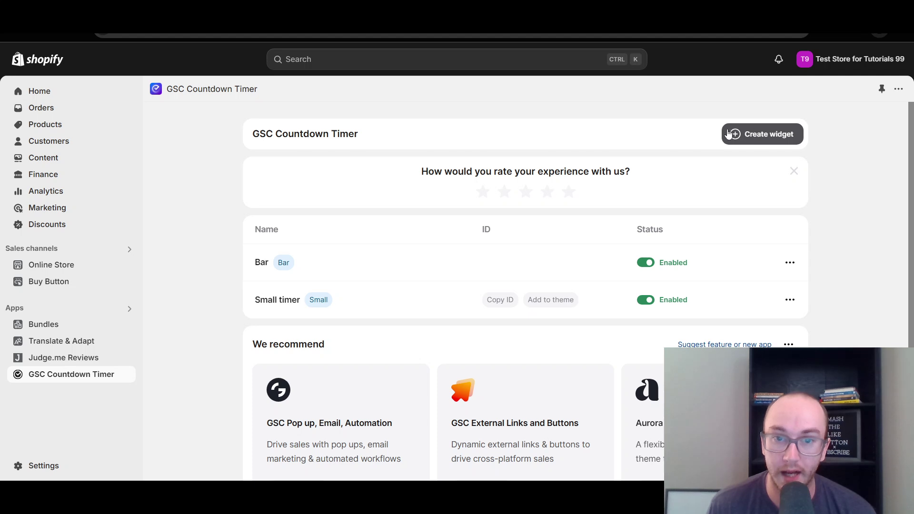
click(745, 135)
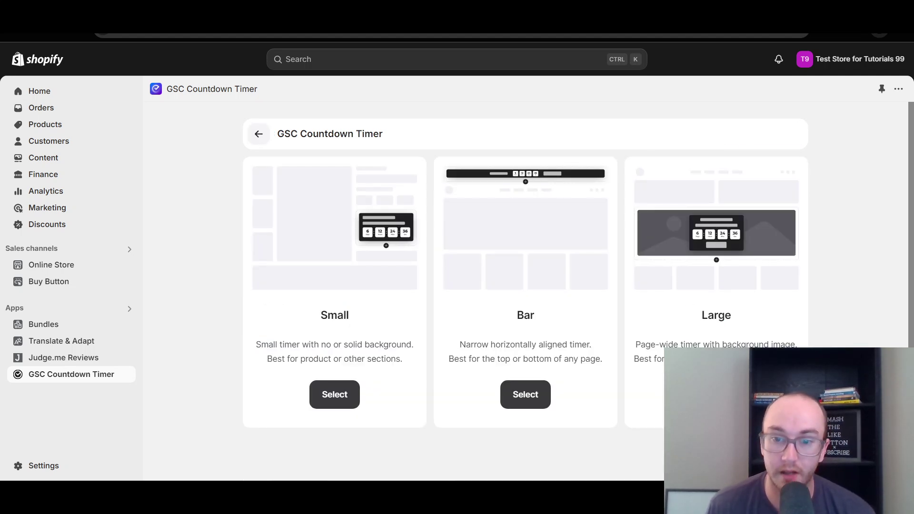
click(716, 394)
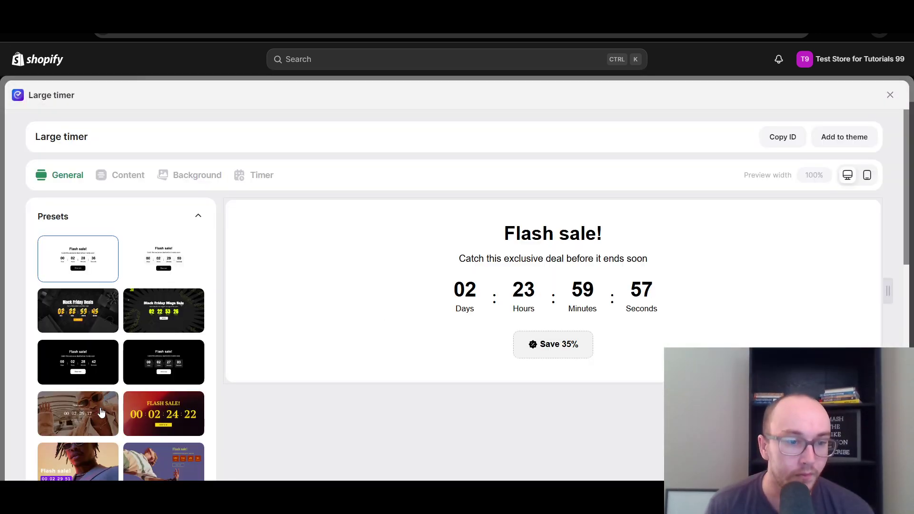
Try the purple, orange portrait and green Flash sale presets on the large timer
scroll(100, 412, down, 1)
scroll(154, 401, down, 1)
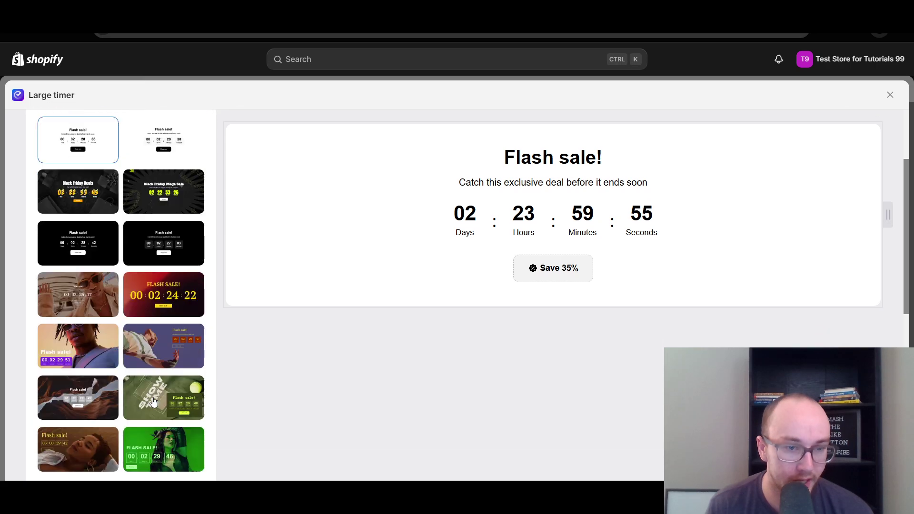
click(149, 353)
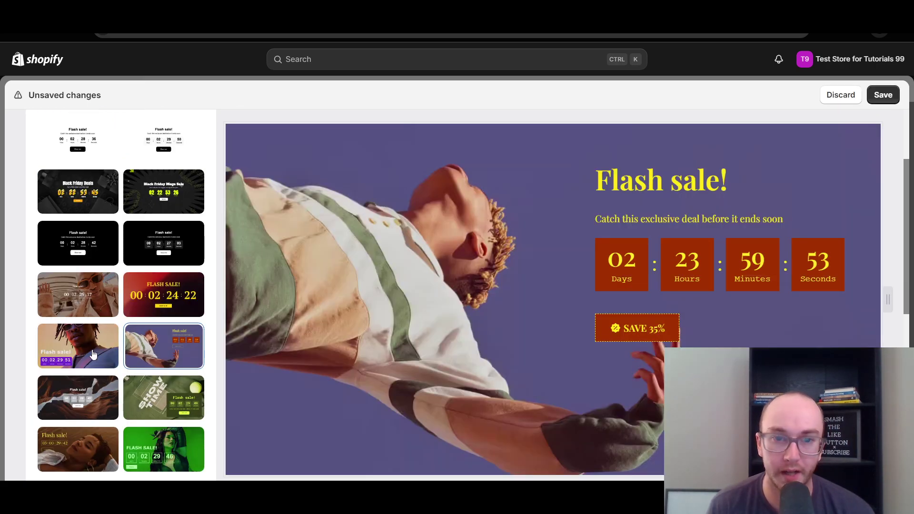
click(93, 354)
scroll(133, 427, down, 2)
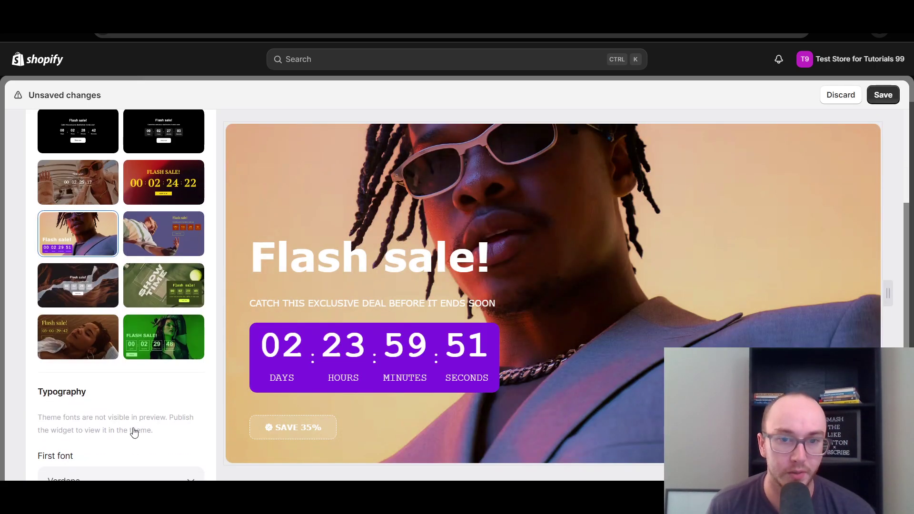
click(157, 333)
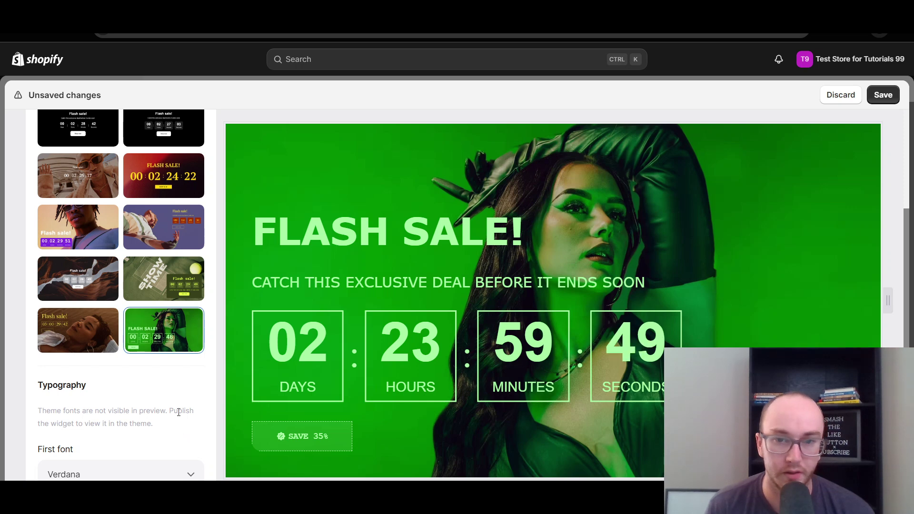
scroll(173, 381, up, 5)
Apply the Black Friday Mega Sale preset to the large timer and view its preview
click(157, 323)
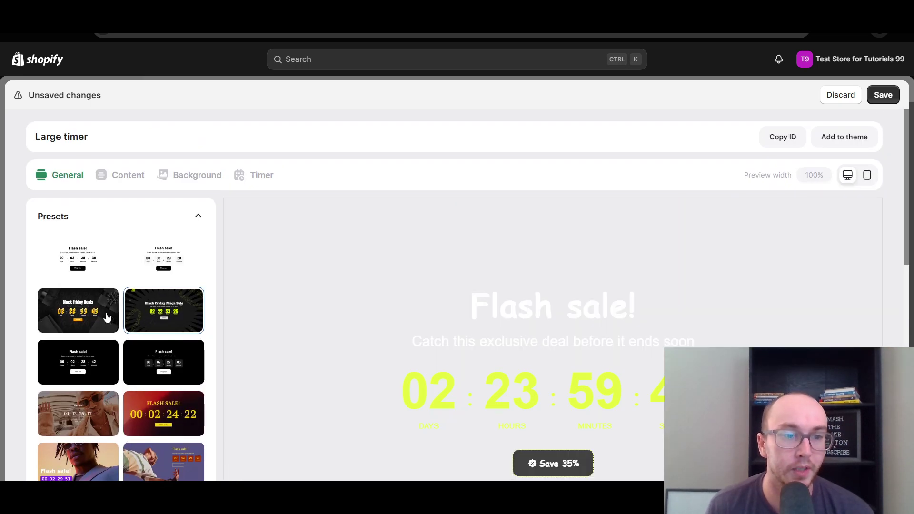
scroll(366, 348, down, 2)
scroll(366, 349, up, 1)
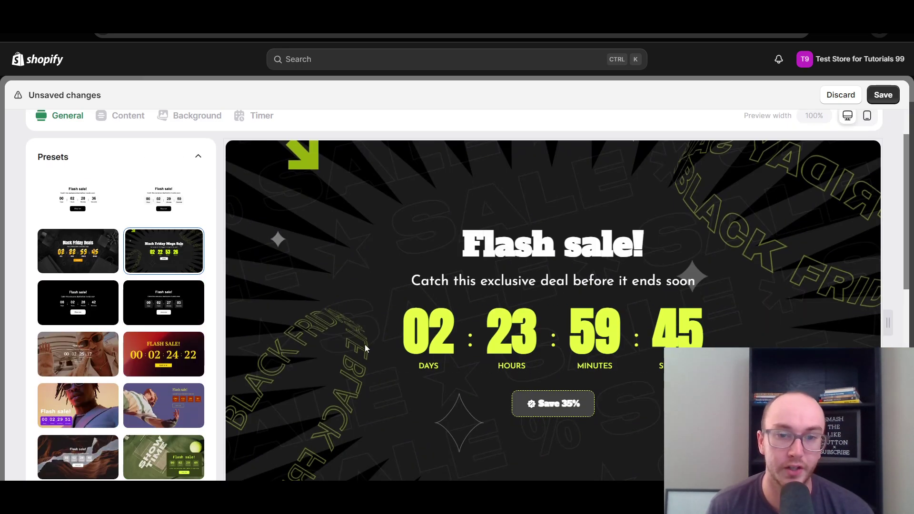
Try the Black Friday Deals, red Flash Sale and sunglasses portrait presets on the large timer
click(112, 255)
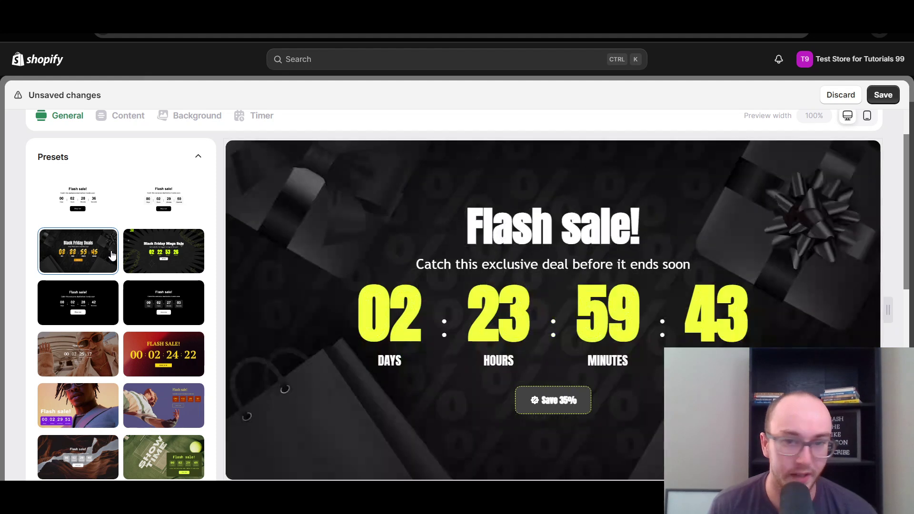
click(143, 262)
click(140, 350)
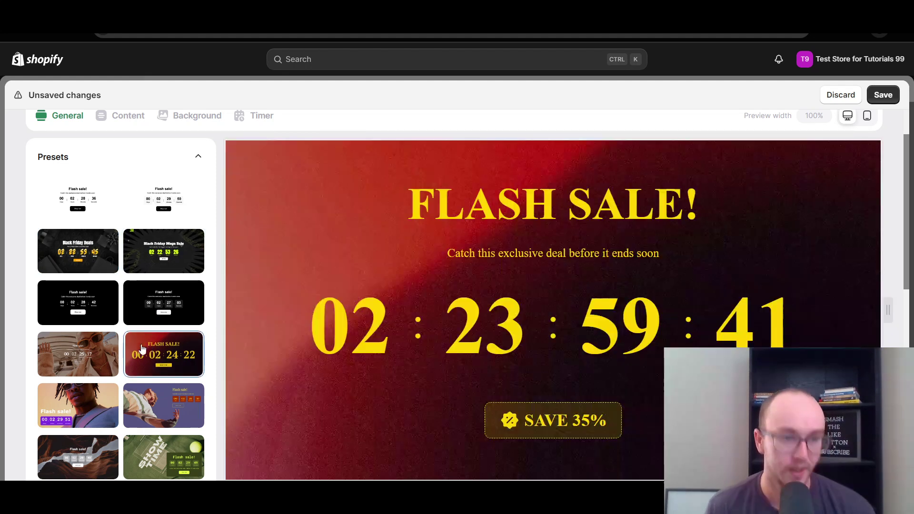
click(93, 354)
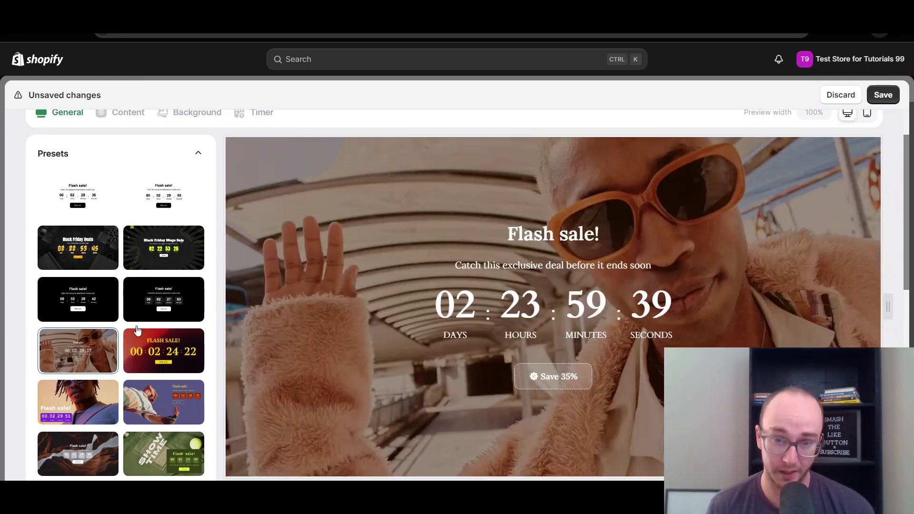
Try the purple portrait and canyon rock presets on the large timer and look through the typography settings
scroll(124, 343, down, 2)
click(162, 346)
click(170, 407)
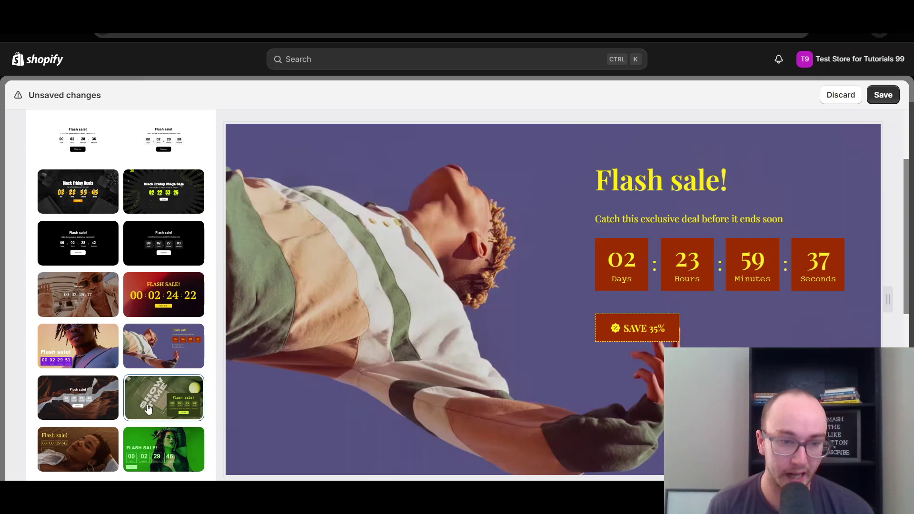
click(81, 412)
scroll(123, 377, down, 1)
scroll(123, 377, down, 3)
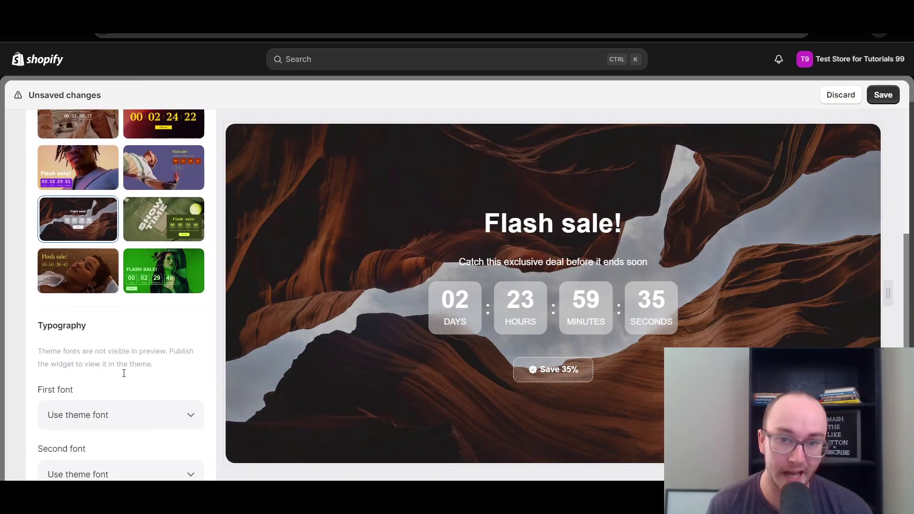
scroll(132, 382, down, 4)
scroll(132, 381, up, 8)
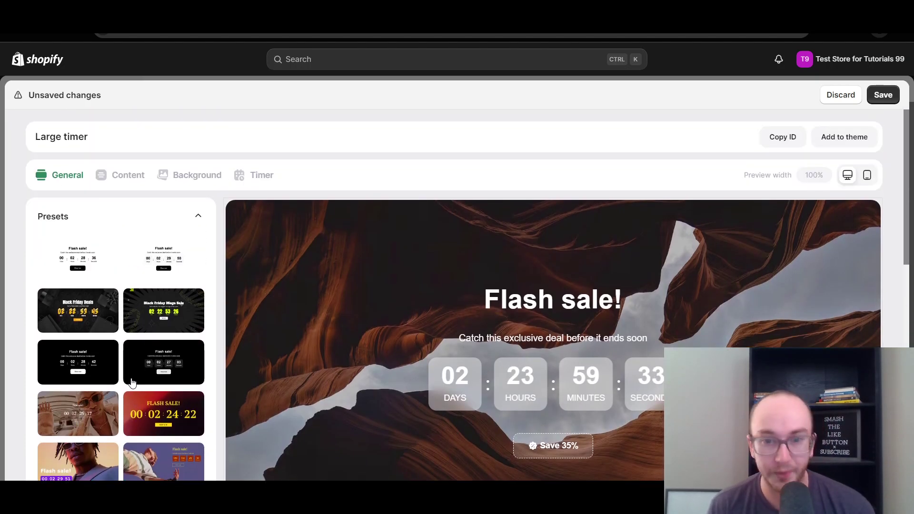
scroll(132, 380, down, 3)
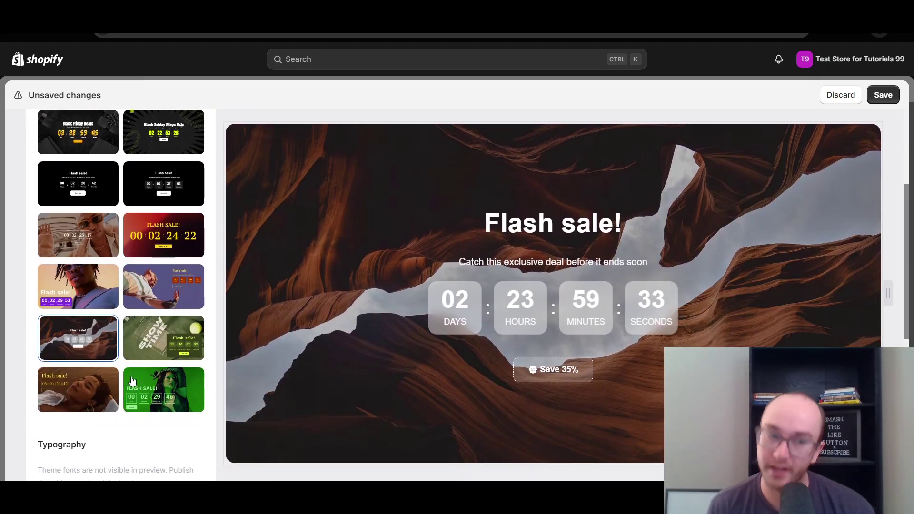
Try the brown reclining portrait, purple portrait and black boxed-digit presets on the large timer
click(101, 379)
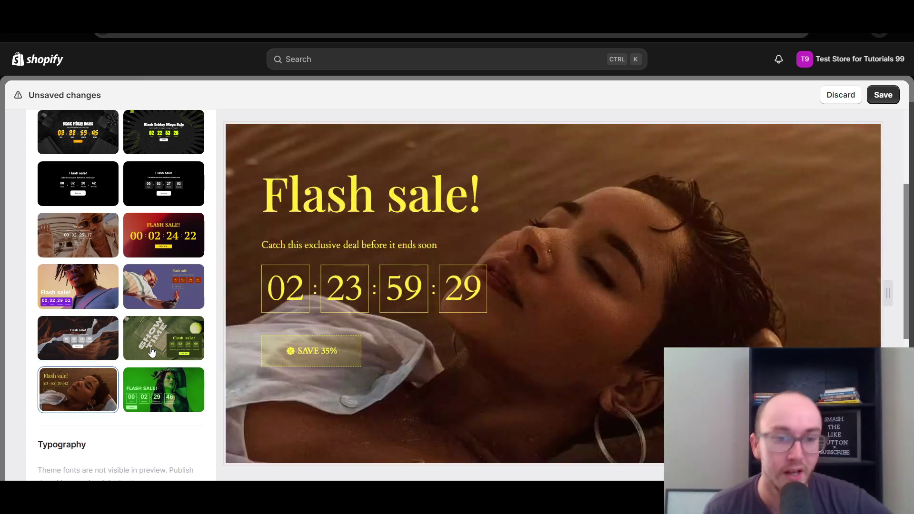
click(173, 298)
scroll(174, 297, up, 1)
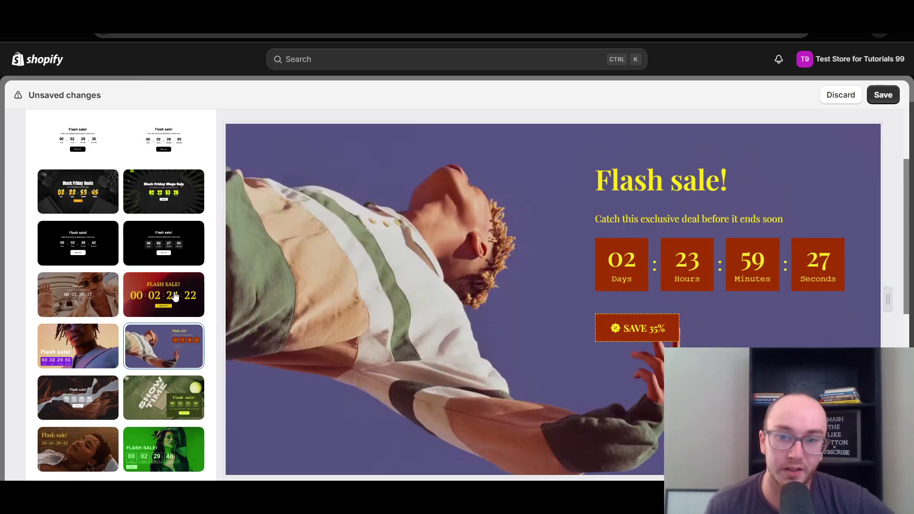
click(175, 296)
click(164, 261)
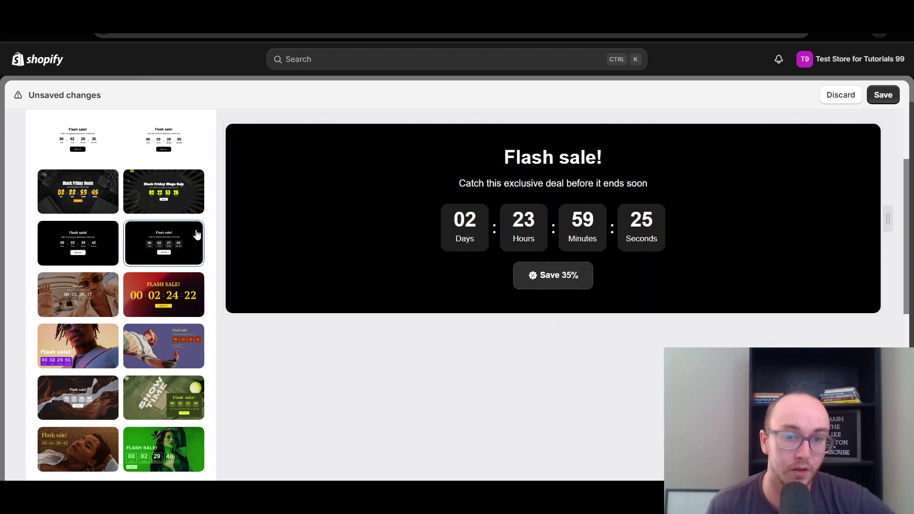
Try the plain white, red Flash Sale and Show Time tennis presets on the large timer
scroll(164, 247, up, 3)
click(163, 260)
click(95, 258)
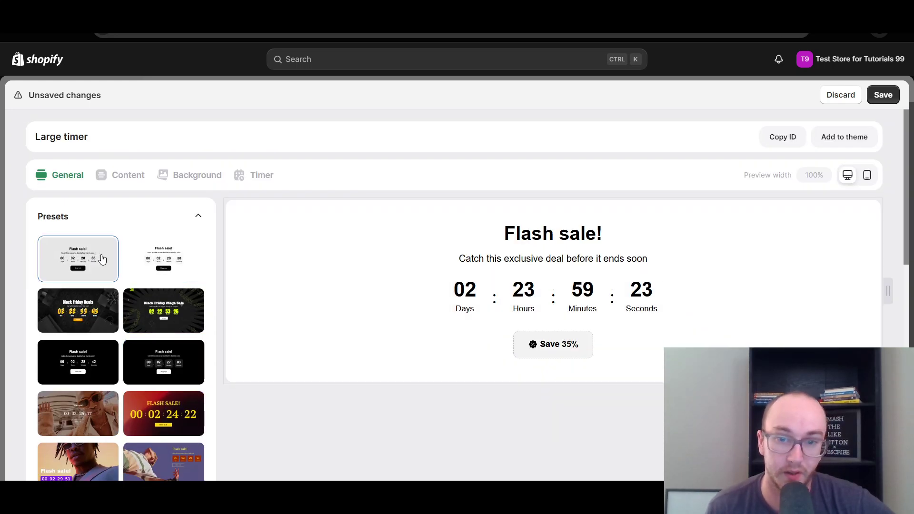
click(163, 257)
scroll(157, 271, down, 3)
click(152, 281)
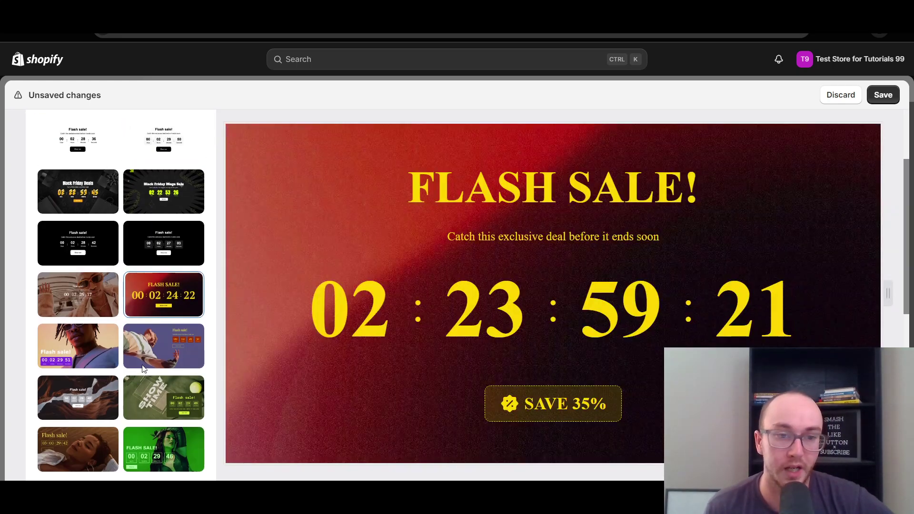
click(150, 346)
click(149, 408)
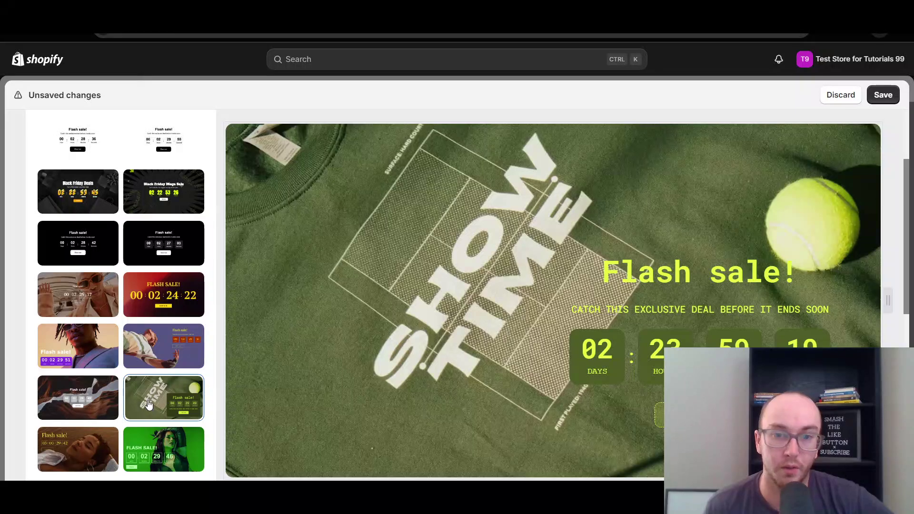
Apply the green portrait Flash Sale preset to the large timer and save the widget
scroll(149, 404, down, 3)
click(159, 333)
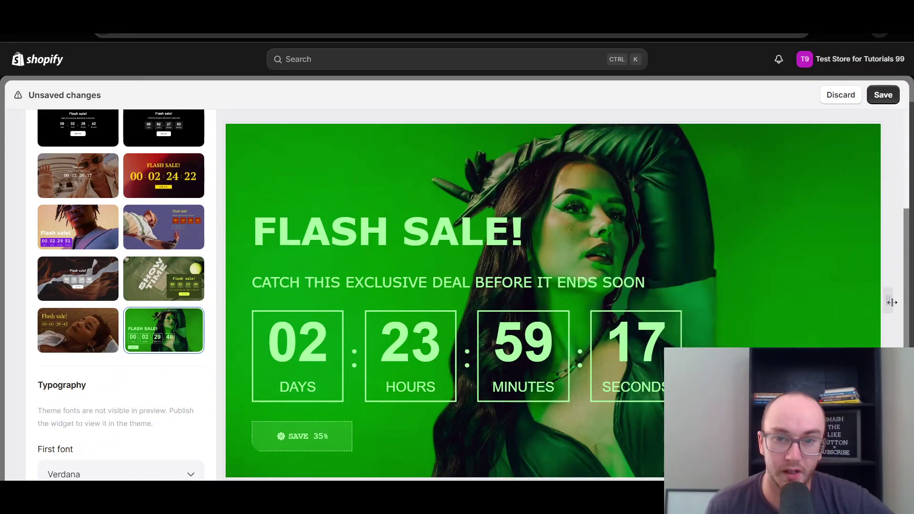
click(880, 98)
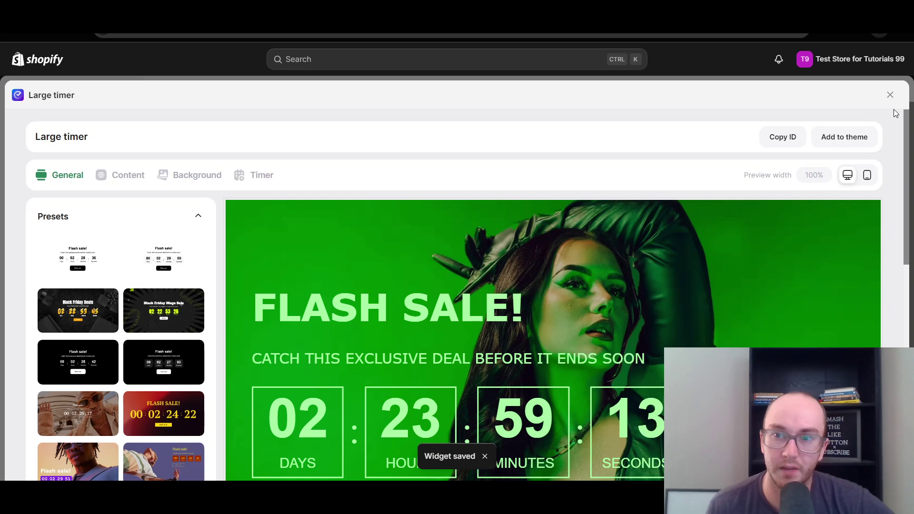
Copy the large timer's widget ID and add a Timer Widget block to the theme's home page
click(793, 145)
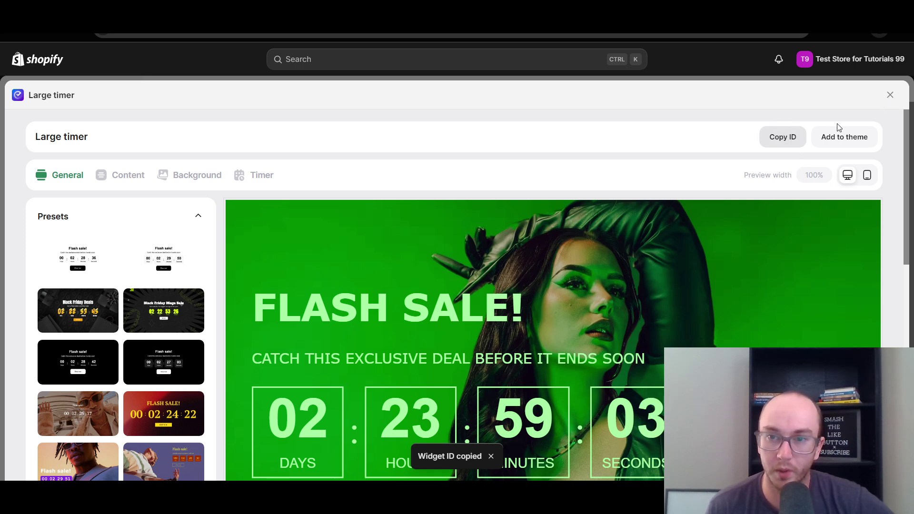
click(842, 138)
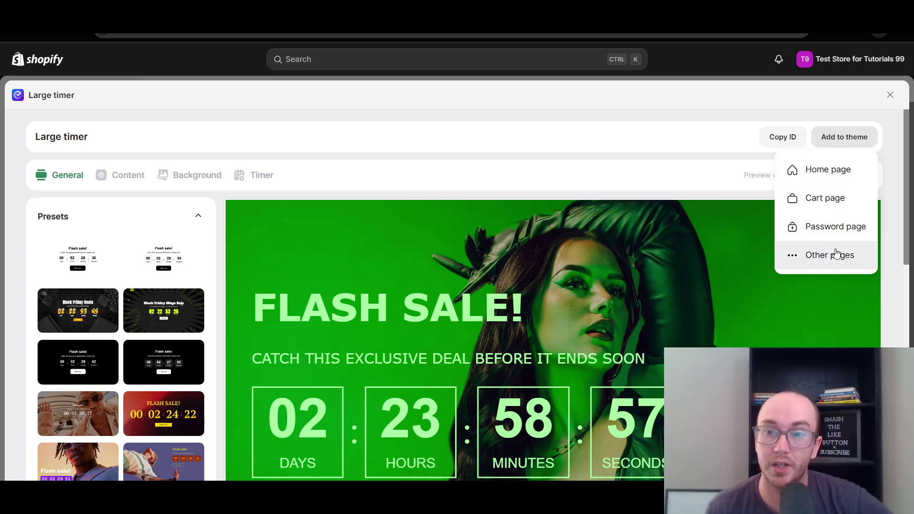
click(823, 170)
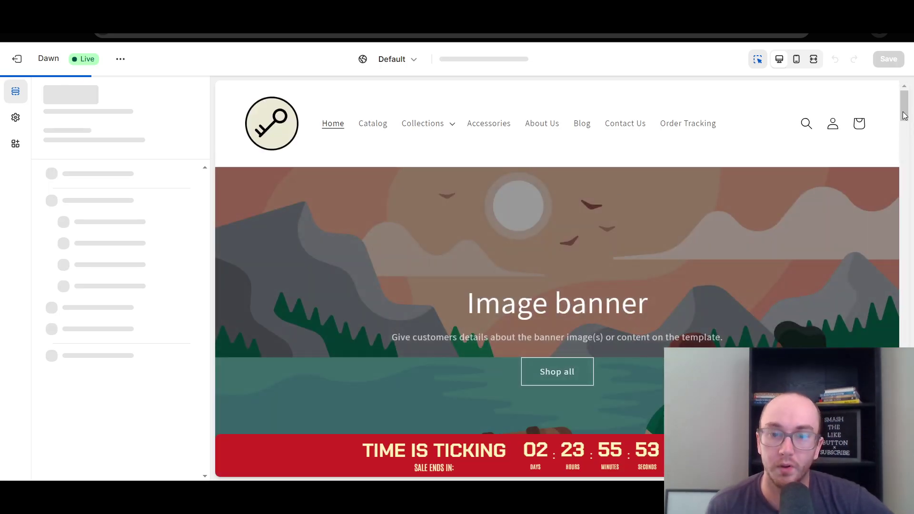
drag(903, 104, 903, 117)
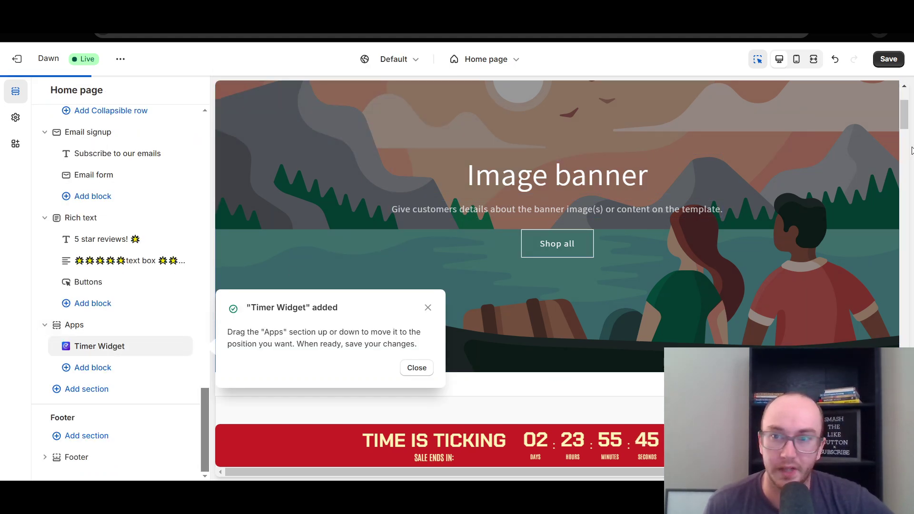
drag(906, 116, 905, 455)
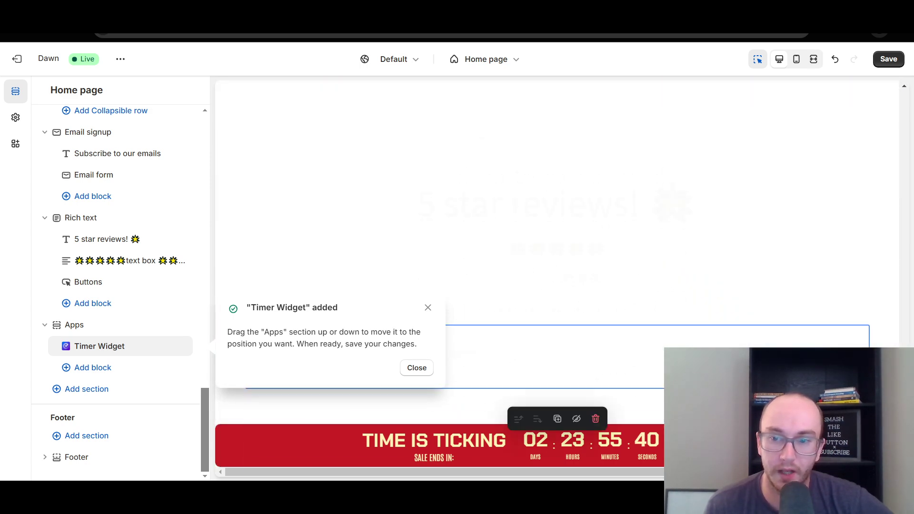
click(45, 458)
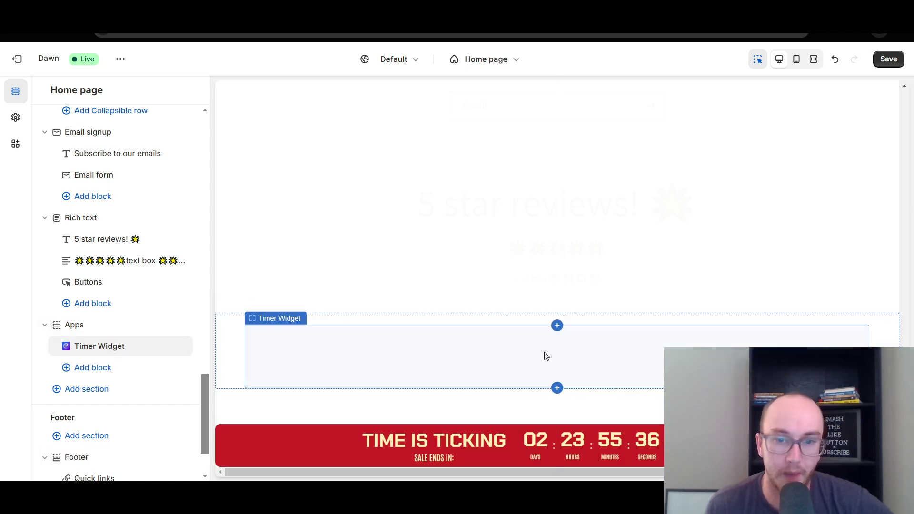
Set the Timer Widget block's Widget ID to the copied large timer ID and check it in the page preview
click(195, 347)
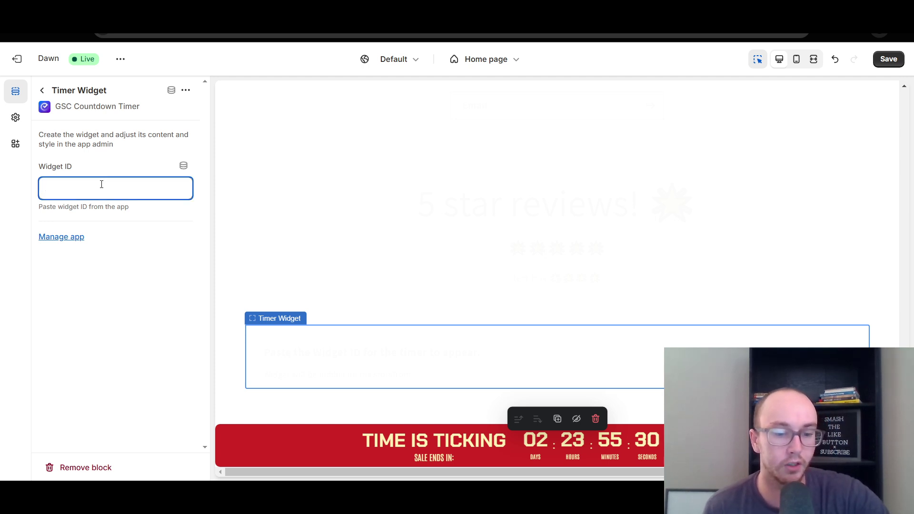
key(ctrl+v)
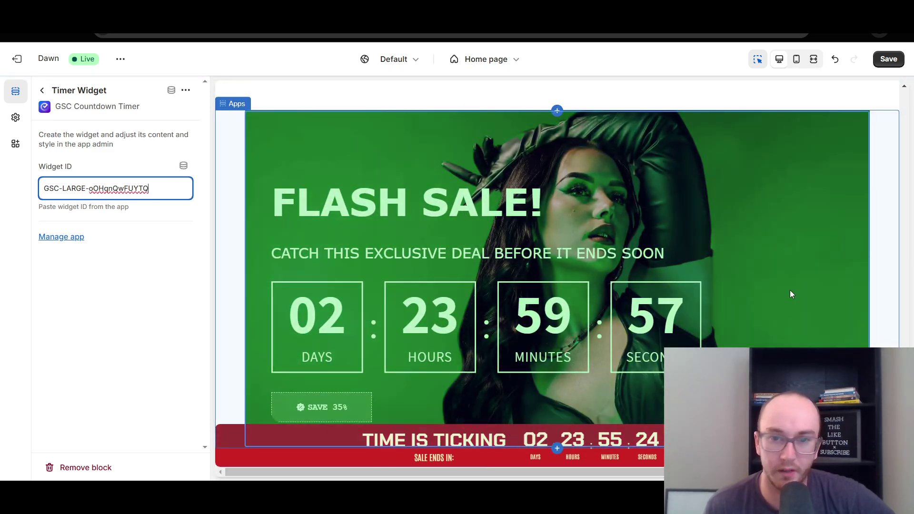
scroll(764, 315, down, 10)
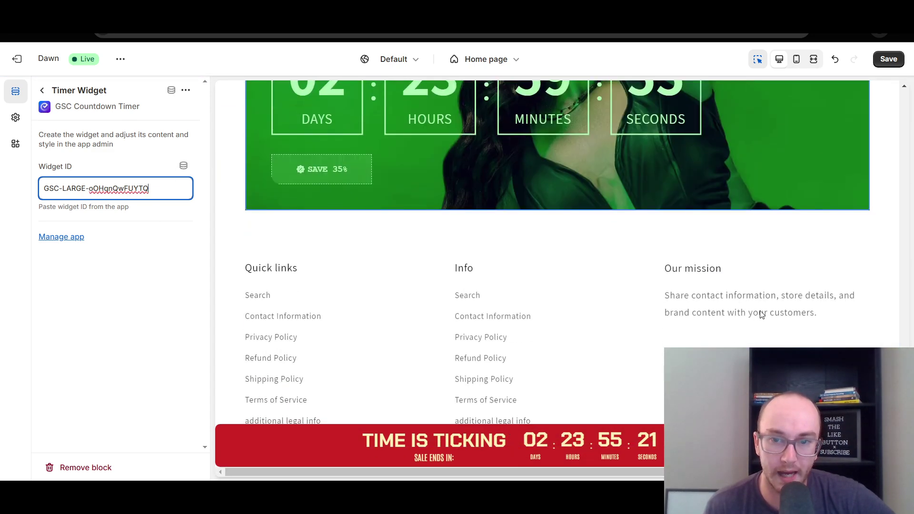
scroll(746, 315, up, 5)
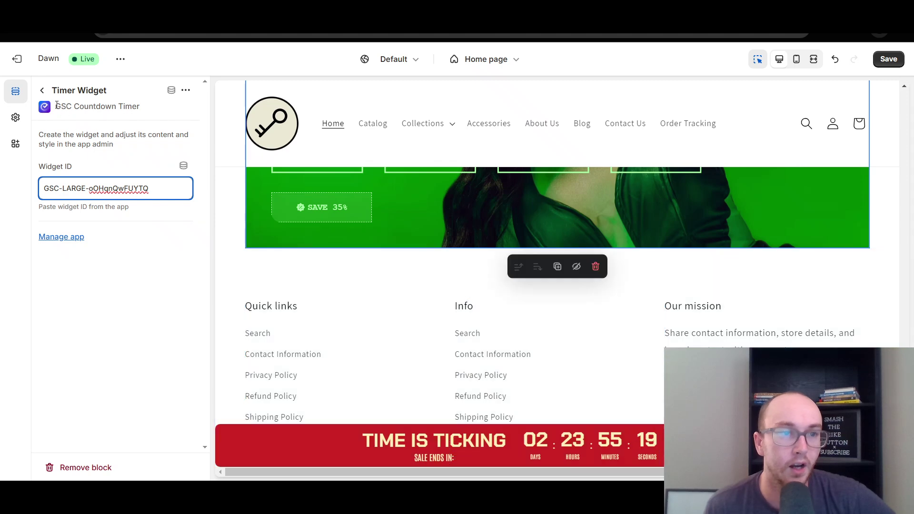
Move the Apps section containing the Timer Widget to the start of the home page template, above Image banner
click(42, 90)
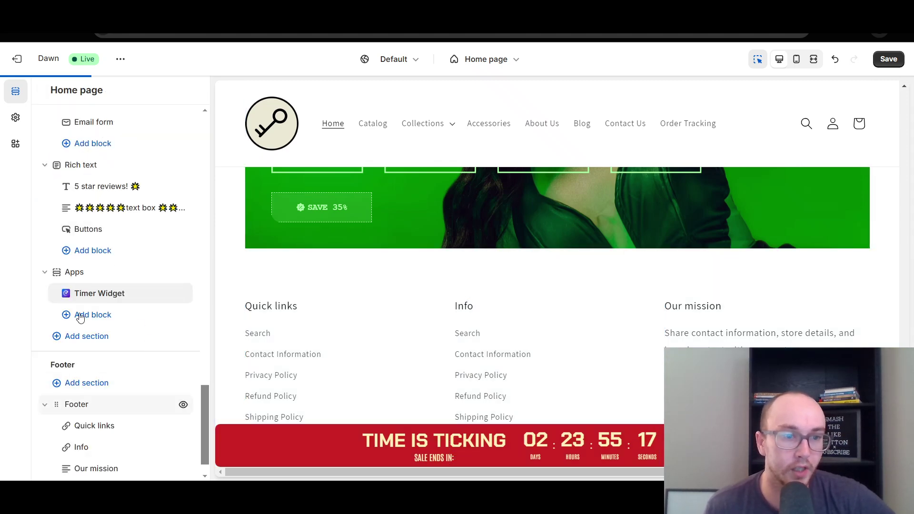
mouse_move(62, 274)
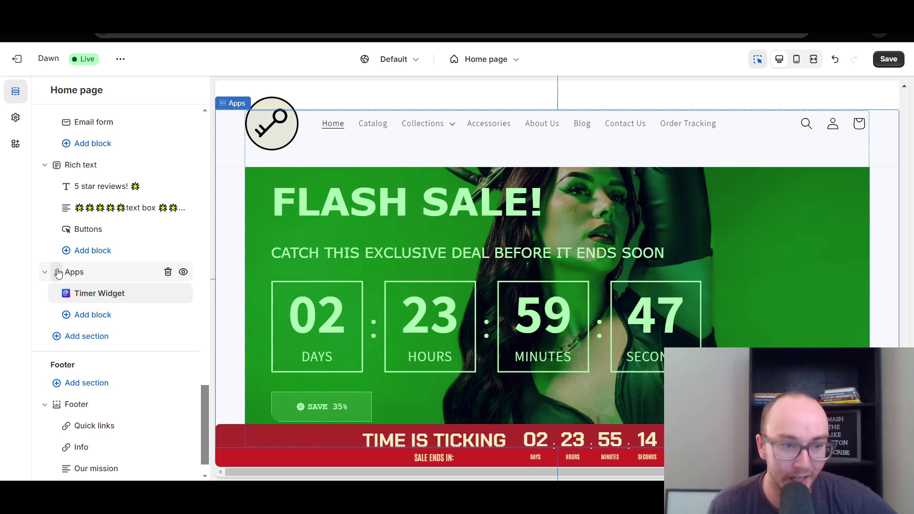
drag(58, 273, 45, 237)
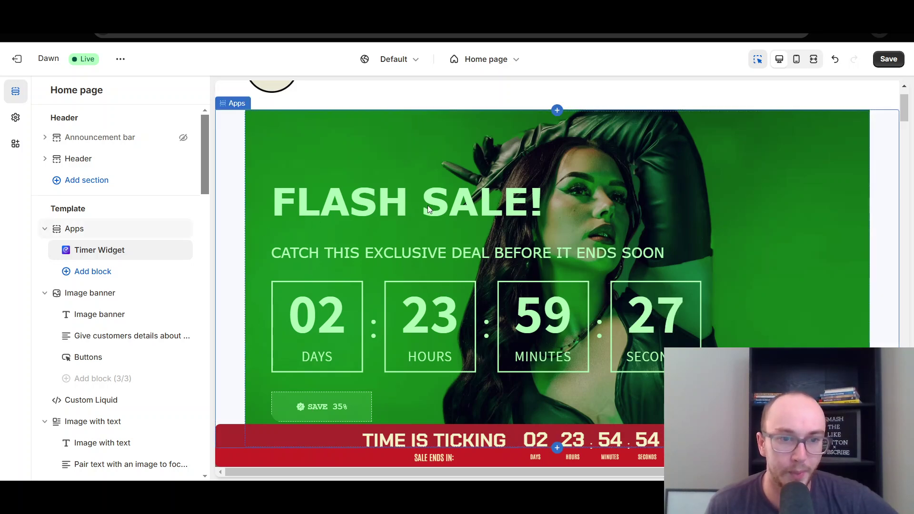
Check the large timer above the image banner in the preview and save the home page changes
scroll(847, 247, down, 4)
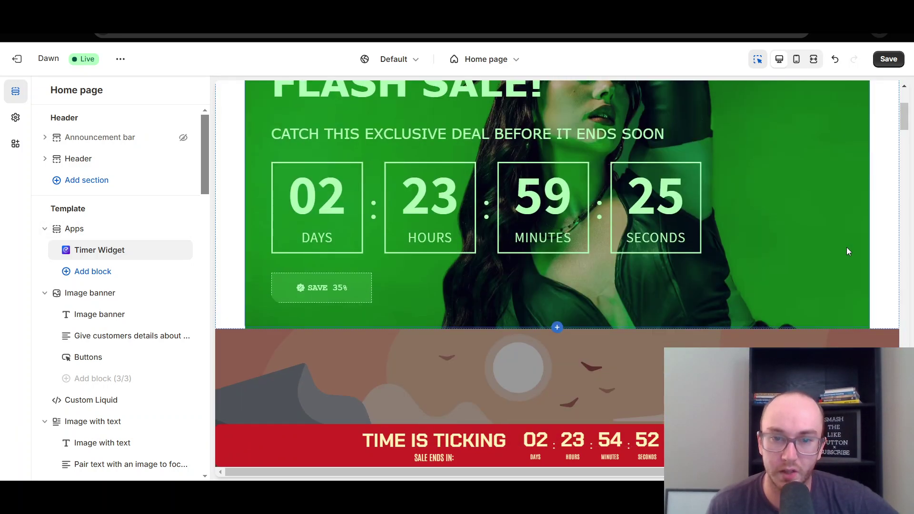
scroll(779, 283, down, 2)
scroll(780, 285, up, 5)
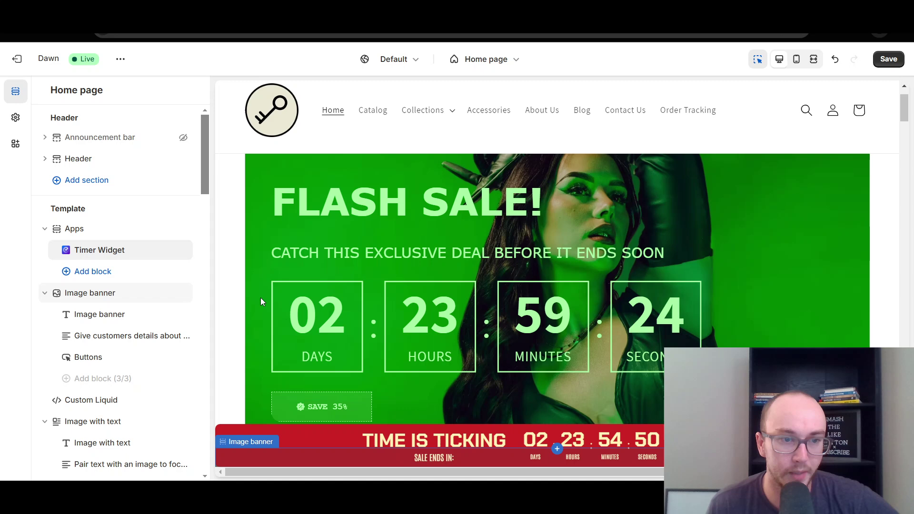
click(149, 255)
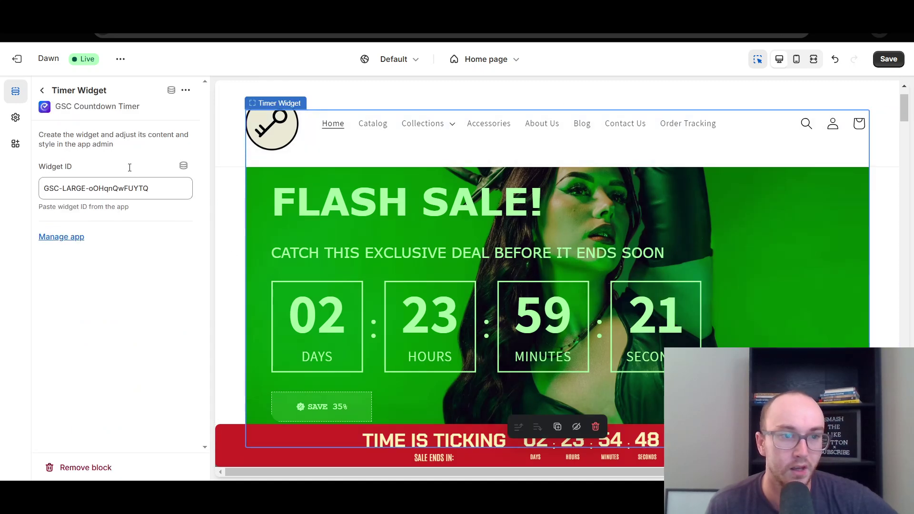
click(43, 90)
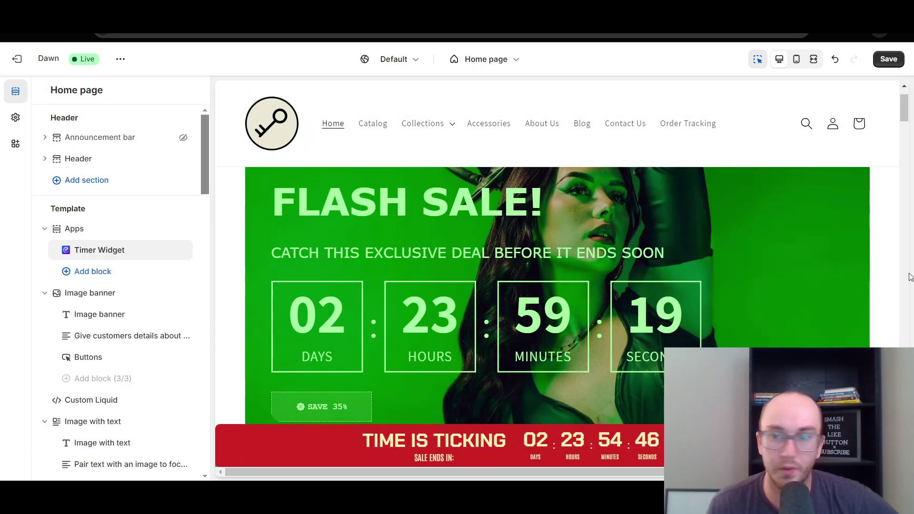
scroll(890, 253, down, 4)
scroll(871, 255, up, 5)
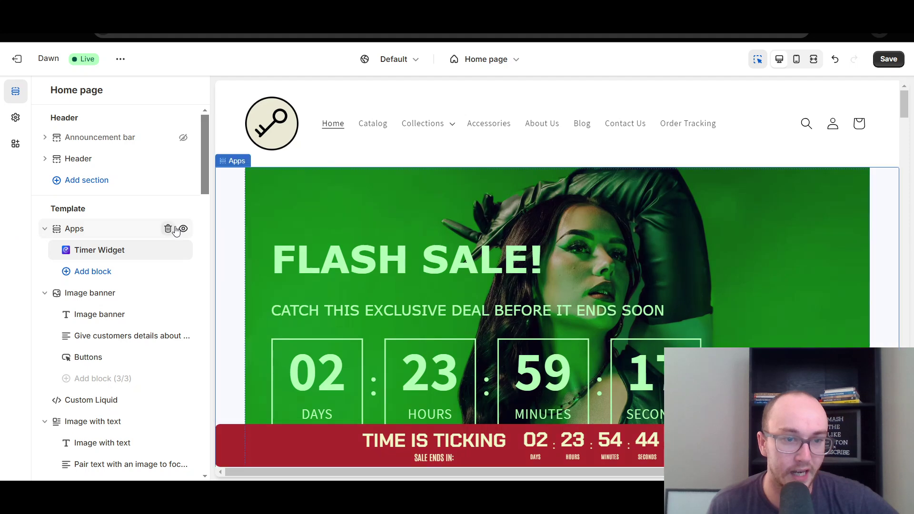
click(888, 59)
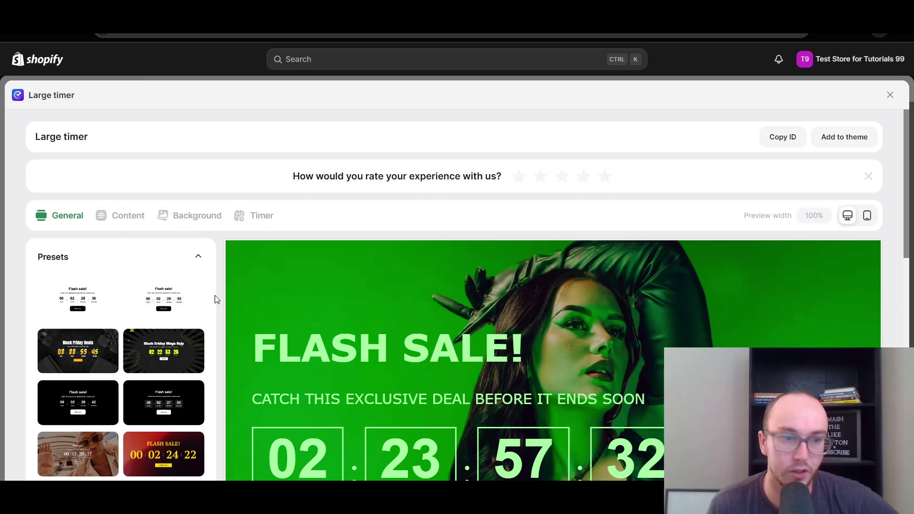
Examine the large timer's presets and its background settings, including height, image, overlay, border, rounded corners and spacing
scroll(216, 298, down, 5)
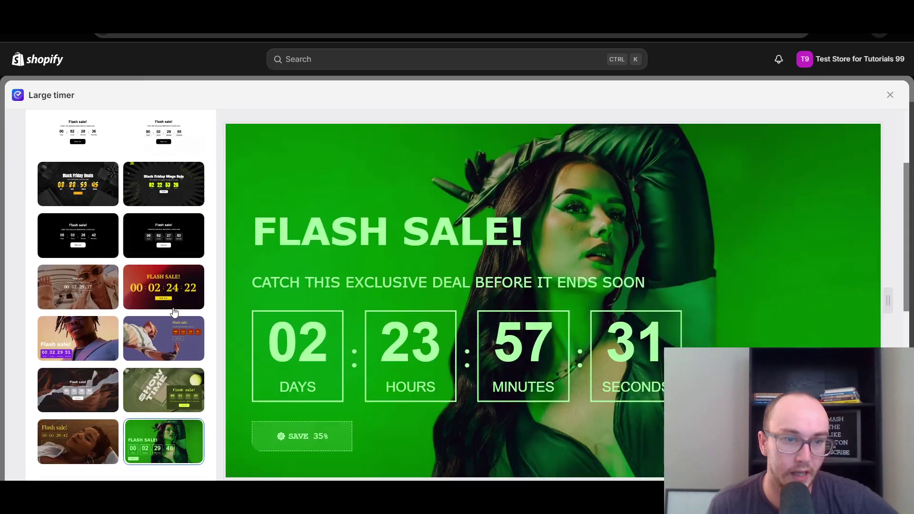
scroll(215, 298, up, 5)
click(165, 217)
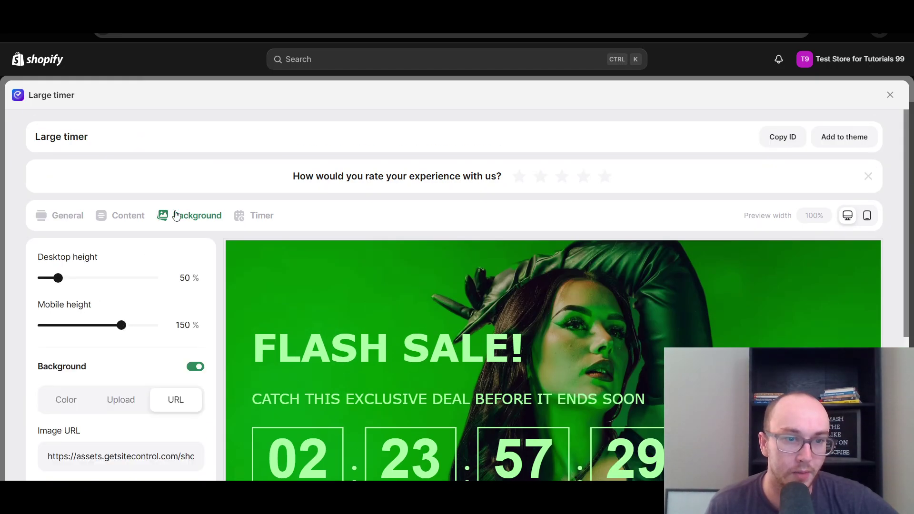
scroll(163, 283, down, 1)
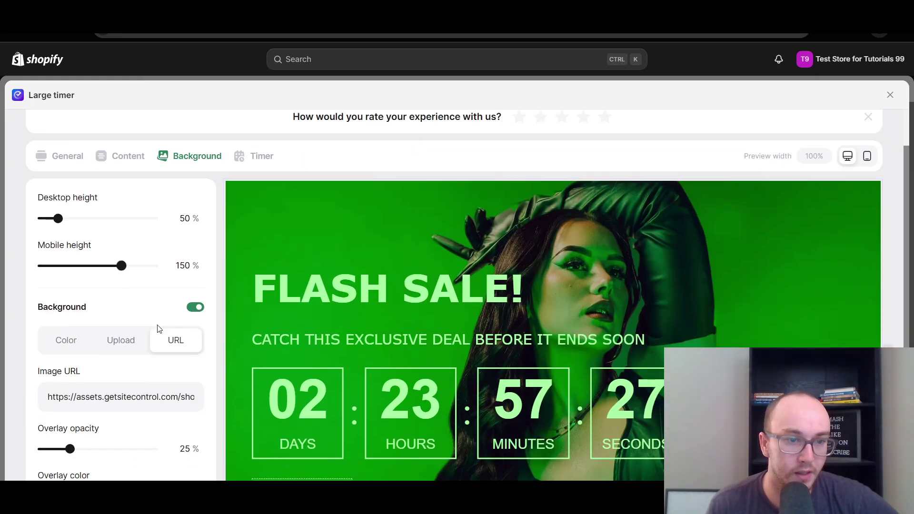
scroll(159, 329, down, 3)
click(211, 446)
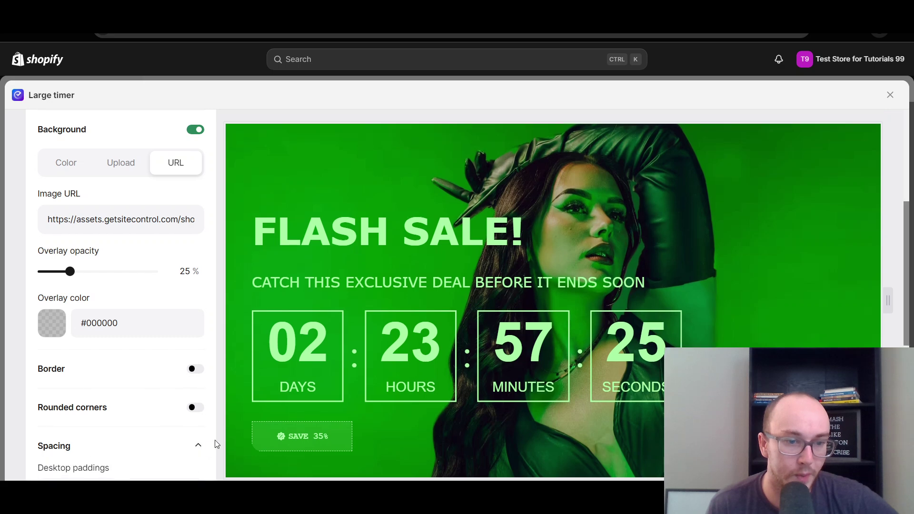
scroll(215, 435, down, 4)
scroll(182, 376, down, 3)
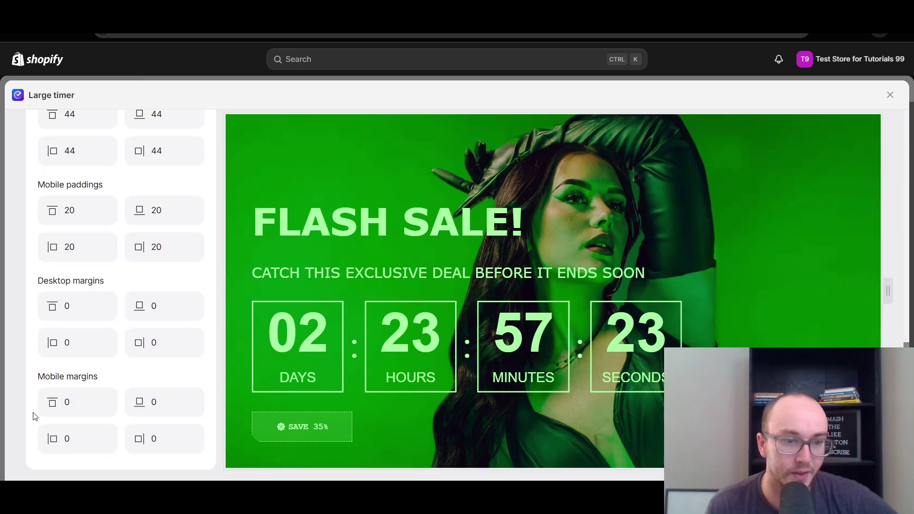
scroll(143, 347, up, 10)
scroll(145, 348, down, 3)
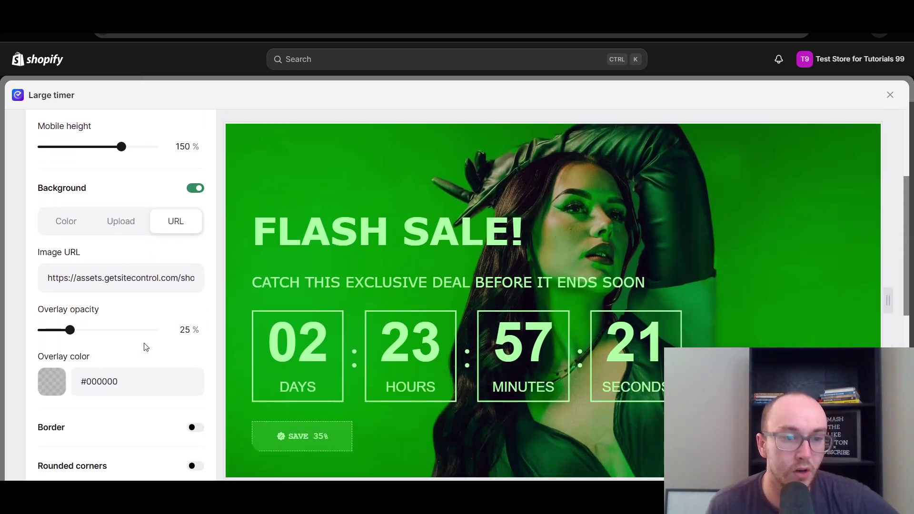
scroll(143, 328, up, 1)
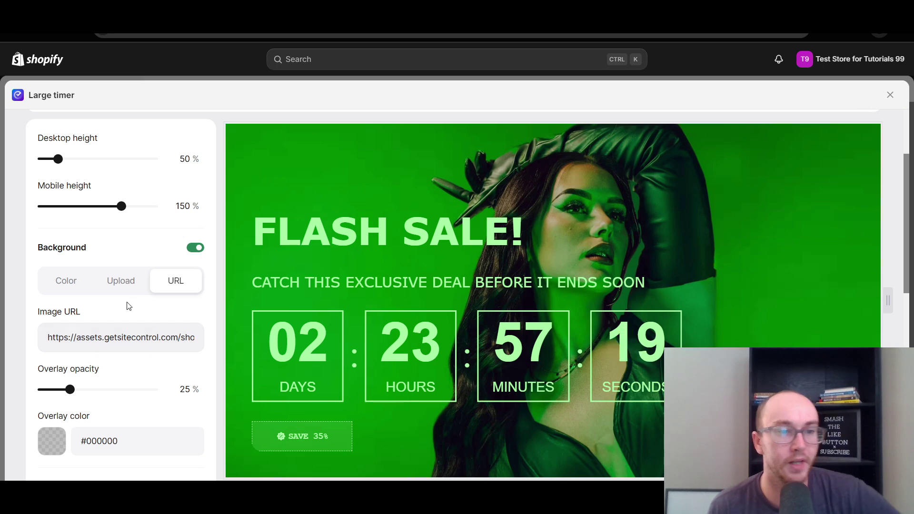
scroll(120, 289, up, 1)
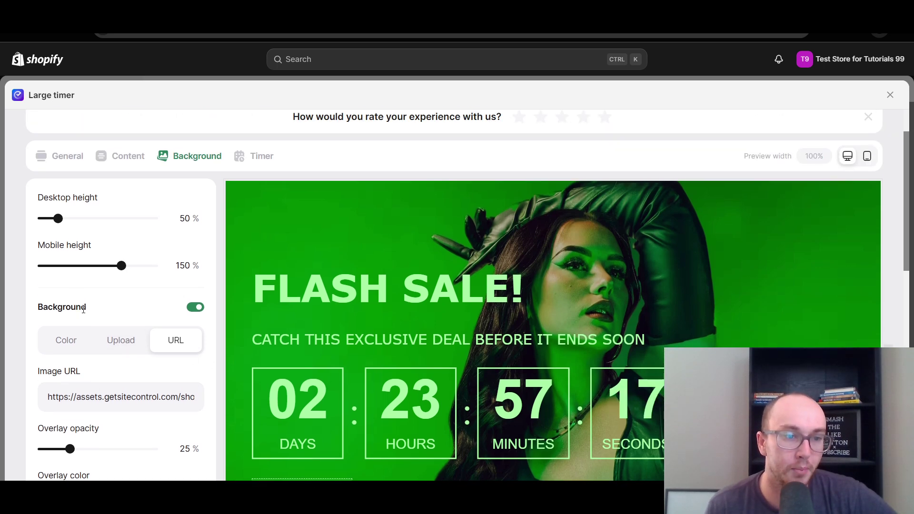
scroll(134, 311, up, 1)
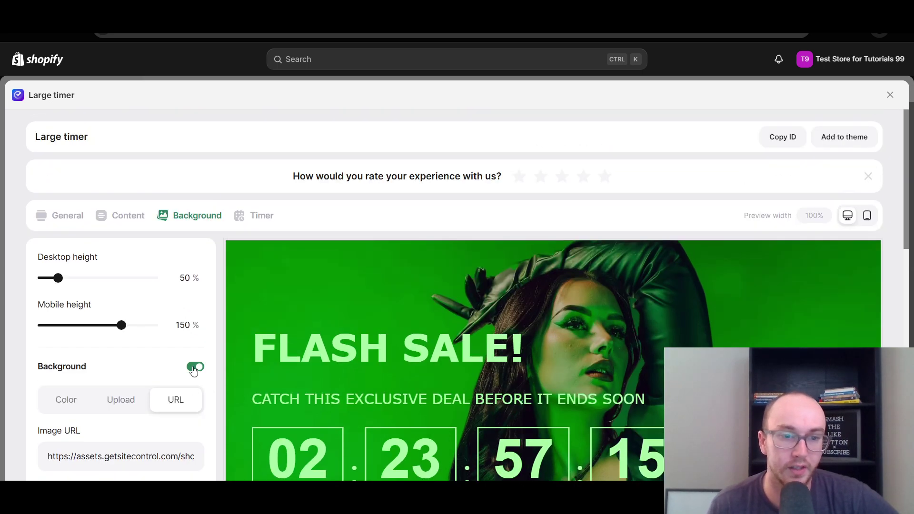
Try turning the large timer's background off and back on, discard the unsaved changes and close the timer editor
click(195, 367)
scroll(167, 366, down, 2)
click(195, 248)
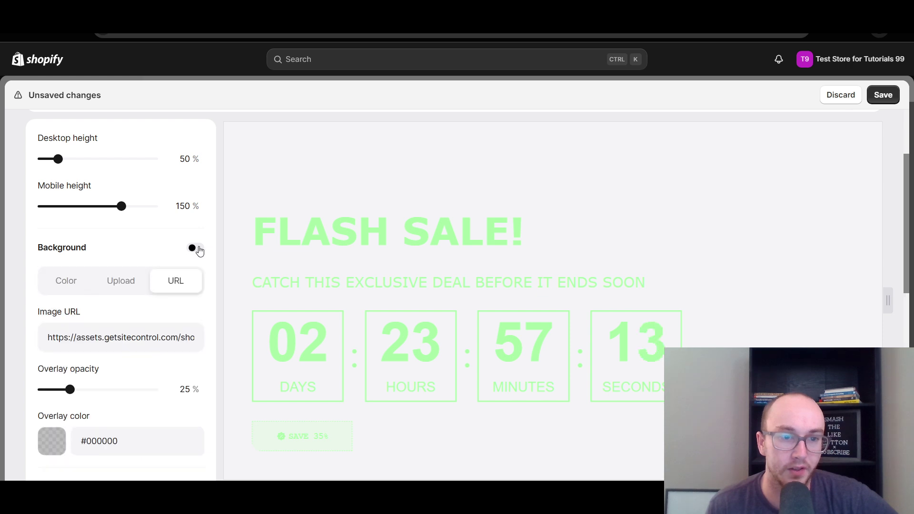
click(195, 248)
click(196, 248)
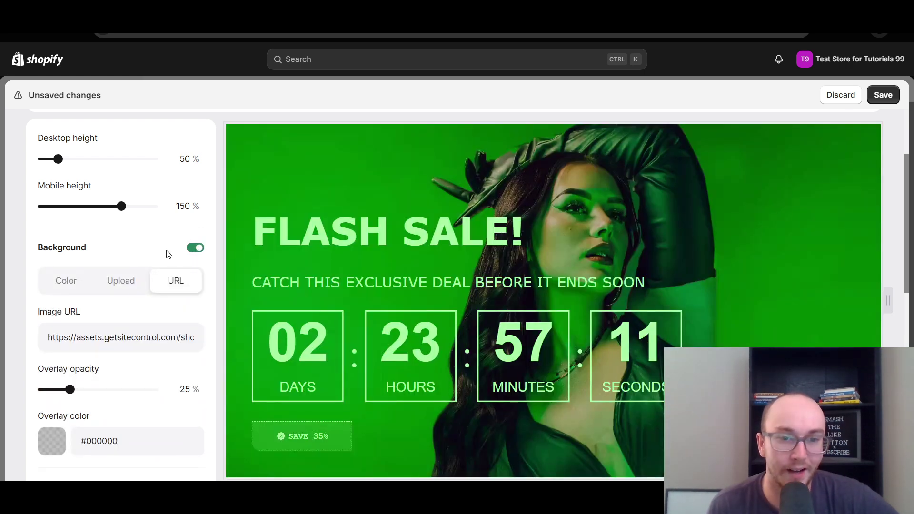
scroll(167, 255, up, 2)
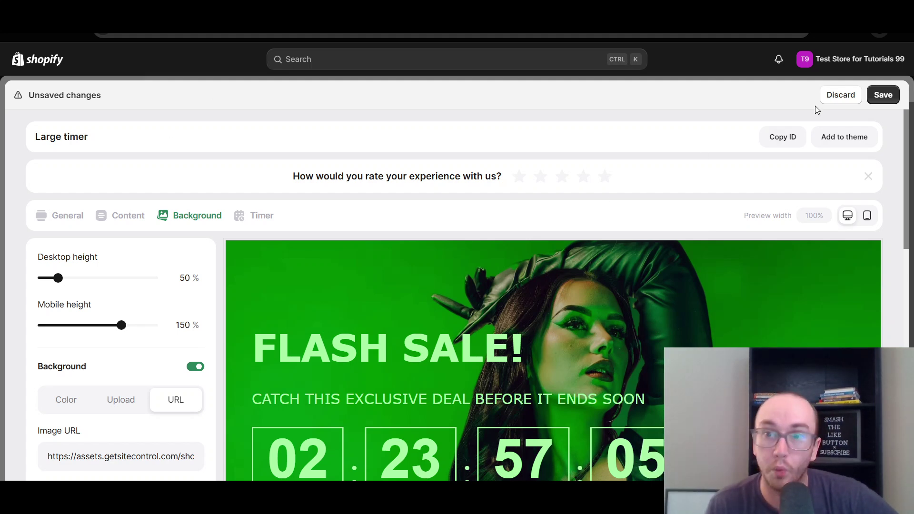
click(828, 99)
click(595, 299)
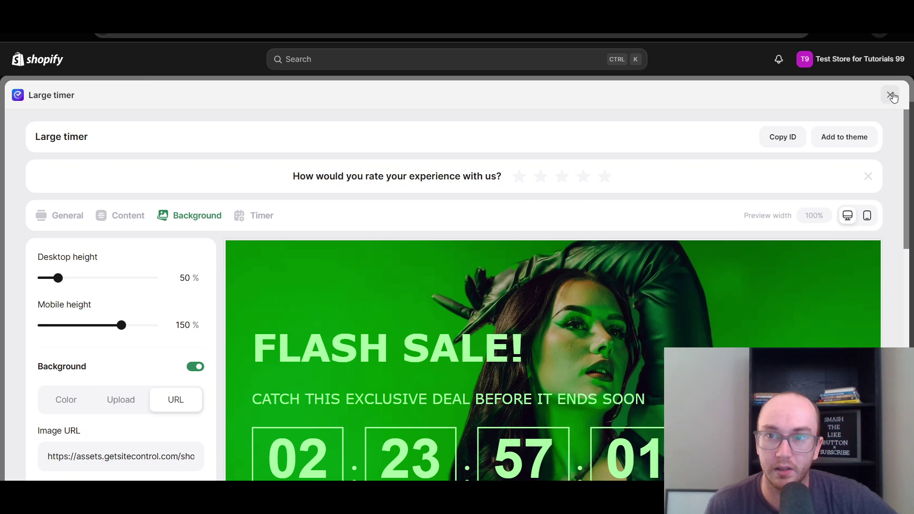
click(890, 95)
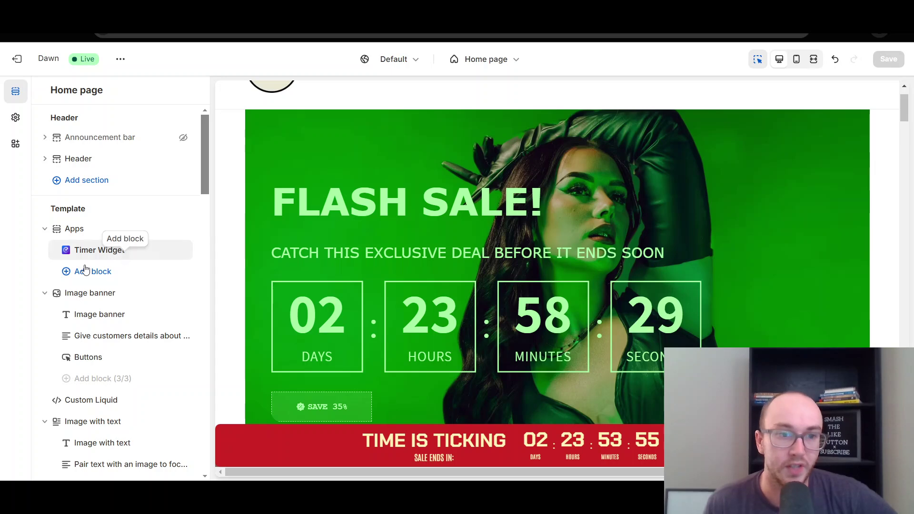
Check which blocks can be added to the home page's Apps section, without adding one
click(99, 272)
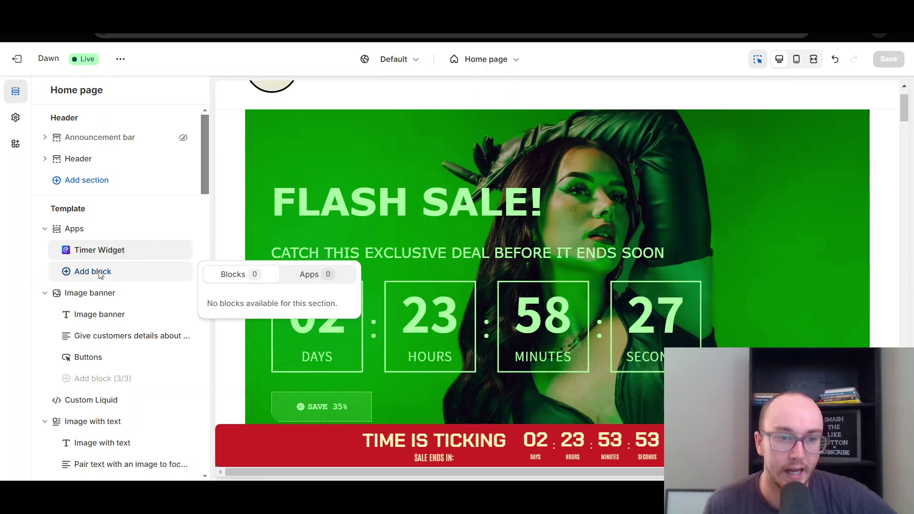
click(201, 249)
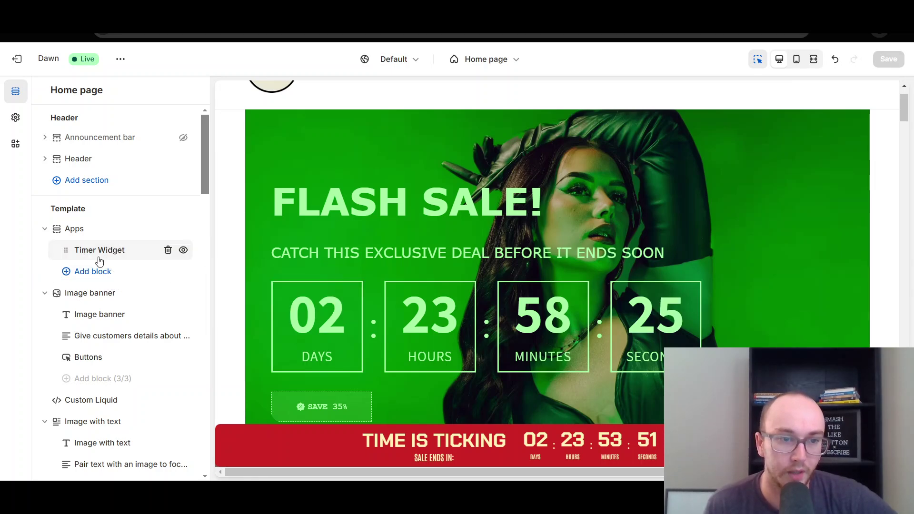
Reload the storefront home page and check how the large timer and the sticky bar timer display around the image banner
scroll(523, 251, down, 4)
scroll(621, 239, up, 5)
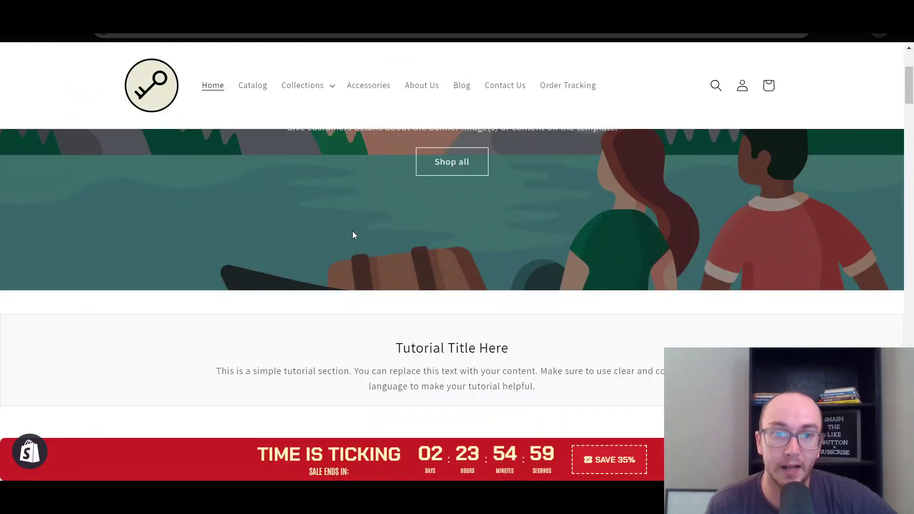
scroll(352, 231, up, 5)
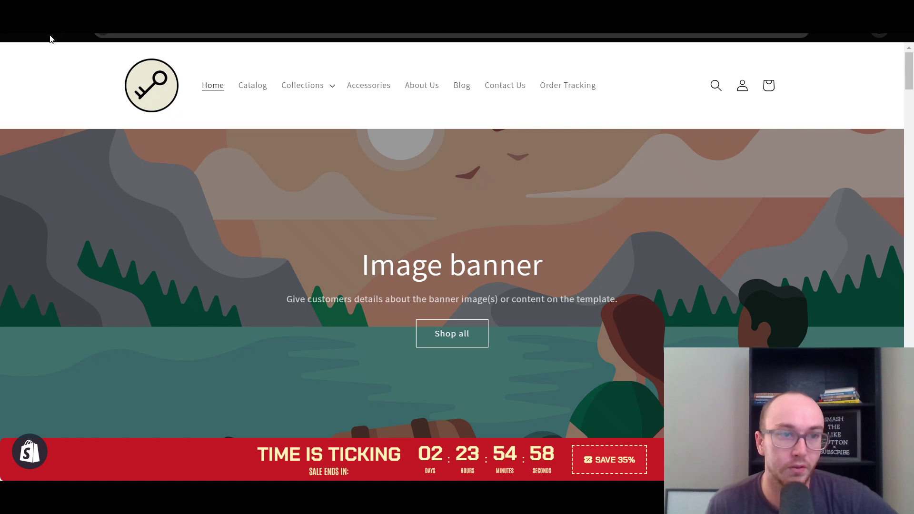
key(ctrl+r)
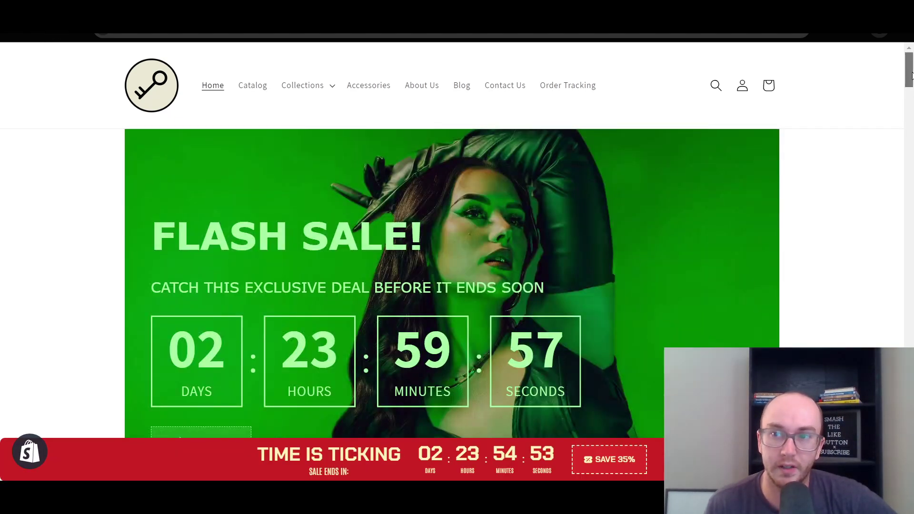
scroll(908, 61, down, 5)
scroll(909, 58, up, 5)
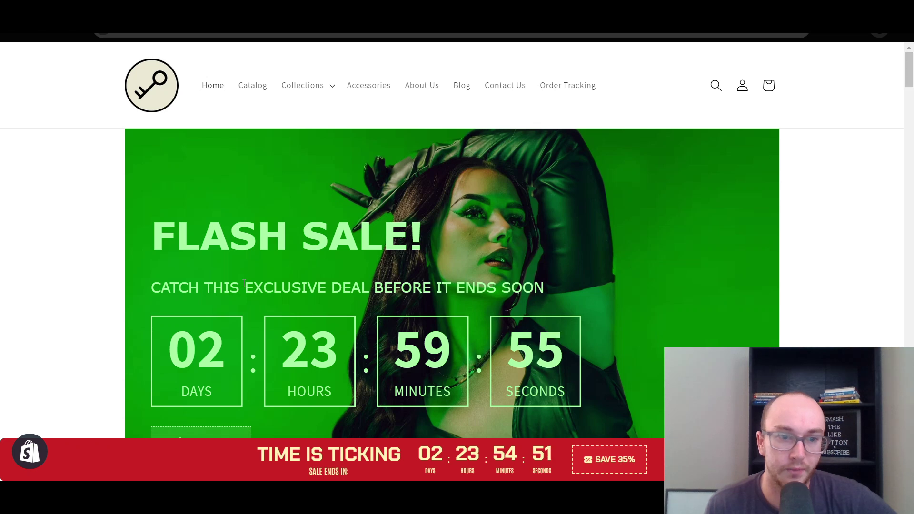
scroll(239, 350, down, 1)
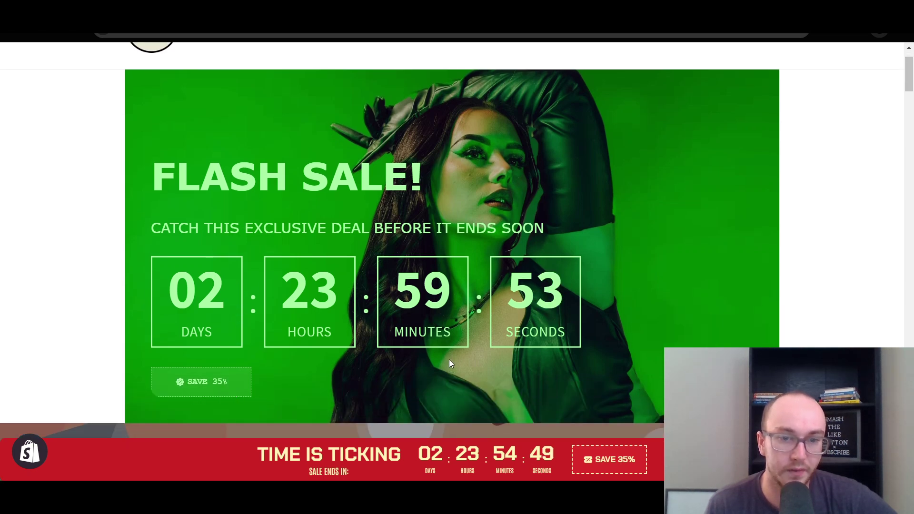
scroll(450, 363, up, 1)
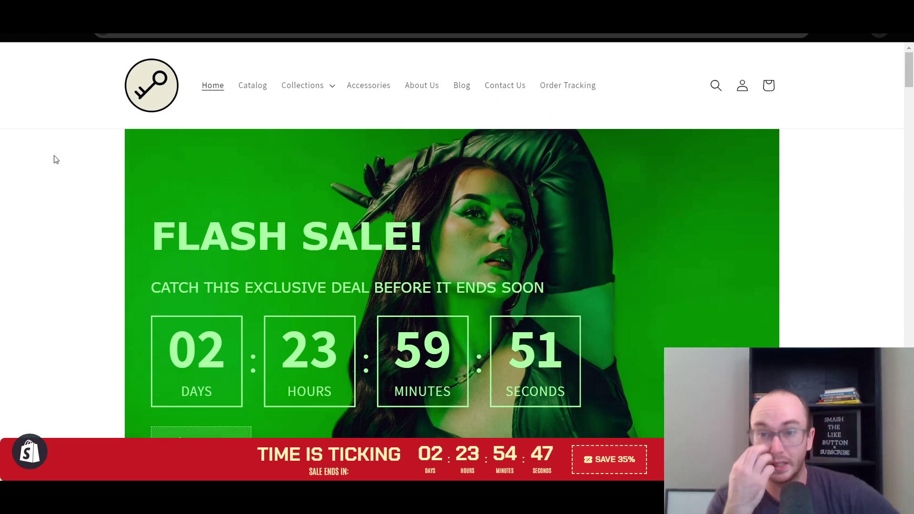
scroll(193, 210, down, 10)
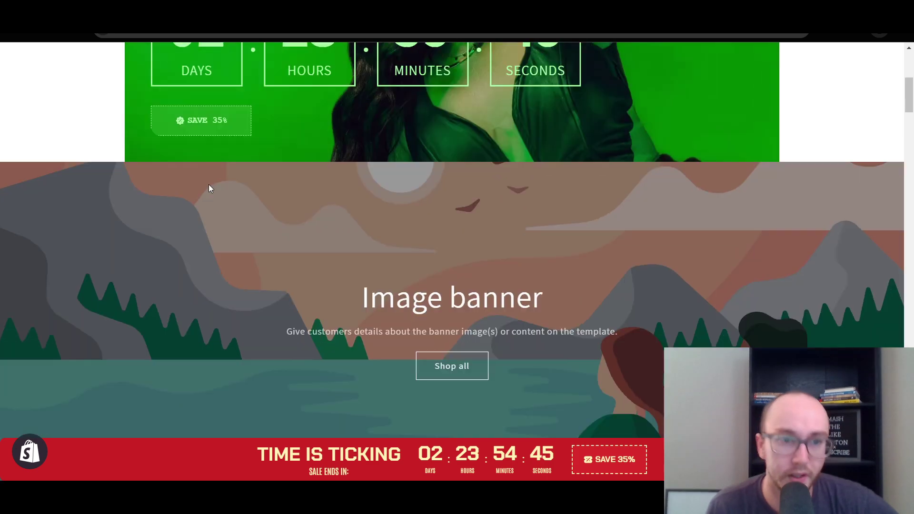
scroll(207, 185, up, 10)
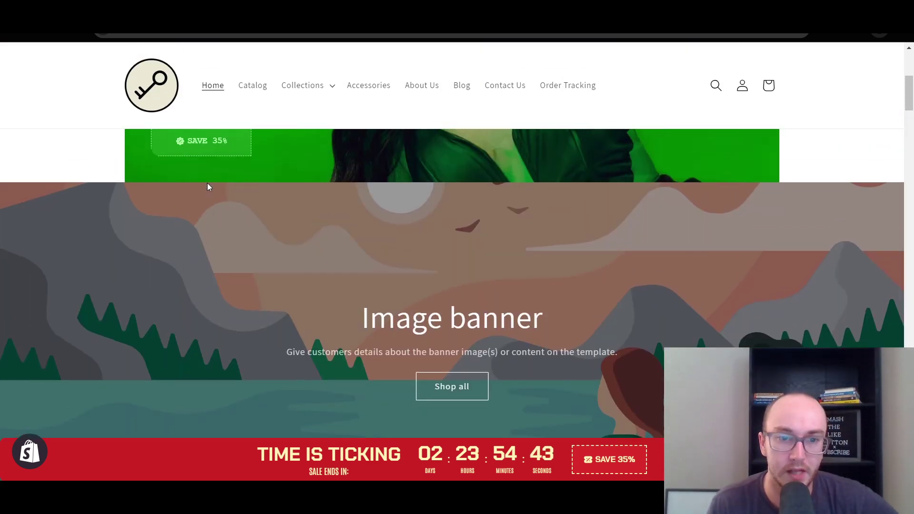
scroll(666, 183, down, 3)
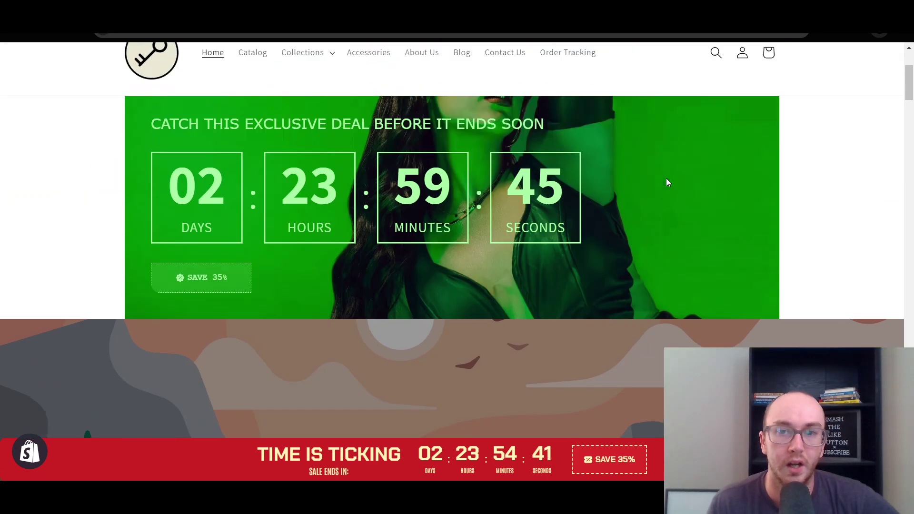
scroll(671, 193, up, 4)
scroll(911, 67, down, 1)
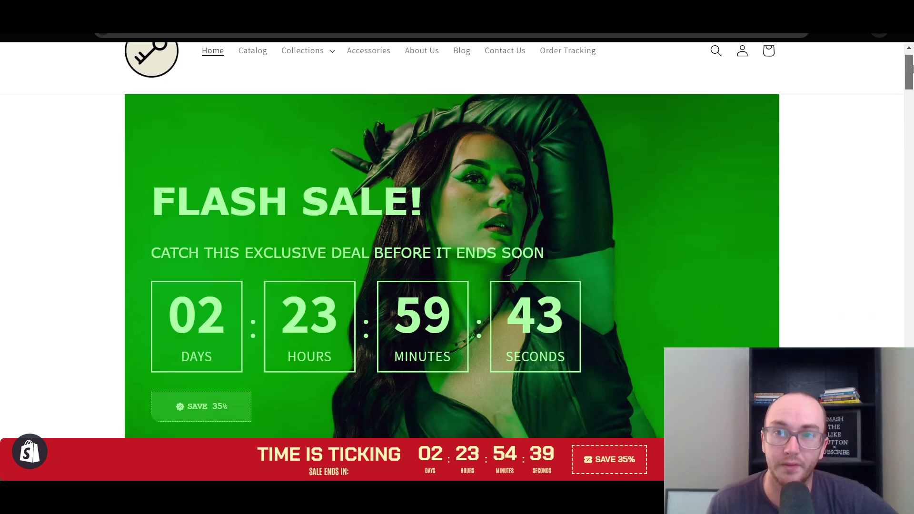
scroll(843, 108, up, 1)
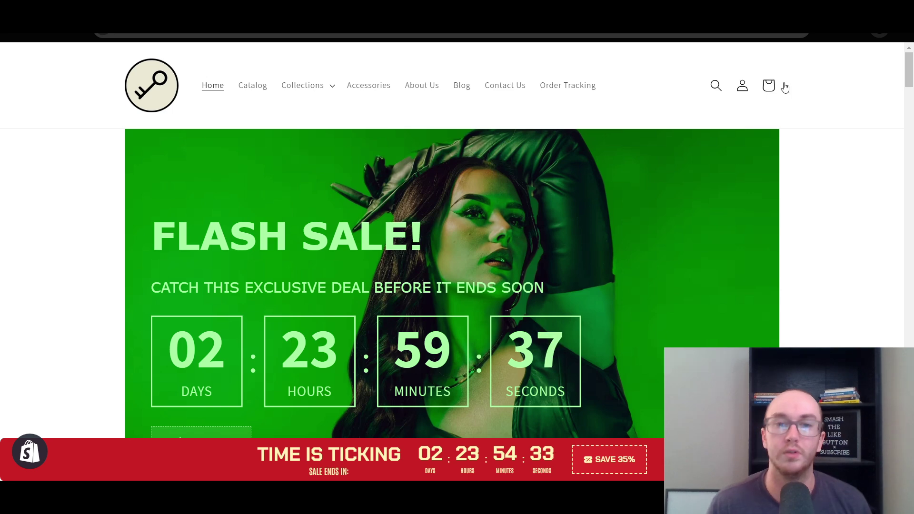
Open the Jeans product page from the storefront home page and check its small timer and the sticky bar timer
drag(909, 81, 910, 202)
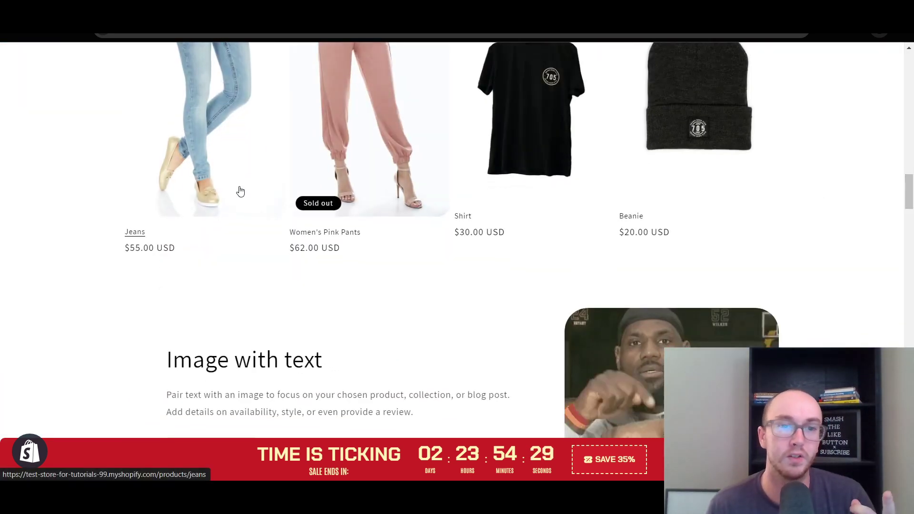
click(241, 190)
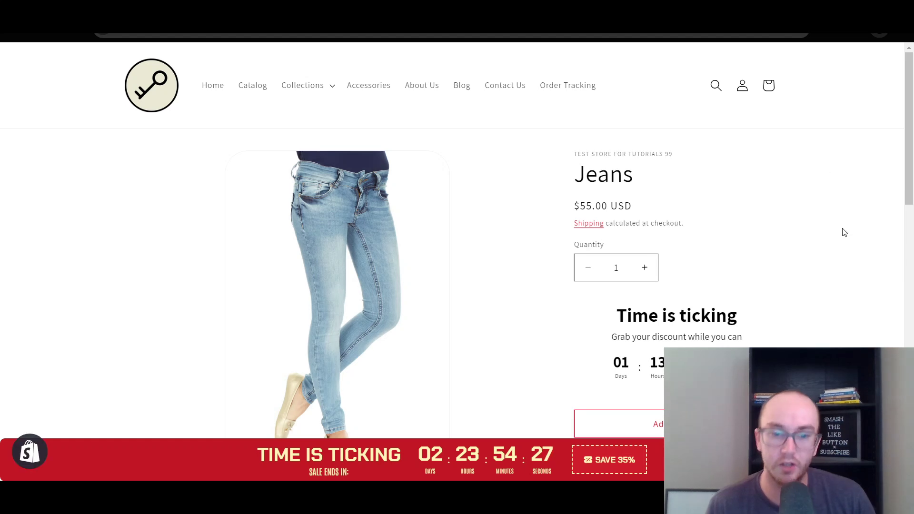
scroll(843, 234, down, 7)
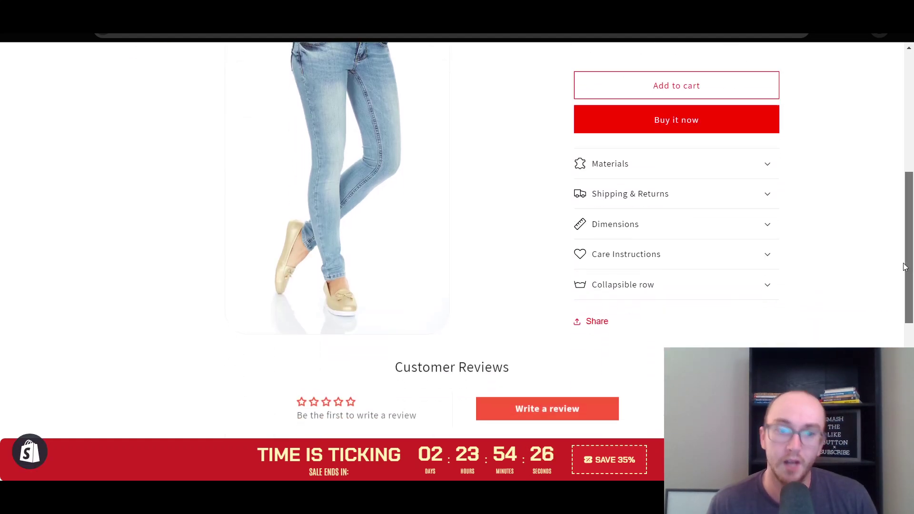
scroll(901, 265, up, 3)
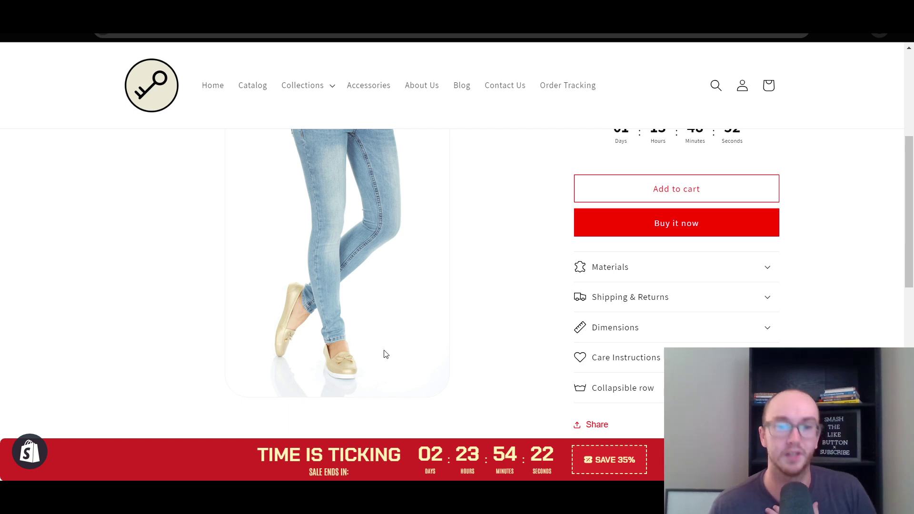
scroll(461, 292, down, 6)
scroll(462, 292, up, 10)
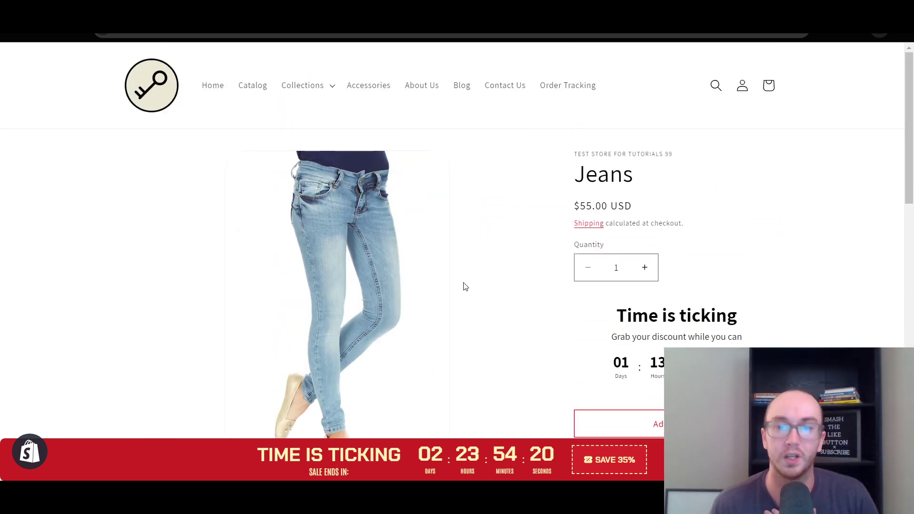
scroll(465, 288, down, 5)
scroll(467, 289, up, 5)
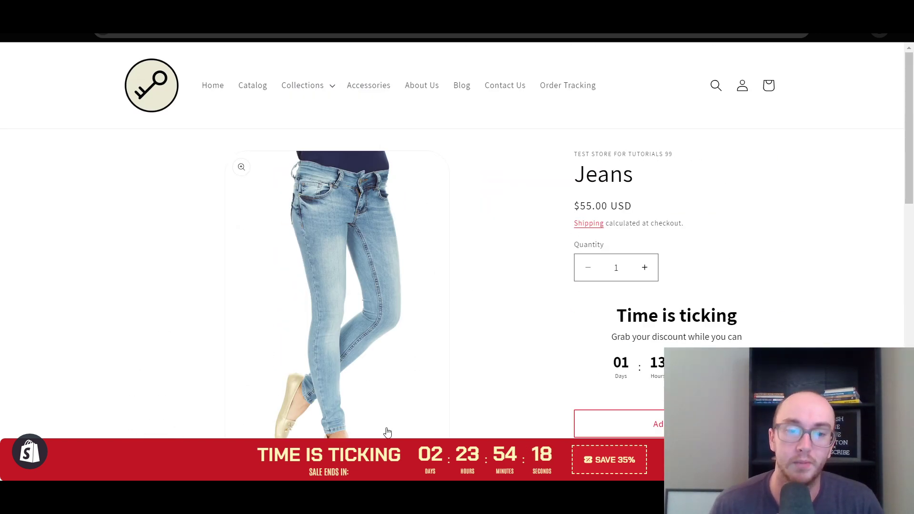
scroll(562, 367, down, 4)
scroll(543, 310, up, 3)
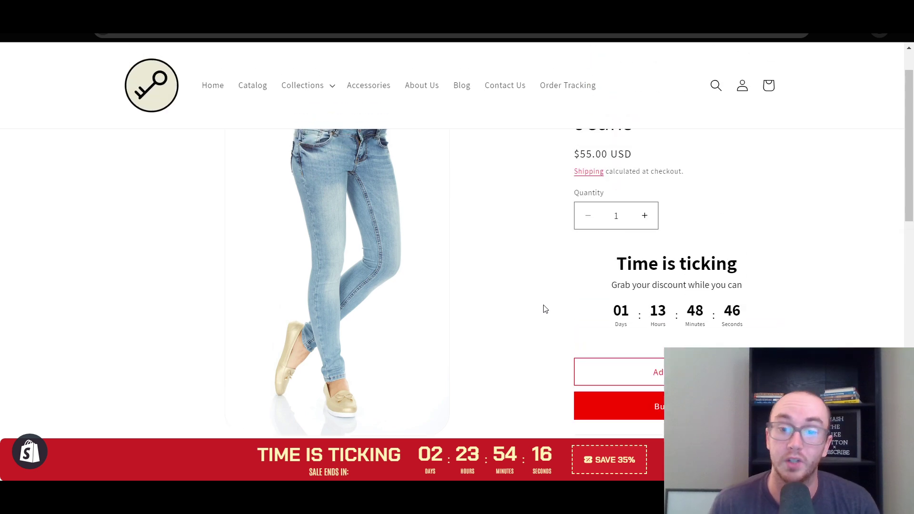
scroll(543, 309, down, 3)
scroll(512, 463, up, 3)
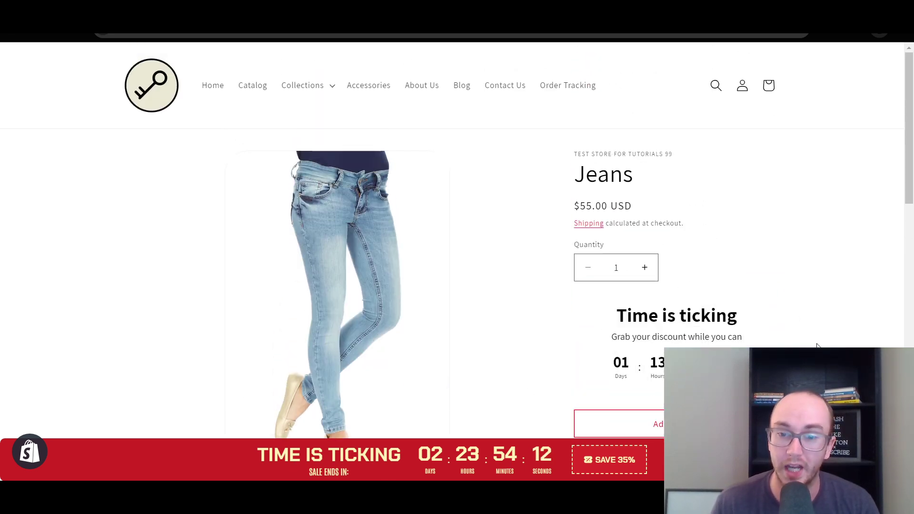
Finish checking the Jeans product page, return to the storefront home page and inspect its large timer and sticky bar timer
scroll(815, 347, down, 5)
scroll(693, 282, up, 5)
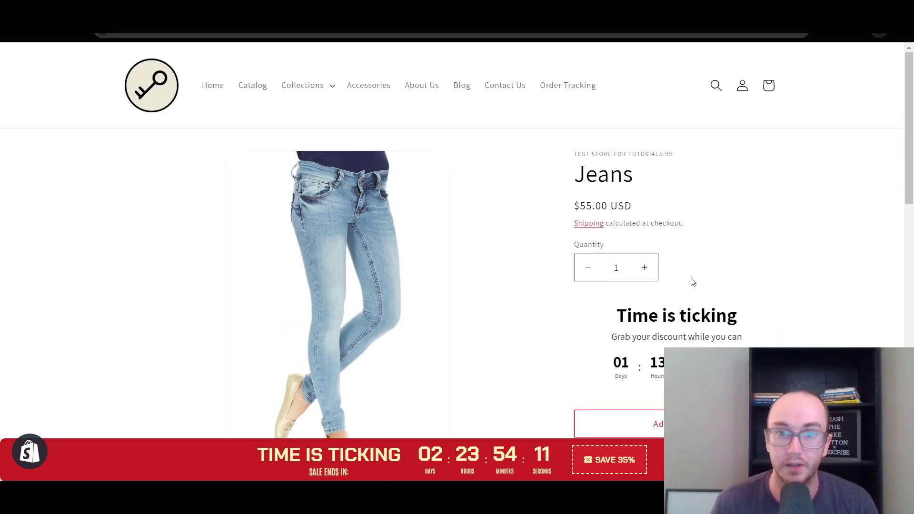
click(212, 85)
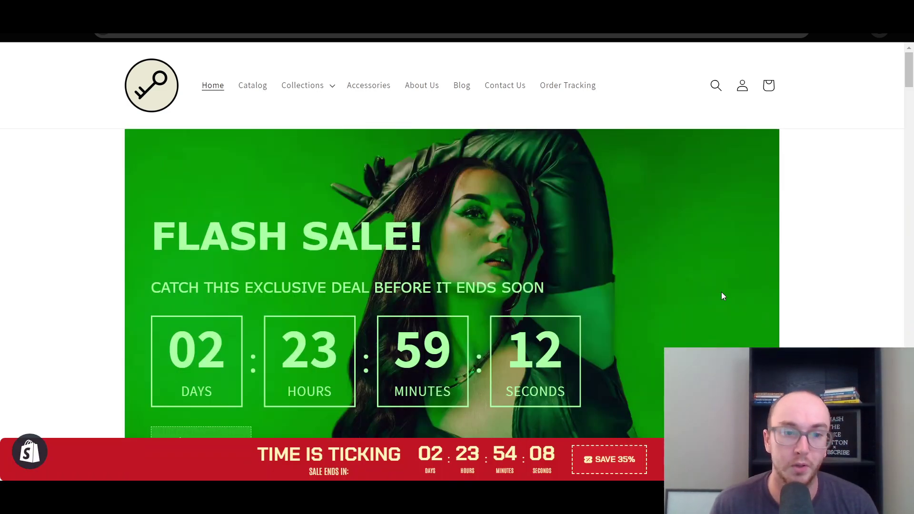
scroll(721, 293, down, 5)
scroll(721, 285, up, 5)
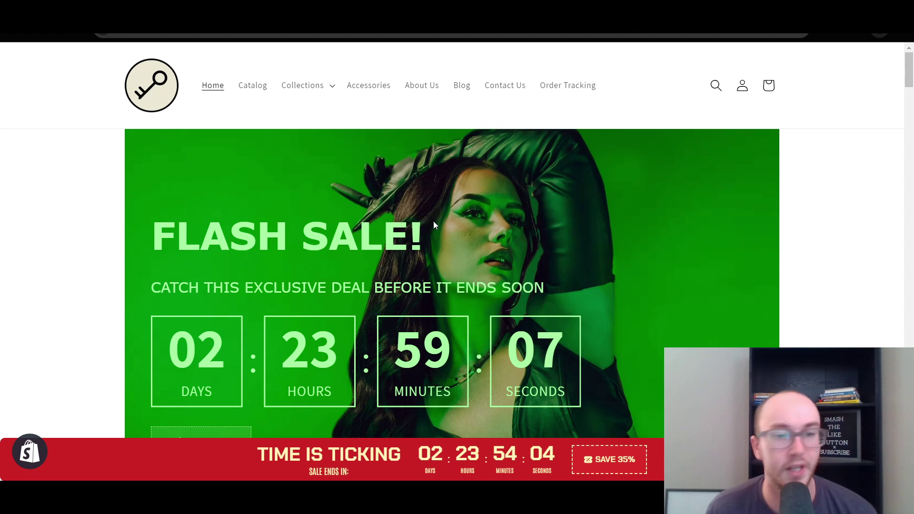
scroll(624, 290, down, 3)
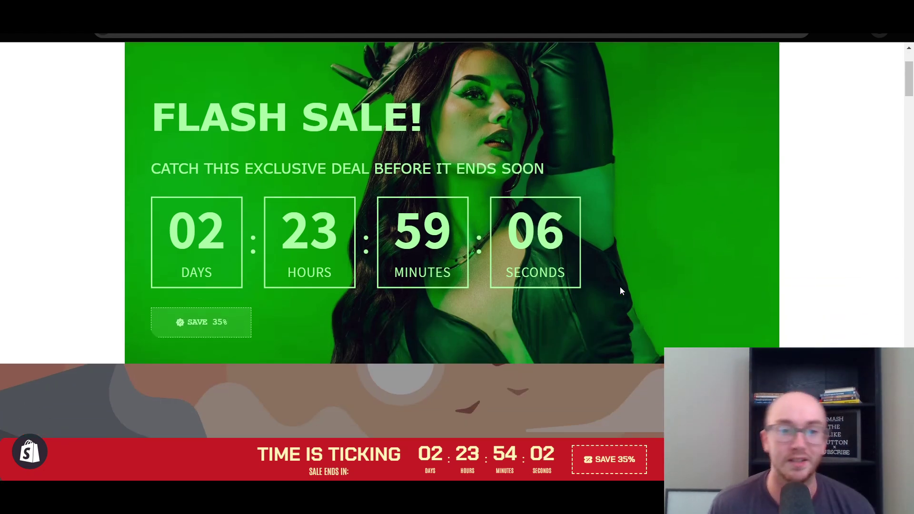
scroll(620, 287, up, 3)
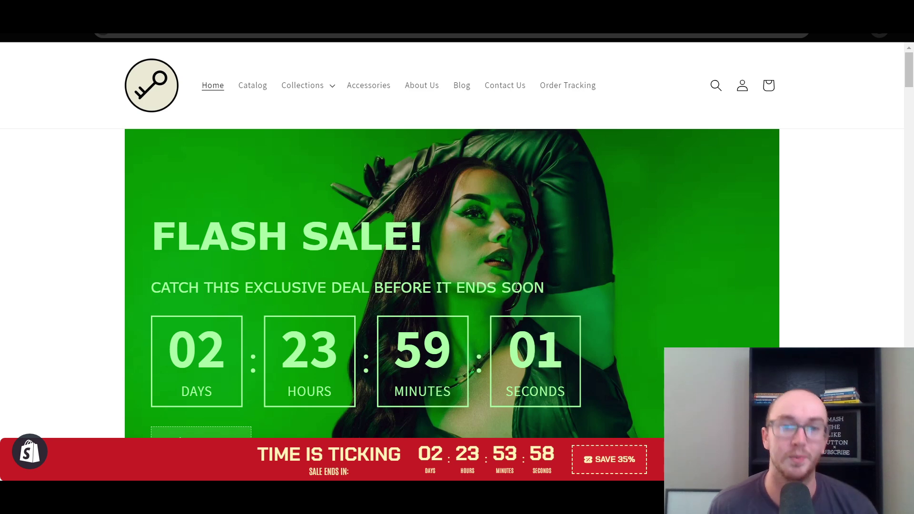
scroll(447, 270, down, 3)
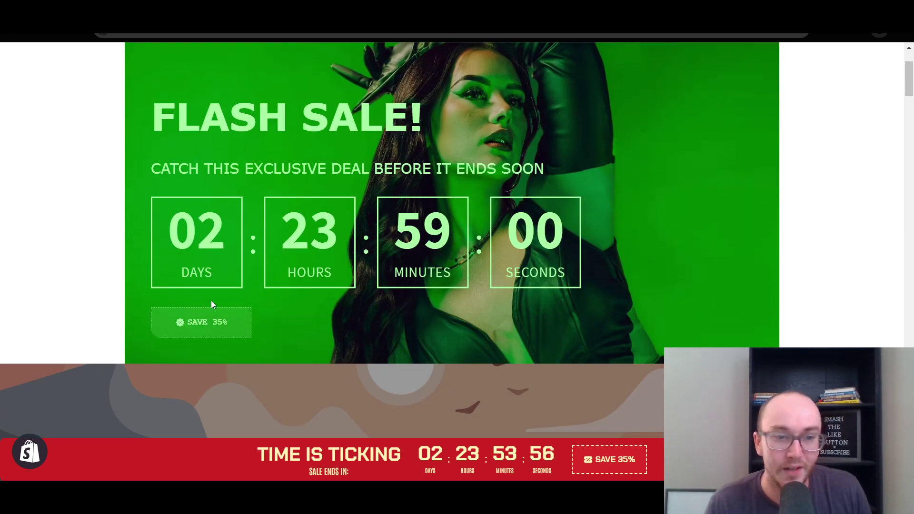
scroll(552, 237, up, 3)
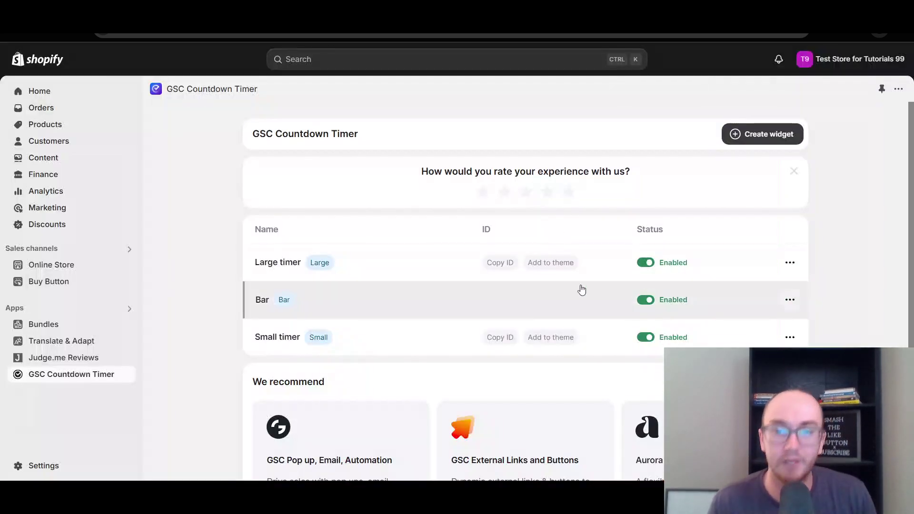
Check which actions are available for the large timer in the GSC Countdown Timer widget list, without applying one
click(791, 267)
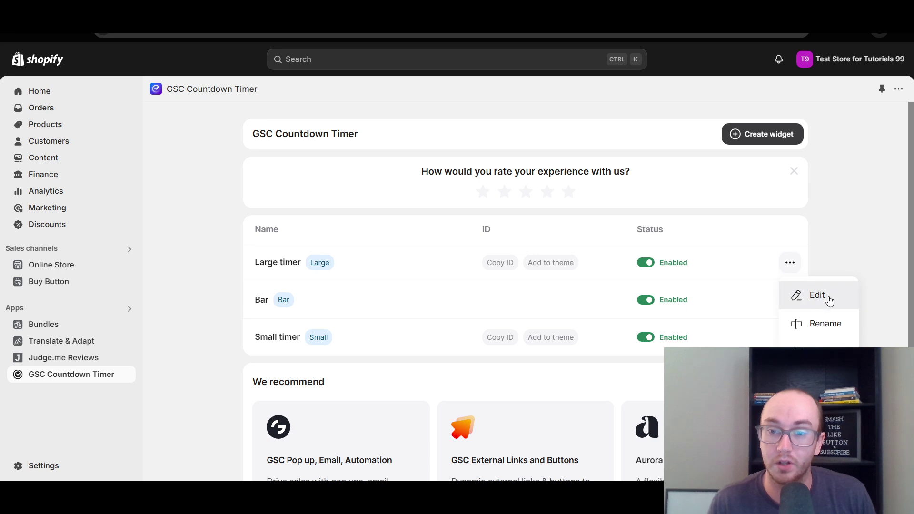
scroll(809, 286, down, 3)
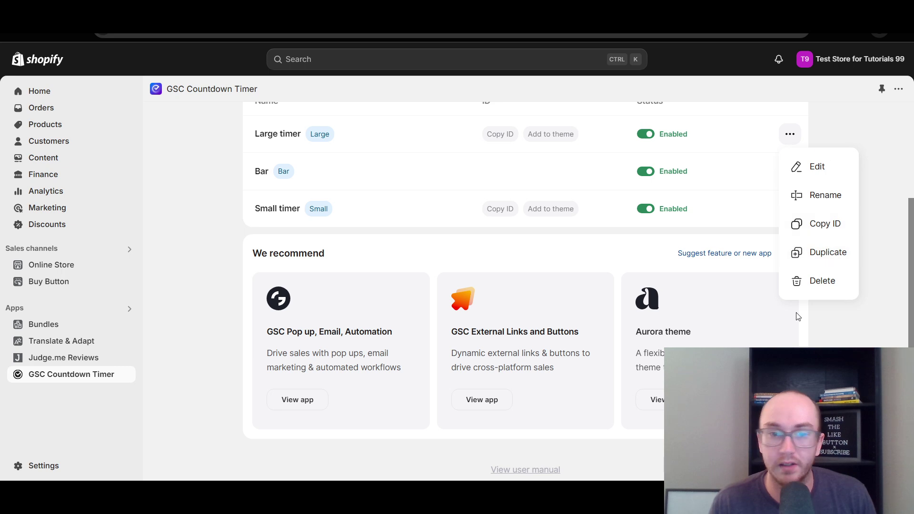
scroll(809, 258, up, 3)
click(832, 202)
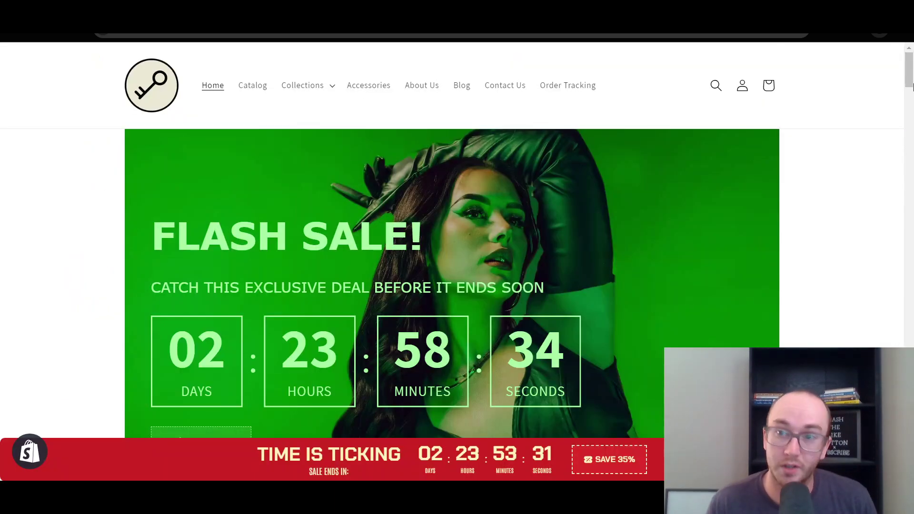
Review the storefront home page once more, from the large timer down past the image banner with the sticky bar timer
scroll(911, 97, down, 3)
scroll(912, 97, down, 5)
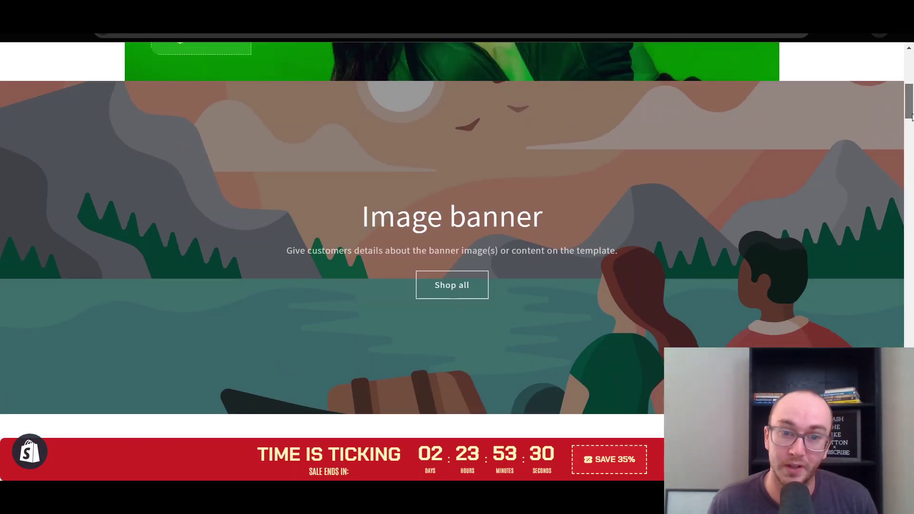
scroll(900, 100, up, 8)
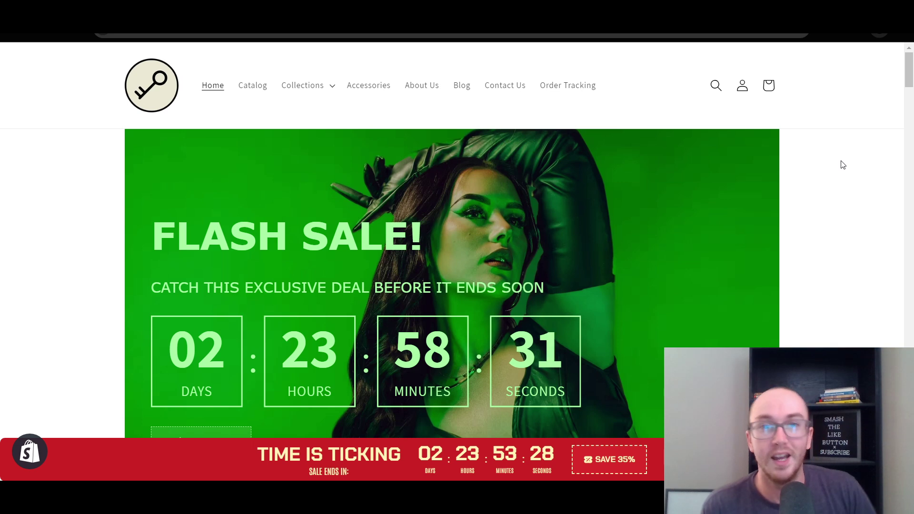